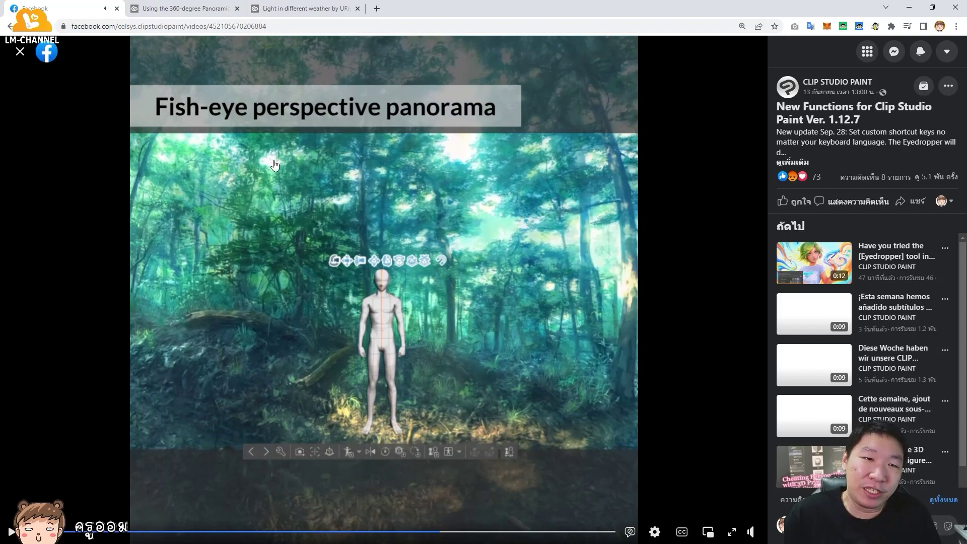
# Review the Clip Studio Paint update video and the article on using the 360-degree panoramic image.
pyautogui.click(460, 327)
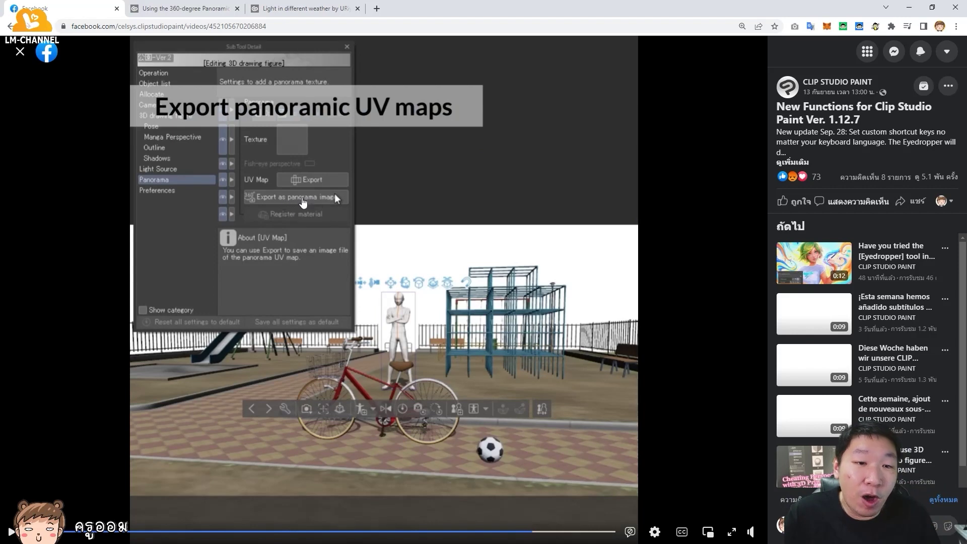
pyautogui.click(434, 283)
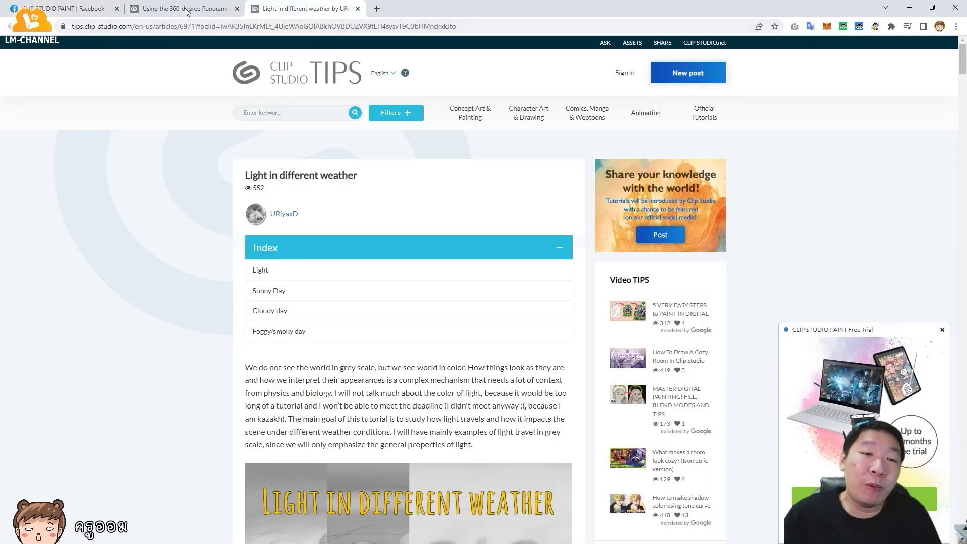
pyautogui.click(187, 9)
pyautogui.scroll(-12, 206, 198)
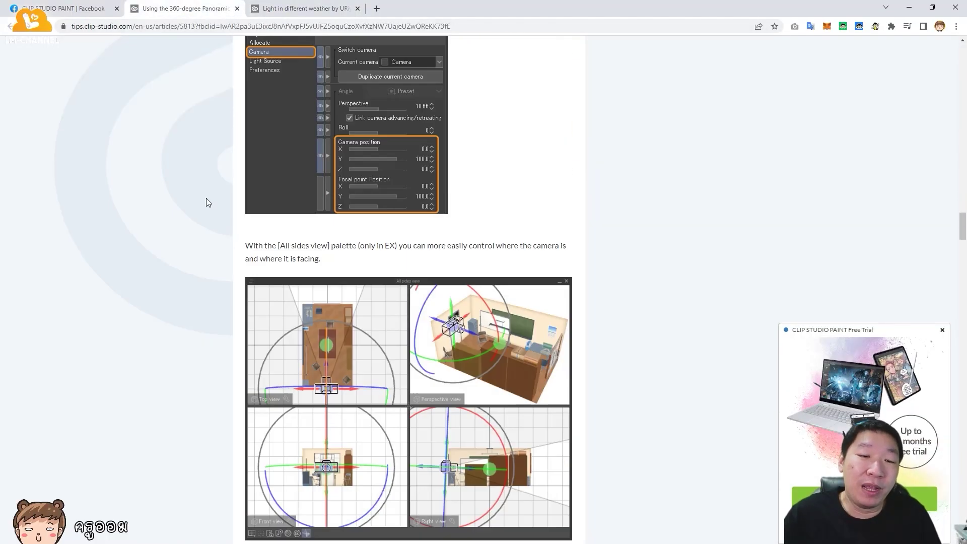
pyautogui.scroll(20, 141, 233)
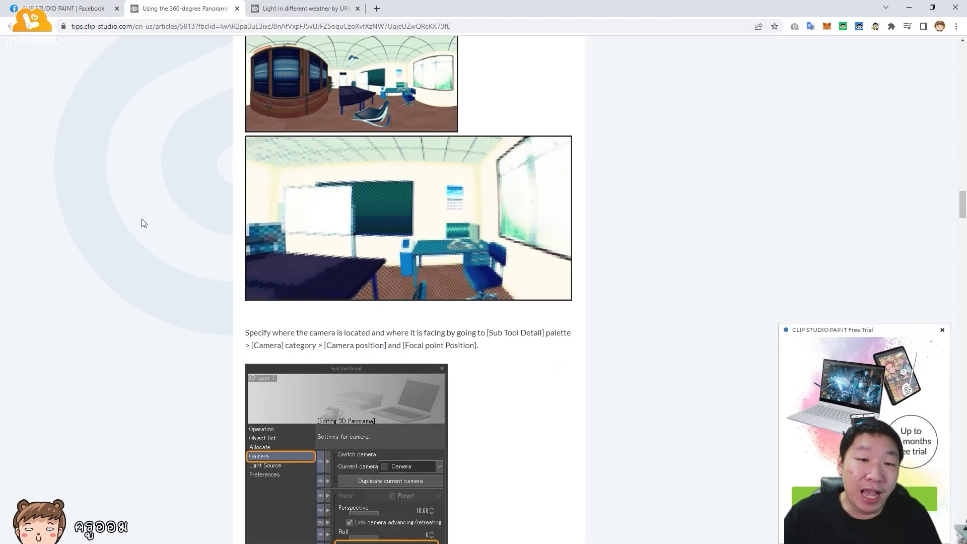
pyautogui.scroll(3, 194, 196)
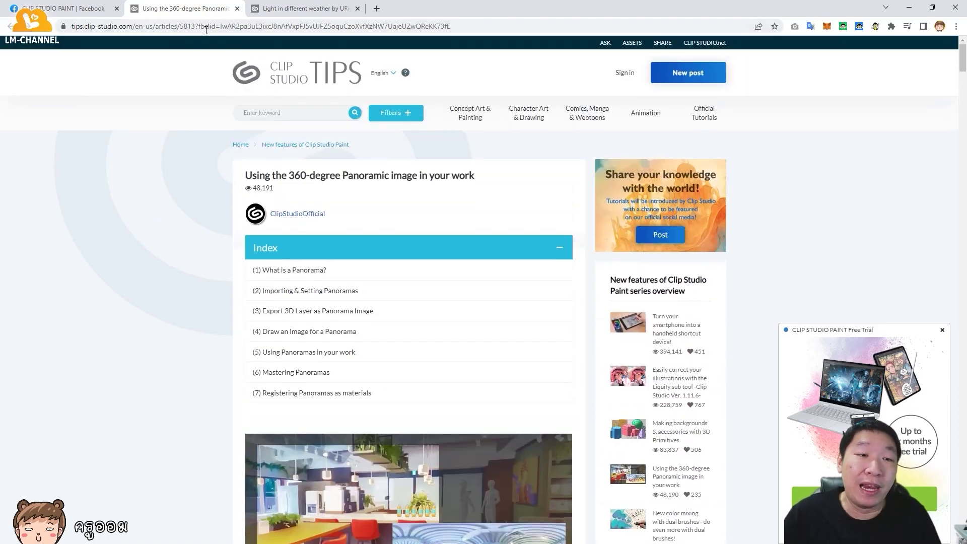
pyautogui.scroll(-12, 792, 79)
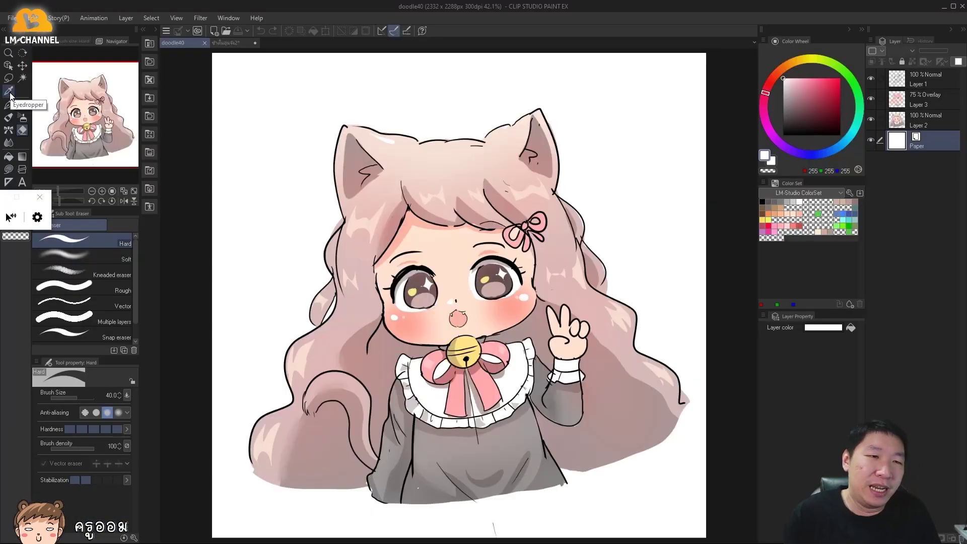
# Activate the Eyedropper and sample several colours from the character's hair and face.
pyautogui.click(10, 94)
pyautogui.moveTo(403, 173); pyautogui.dragTo(389, 283)
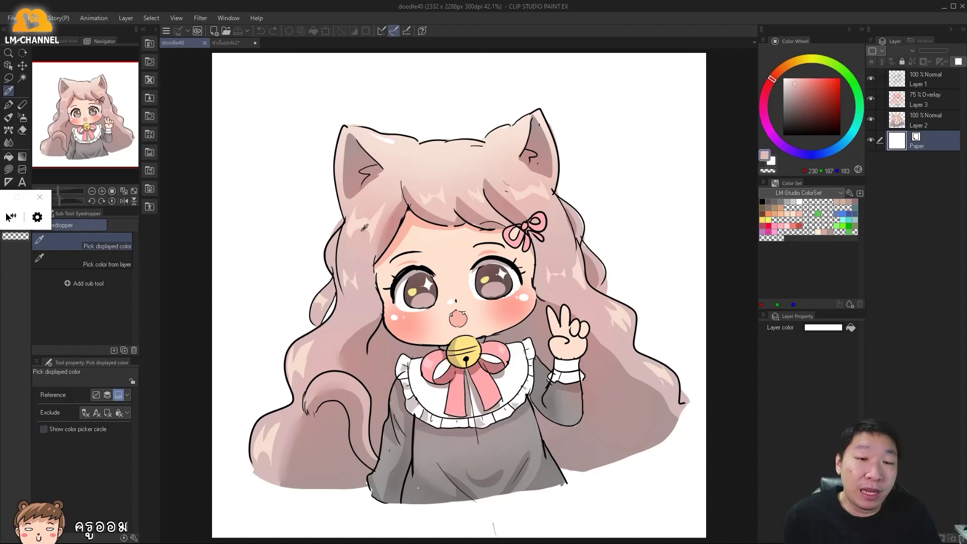
pyautogui.click(451, 151)
pyautogui.click(596, 253)
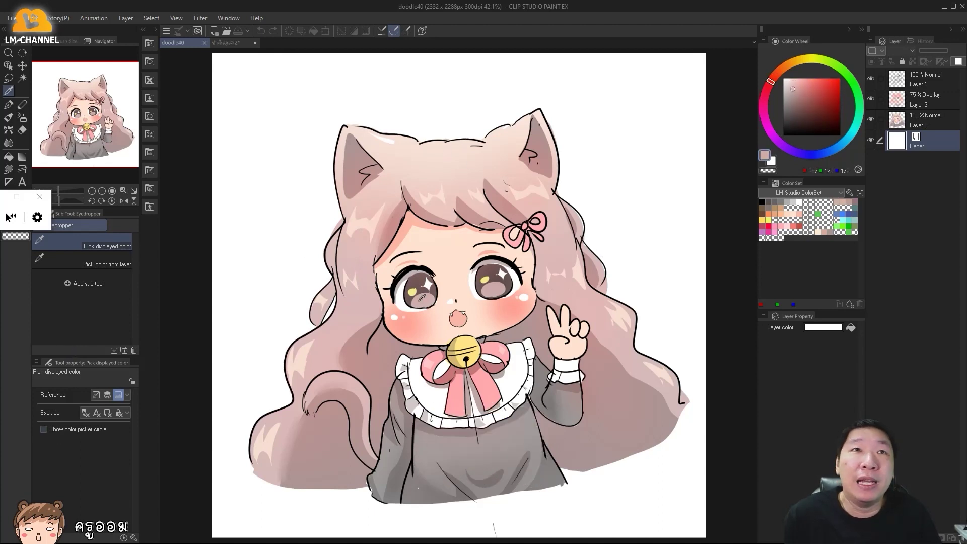
pyautogui.click(520, 272)
pyautogui.click(436, 192)
pyautogui.click(527, 160)
pyautogui.click(405, 207)
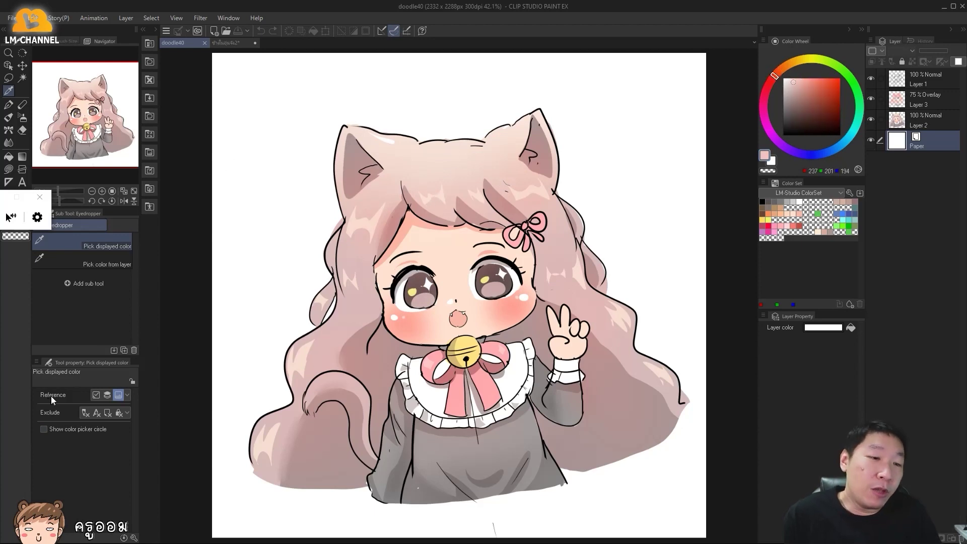
# Enable Show color picker circle for the Pick displayed color eyedropper and sample colours from the drawing.
pyautogui.moveTo(89, 371); pyautogui.dragTo(304, 128)
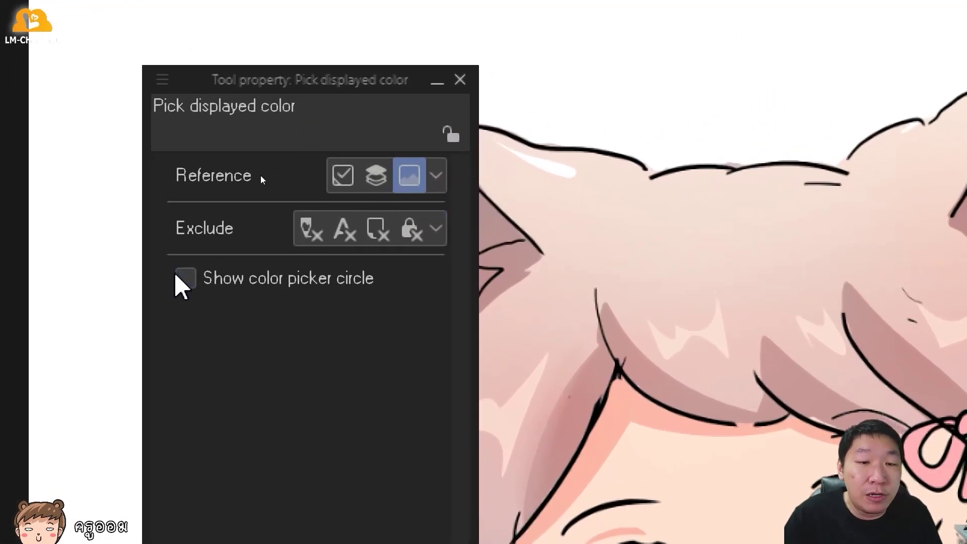
pyautogui.click(185, 278)
pyautogui.moveTo(750, 225); pyautogui.dragTo(677, 543)
pyautogui.moveTo(685, 420); pyautogui.dragTo(649, 382)
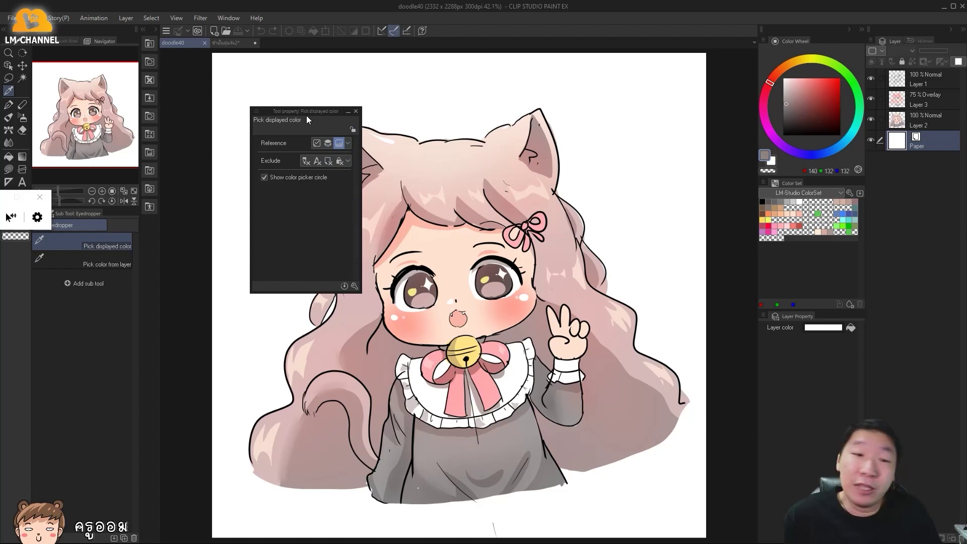
# Close the floating Tool property palette and show it again.
pyautogui.moveTo(342, 111); pyautogui.dragTo(344, 123)
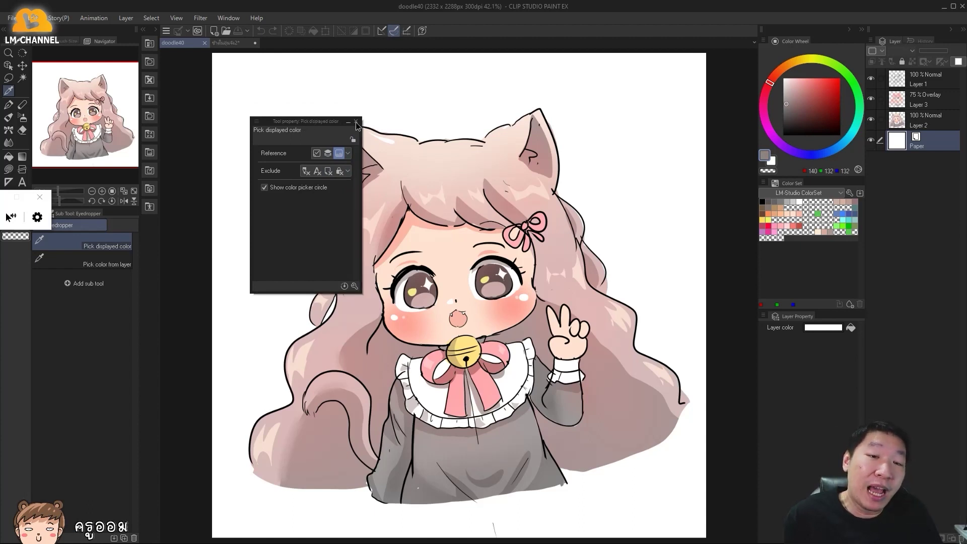
pyautogui.click(356, 122)
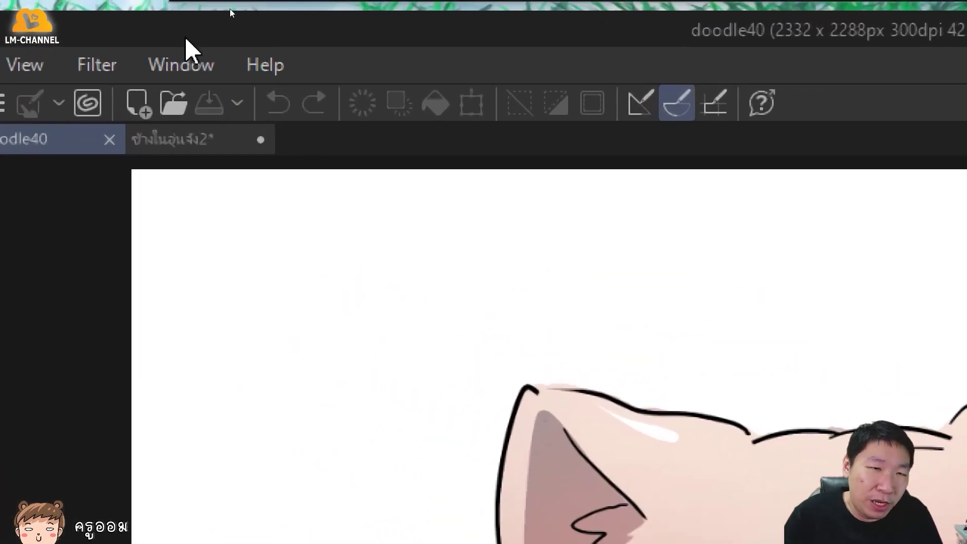
pyautogui.click(179, 64)
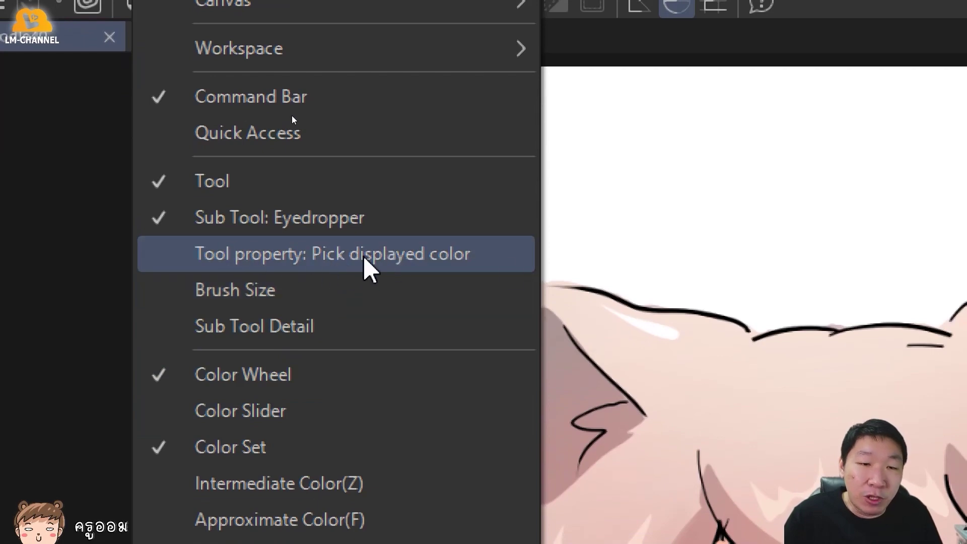
pyautogui.click(224, 257)
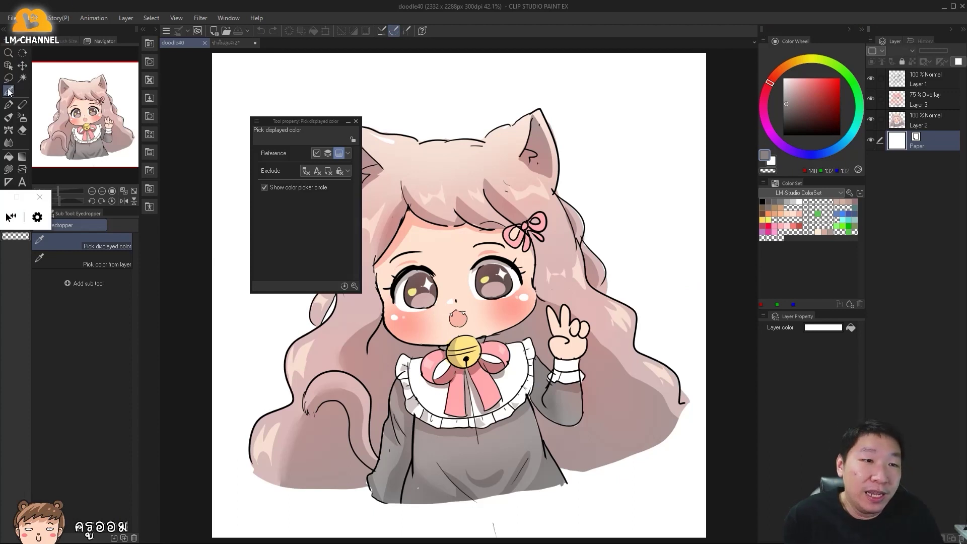
# Sample colours from the character's hair, face and sleeve using the color picker circle.
pyautogui.moveTo(449, 206)
pyautogui.mouseDown()
pyautogui.moveTo(491, 271)
pyautogui.moveTo(451, 293)
pyautogui.mouseUp()
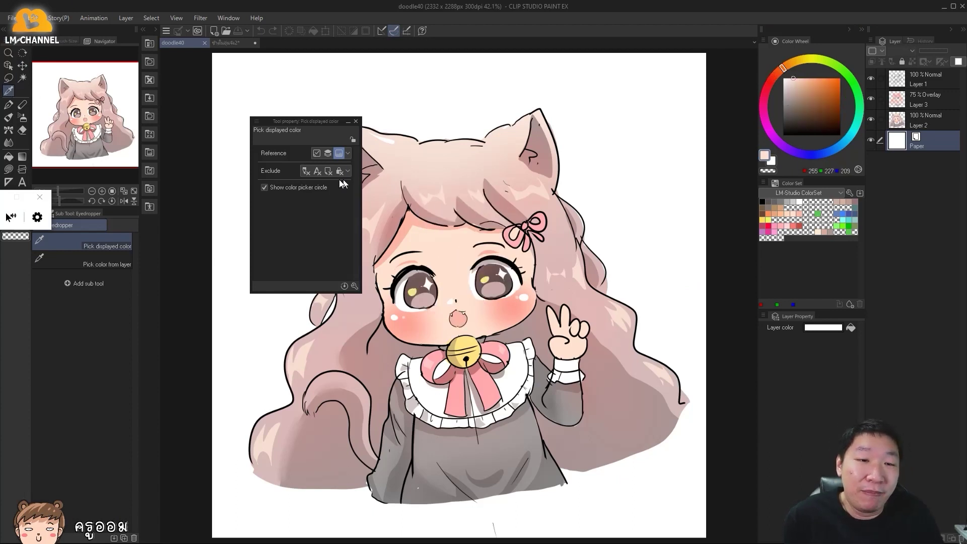
pyautogui.click(264, 187)
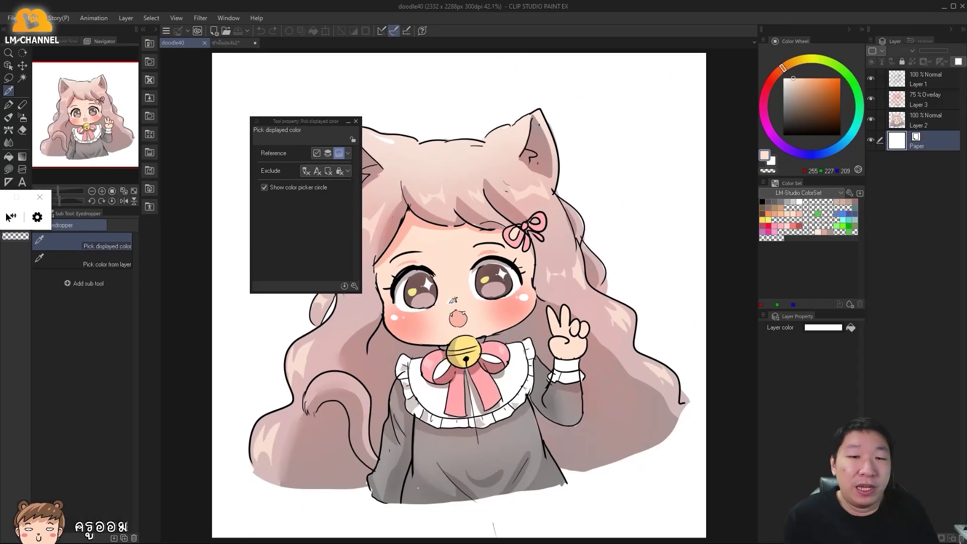
pyautogui.moveTo(453, 300)
pyautogui.mouseDown()
pyautogui.moveTo(494, 208)
pyautogui.moveTo(568, 419)
pyautogui.moveTo(564, 395)
pyautogui.mouseUp()
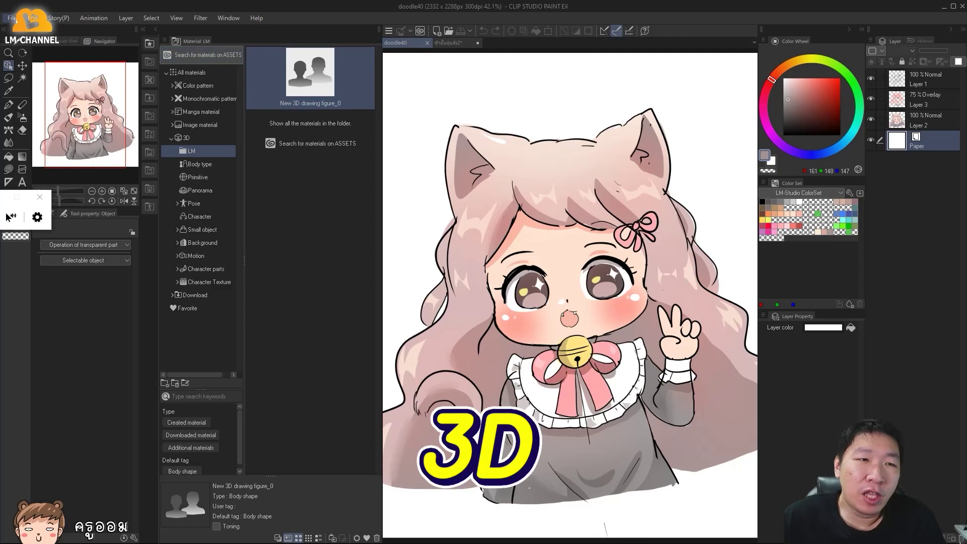
# Create a new A4 illustration canvas of 2480 x 3508 px at 300 dpi.
pyautogui.click(12, 17)
pyautogui.click(23, 29)
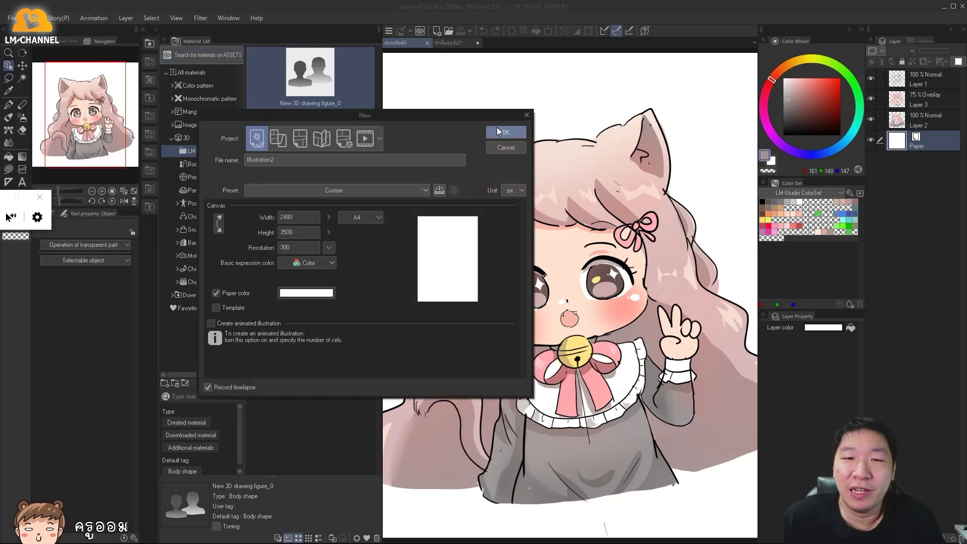
pyautogui.click(504, 132)
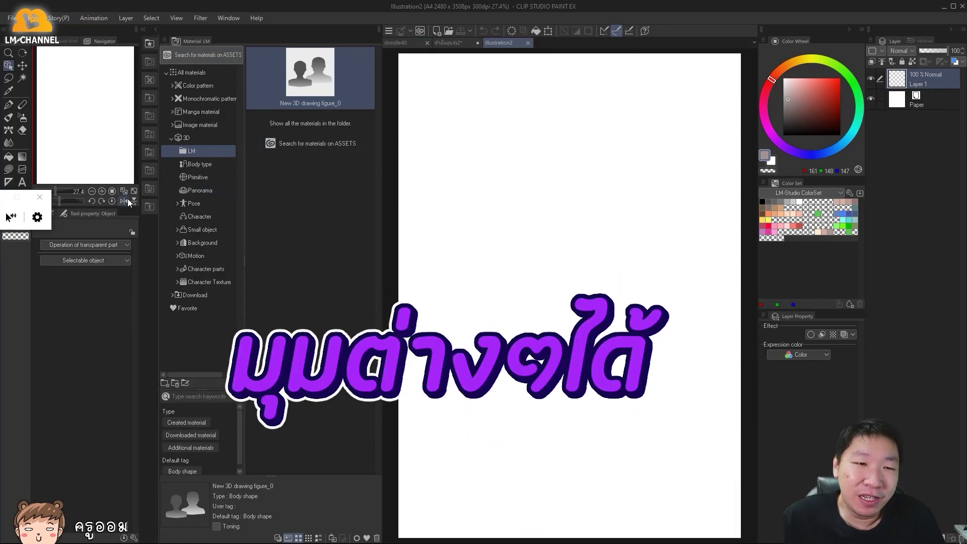
# Select the female Ver.2 drawing figure among the Body type materials and collapse the Material palette.
pyautogui.click(194, 165)
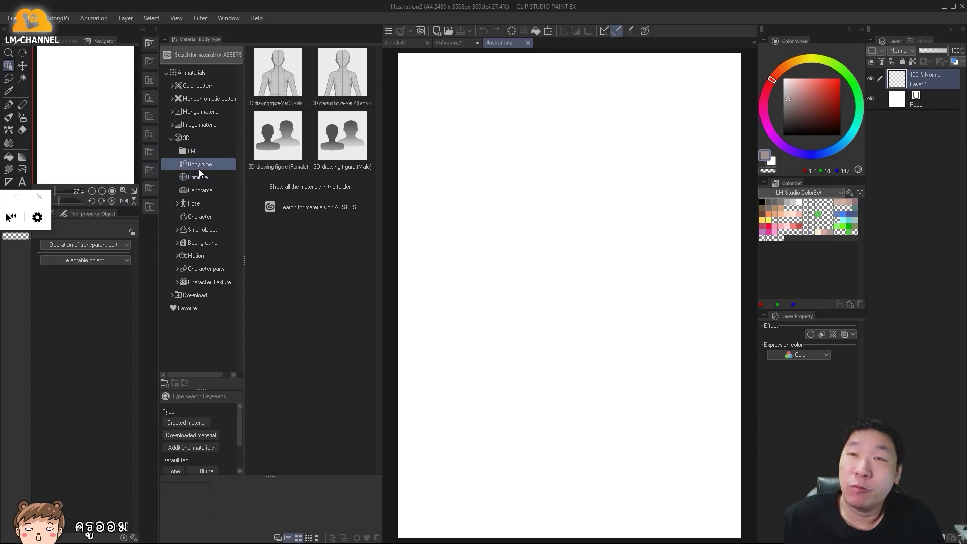
pyautogui.moveTo(338, 90)
pyautogui.mouseDown()
pyautogui.moveTo(551, 236)
pyautogui.moveTo(337, 100)
pyautogui.moveTo(345, 102)
pyautogui.mouseUp()
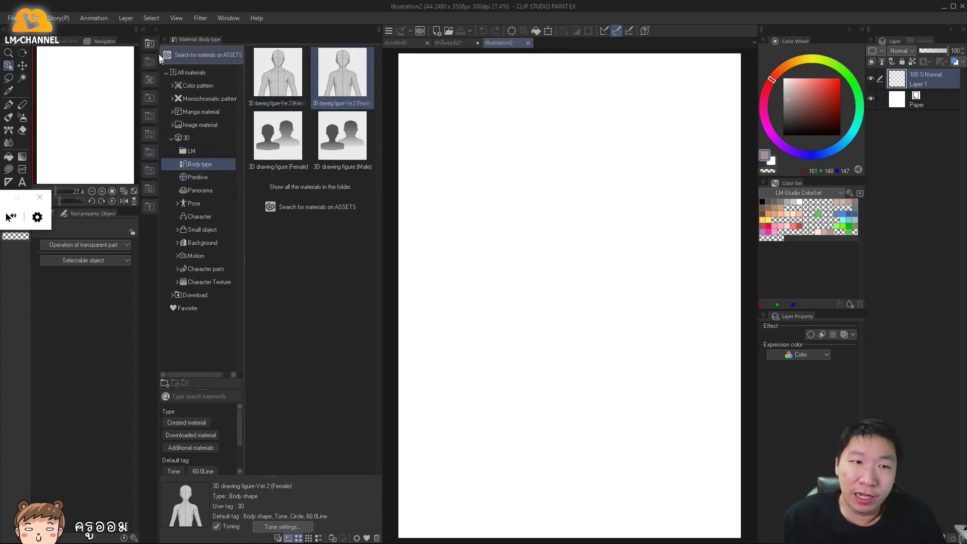
pyautogui.click(154, 30)
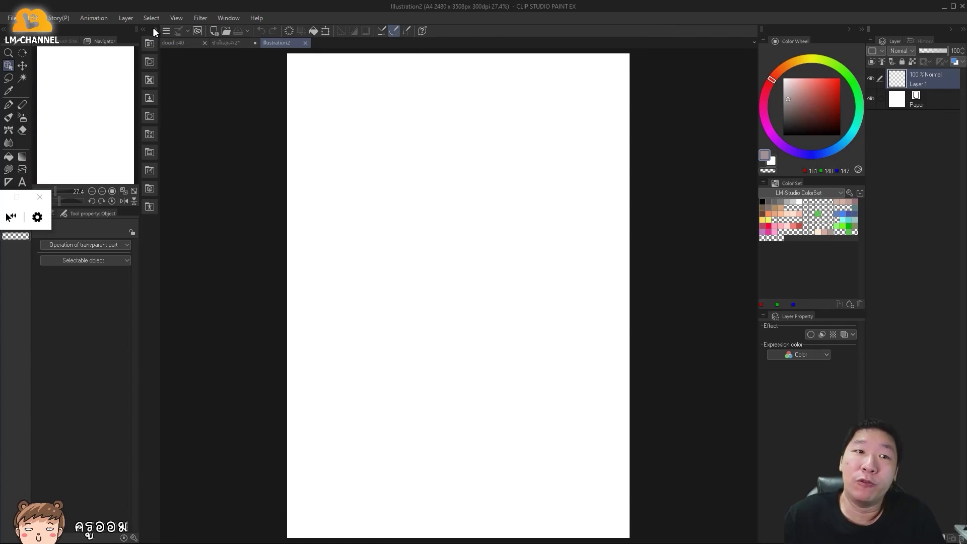
# Show the 3D materials and place the female Ver.2 drawing figure from Body type on the canvas.
pyautogui.click(226, 19)
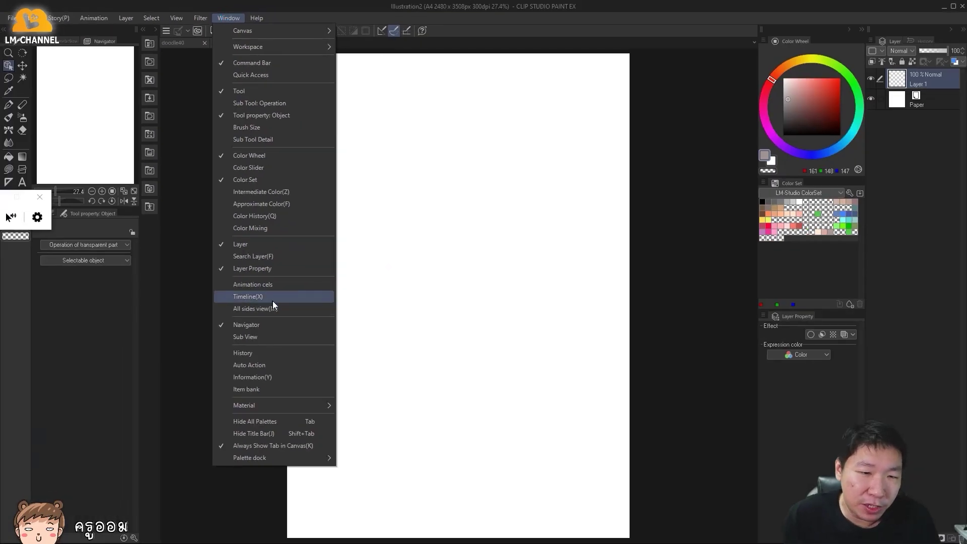
pyautogui.moveTo(302, 403)
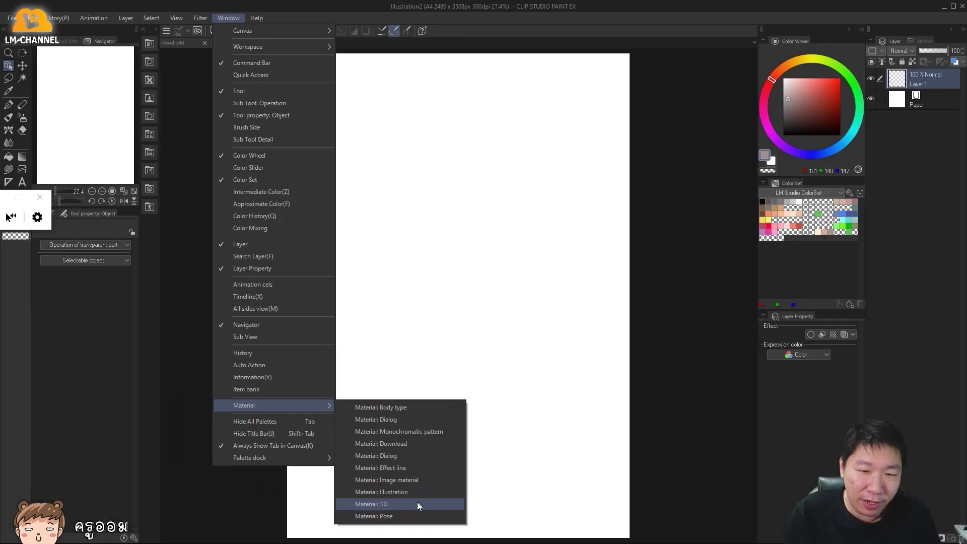
pyautogui.click(421, 508)
pyautogui.click(199, 164)
pyautogui.moveTo(340, 73); pyautogui.dragTo(561, 191)
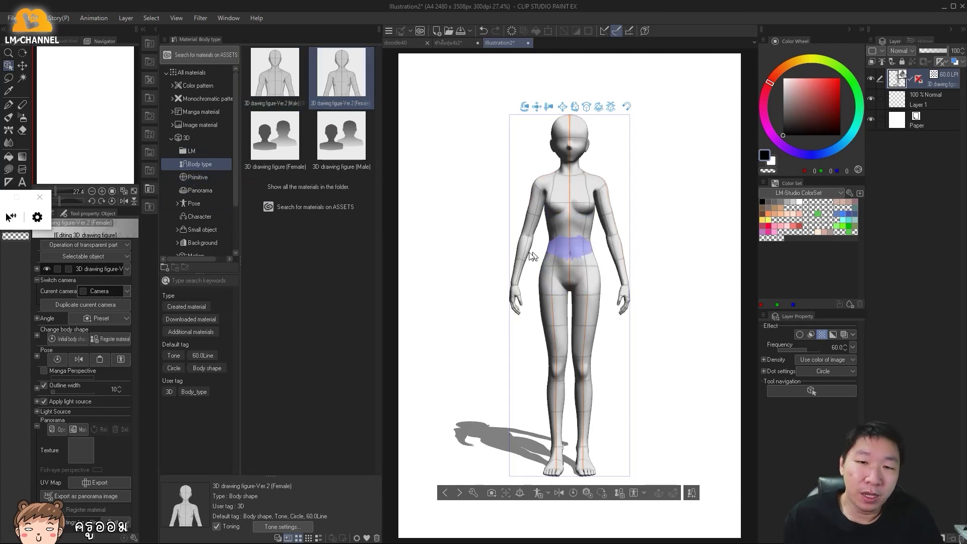
# Open the Entire body category of the 3D pose materials.
pyautogui.click(202, 207)
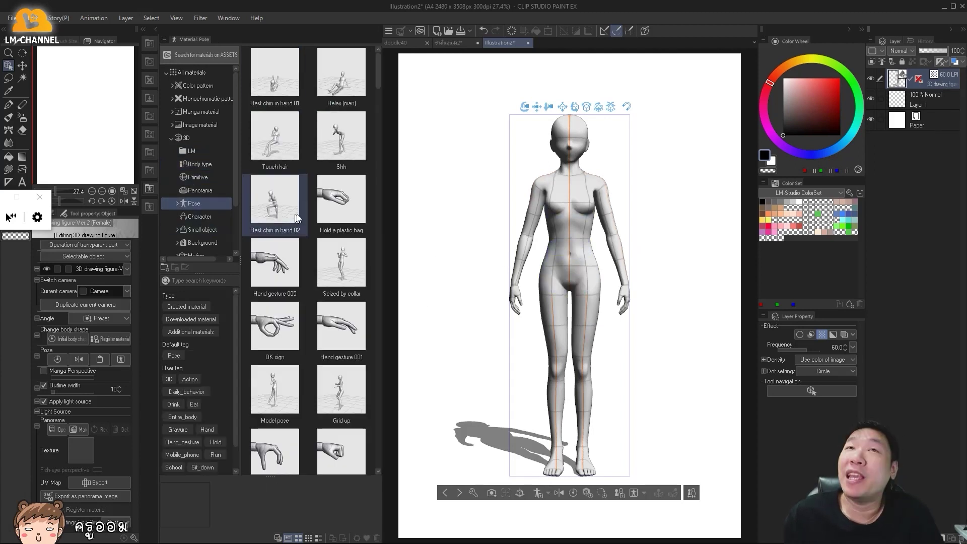
pyautogui.click(177, 204)
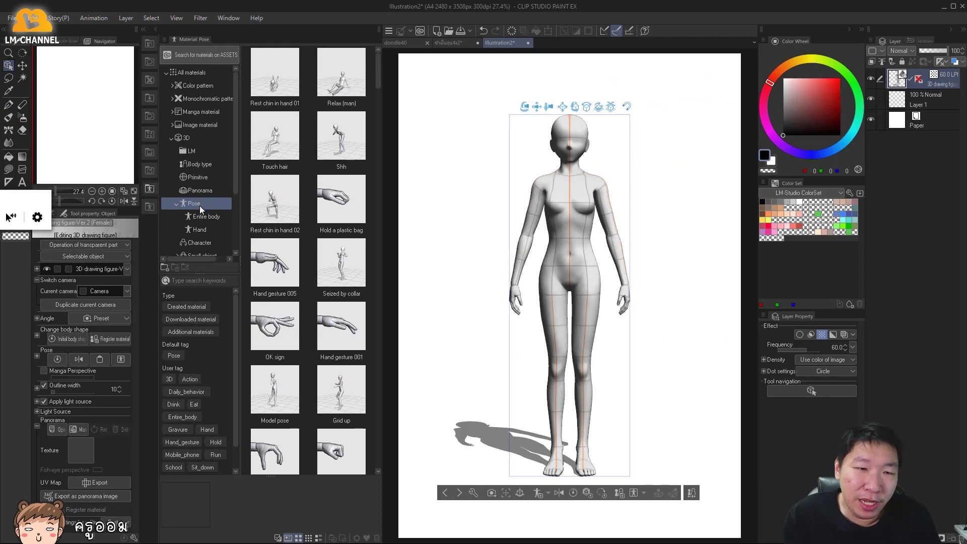
pyautogui.click(203, 217)
# Try the Seized by collar pose on the figure, undo it, and try Rest chin in hand 02.
pyautogui.moveTo(351, 211); pyautogui.dragTo(618, 278)
pyautogui.hotkey('ctrl', 'z')
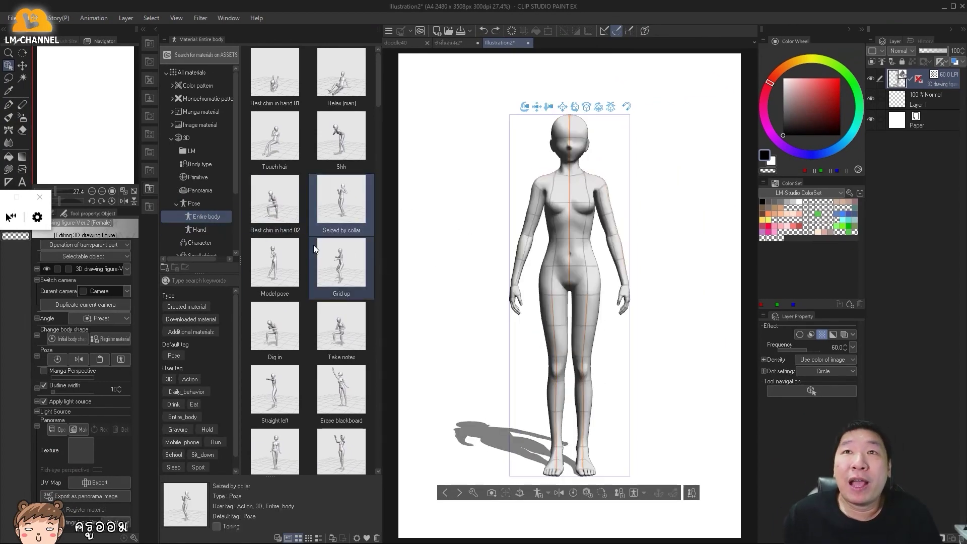
pyautogui.moveTo(280, 222); pyautogui.dragTo(562, 218)
pyautogui.moveTo(682, 339); pyautogui.dragTo(629, 357)
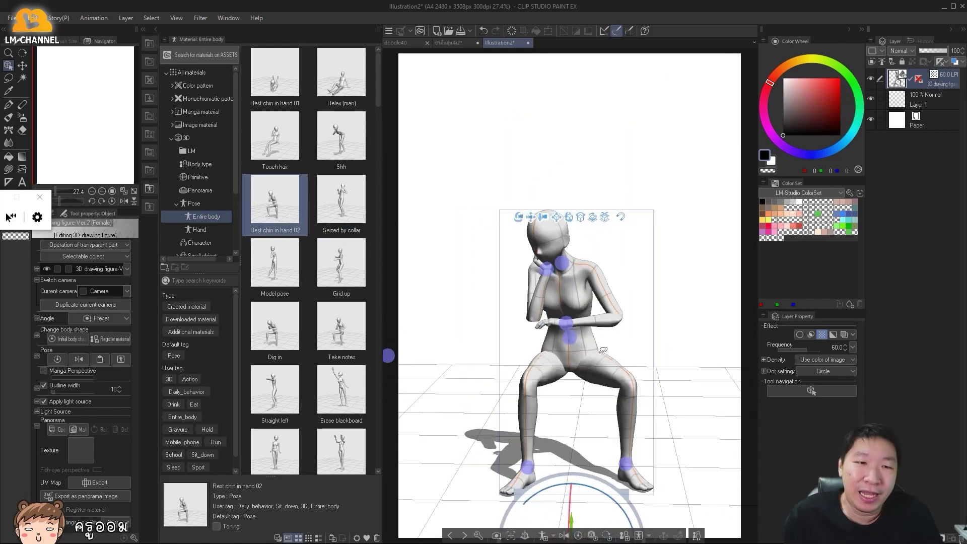
# Apply the Grid up pose to the female drawing figure.
pyautogui.moveTo(352, 264); pyautogui.dragTo(594, 287)
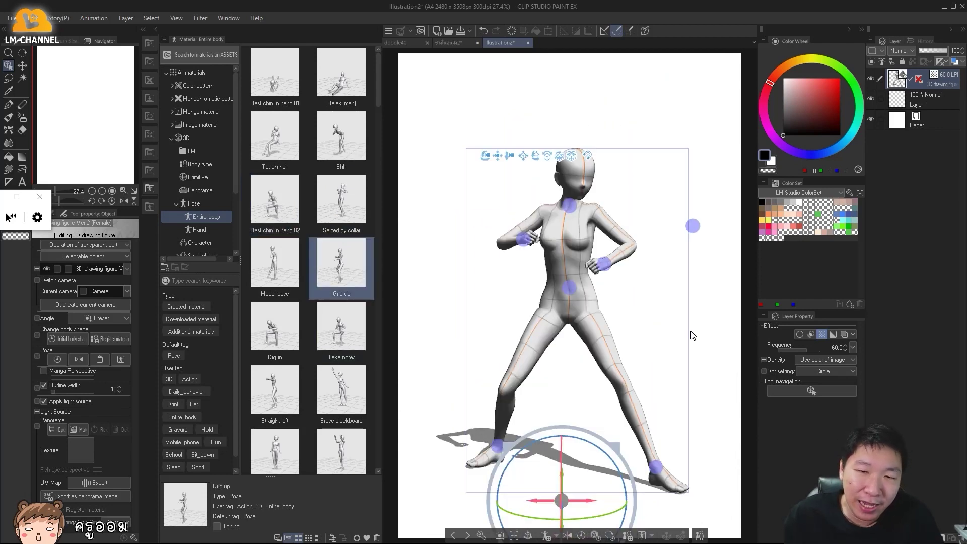
pyautogui.moveTo(688, 361); pyautogui.dragTo(675, 162)
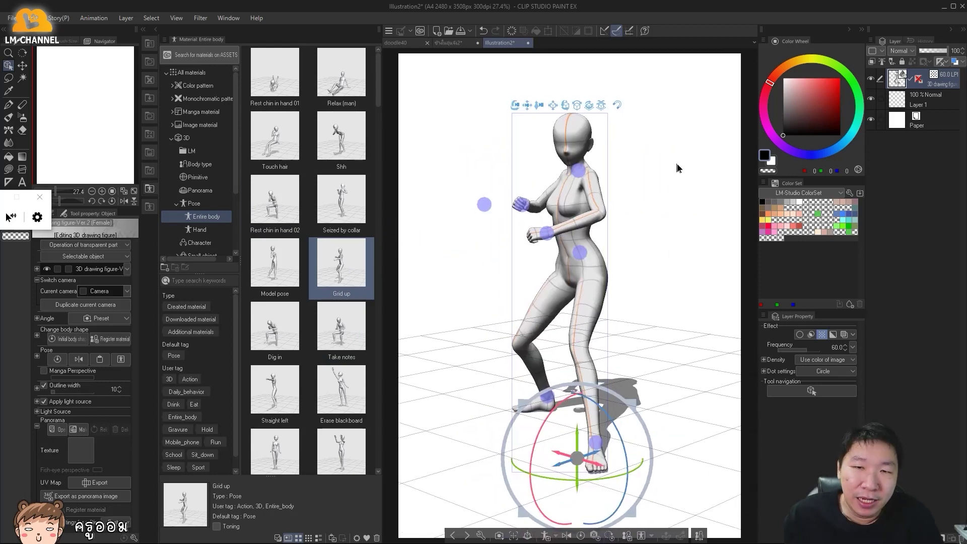
pyautogui.moveTo(657, 212); pyautogui.dragTo(639, 232)
# Try turning the 3D camera around the figure with its thigh selected, and undo the rotation.
pyautogui.moveTo(599, 286); pyautogui.dragTo(704, 277)
pyautogui.hotkey('ctrl', 'z')
pyautogui.hotkey('ctrl', 'y')
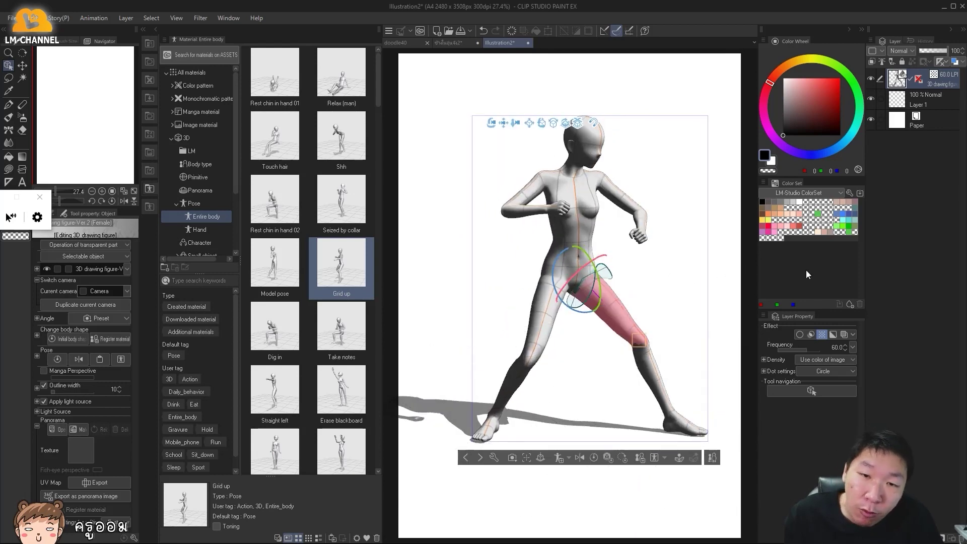
pyautogui.hotkey('ctrl', 'z')
# Adjust the 3D camera so the posed figure fills most of the canvas height.
pyautogui.moveTo(656, 249); pyautogui.dragTo(670, 257)
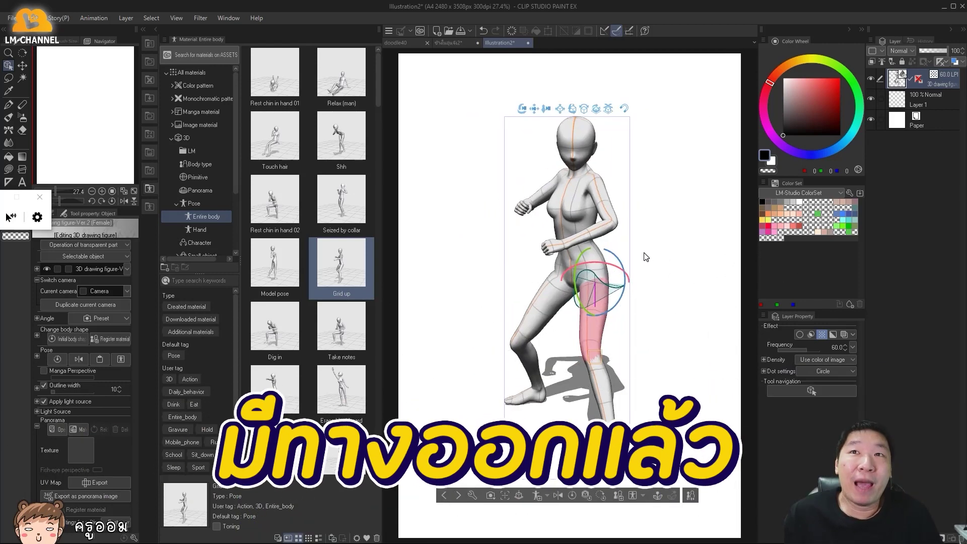
pyautogui.moveTo(645, 255); pyautogui.dragTo(549, 129)
pyautogui.moveTo(686, 211); pyautogui.dragTo(680, 208)
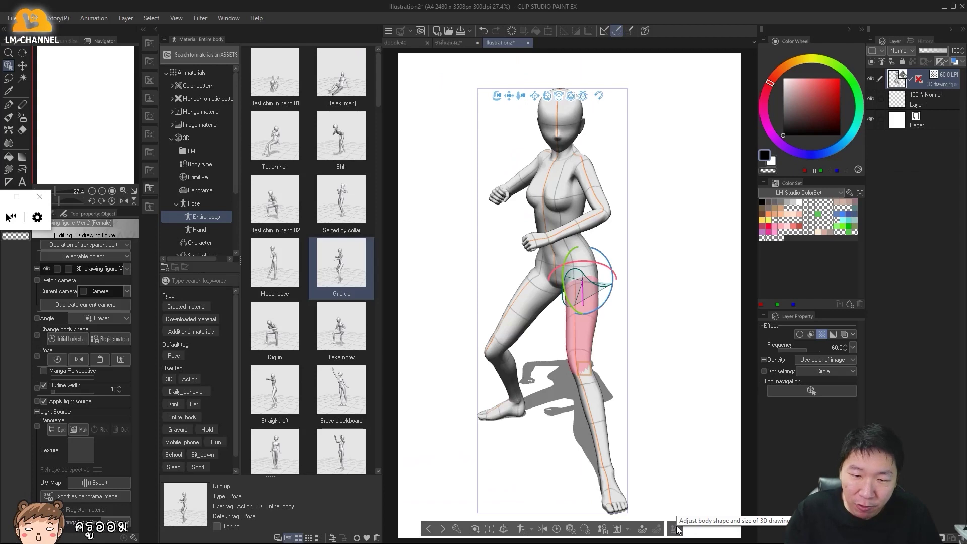
# Open the female figure's detailed camera settings and view the list of available cameras.
pyautogui.click(676, 529)
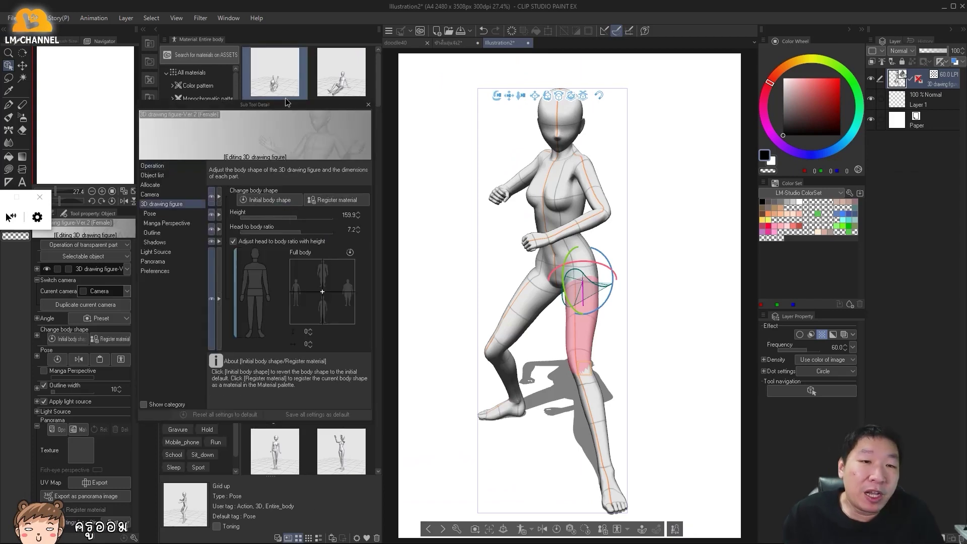
pyautogui.moveTo(288, 108); pyautogui.dragTo(338, 93)
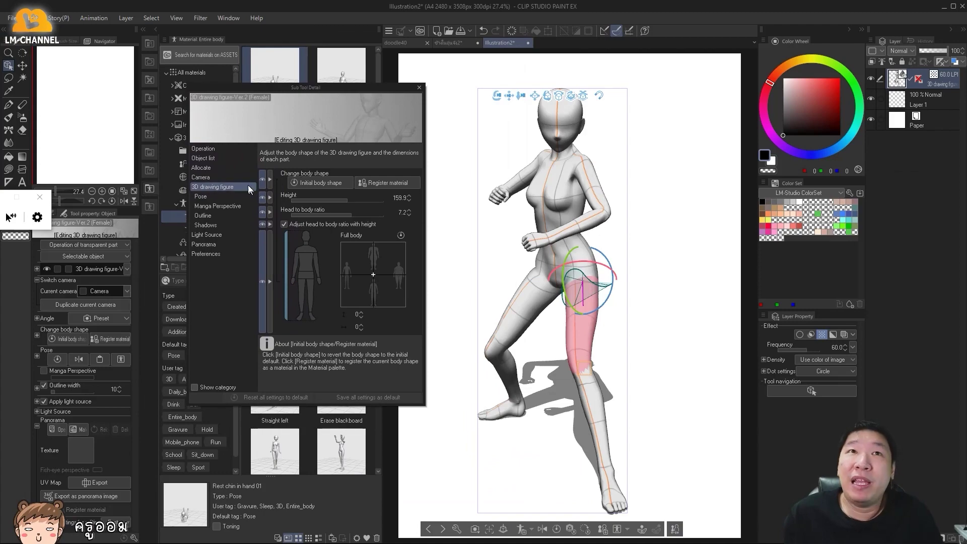
pyautogui.click(220, 177)
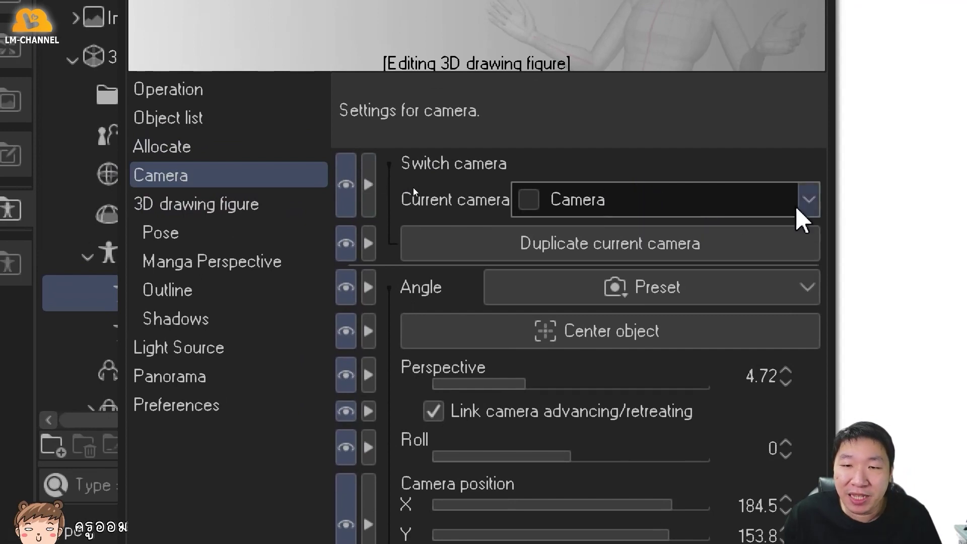
pyautogui.click(807, 200)
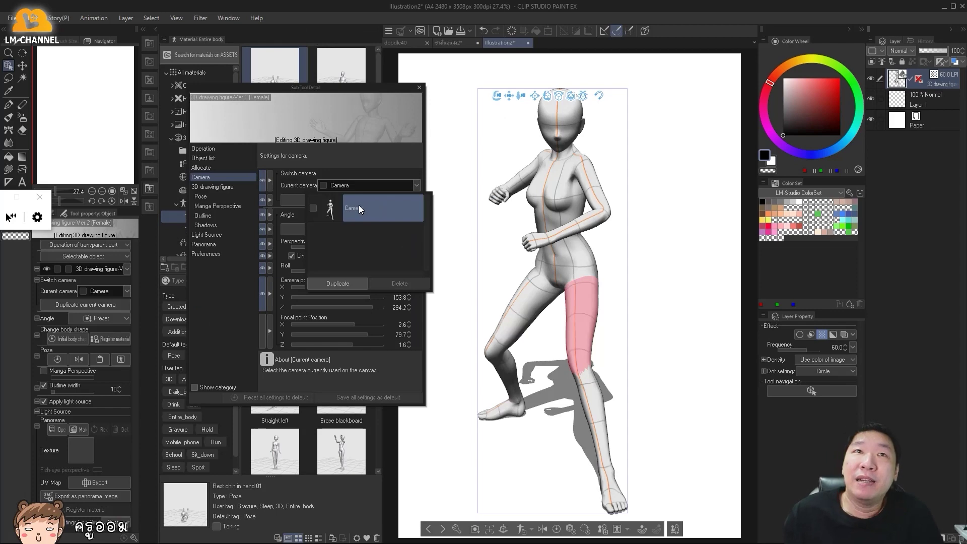
pyautogui.click(703, 221)
# Orbit the 3D camera slightly around the posed figure and duplicate the current camera.
pyautogui.moveTo(736, 219); pyautogui.dragTo(780, 216)
pyautogui.moveTo(706, 326); pyautogui.dragTo(658, 324)
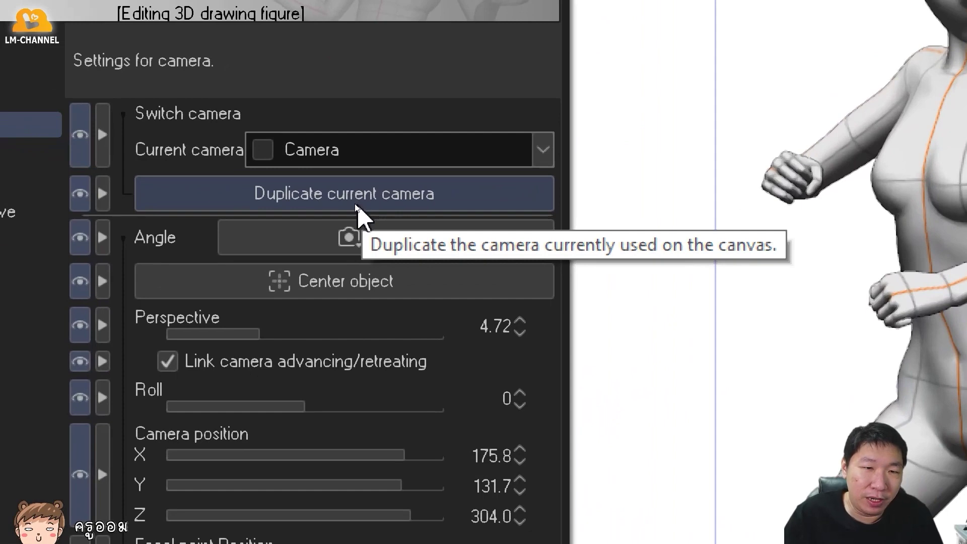
pyautogui.click(356, 206)
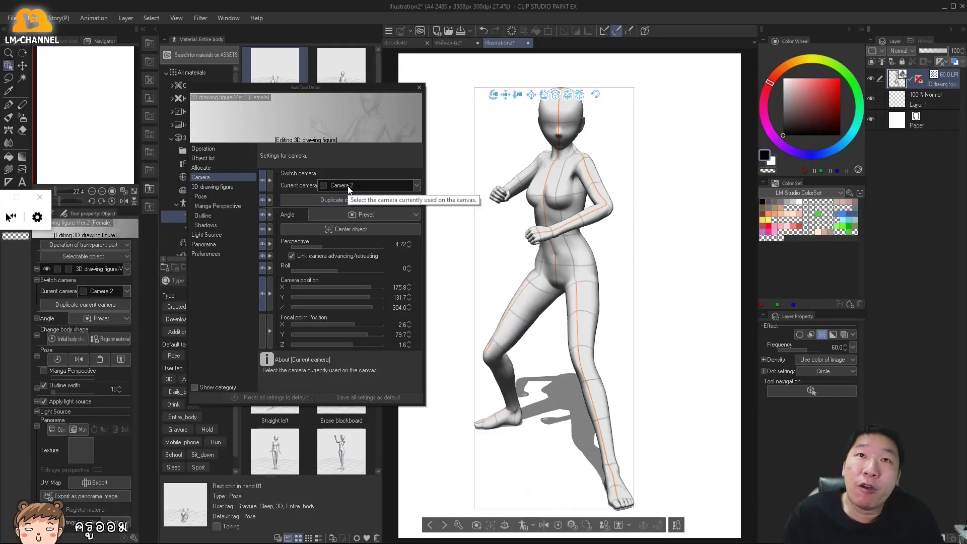
# Check the camera list and orbit Camera 2 far around the figure to view it from its side and back.
pyautogui.click(414, 185)
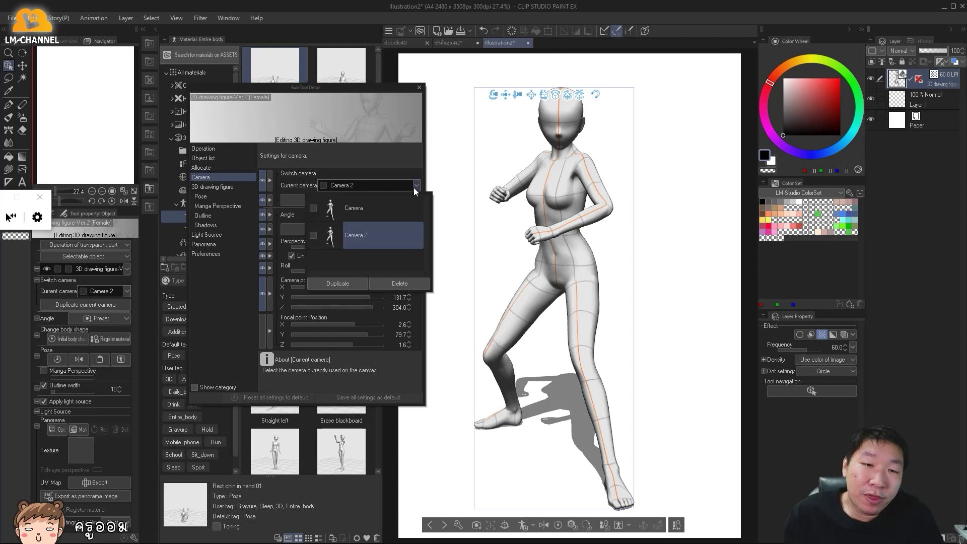
pyautogui.click(649, 290)
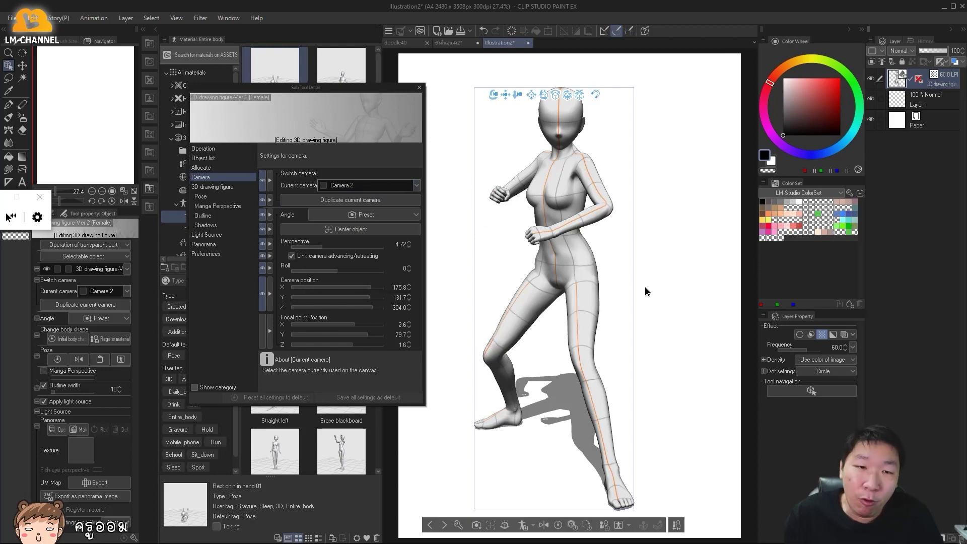
pyautogui.moveTo(660, 286); pyautogui.dragTo(438, 217)
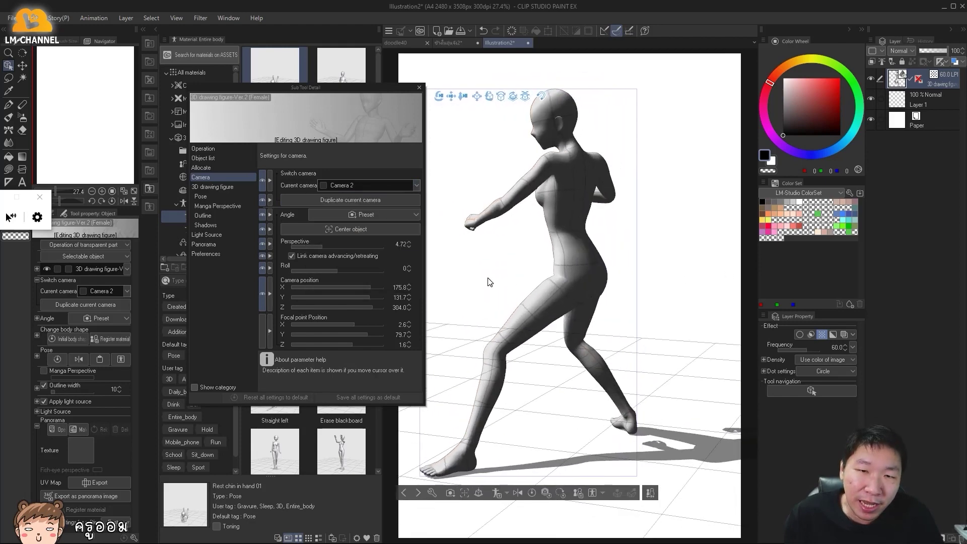
# Switch the current camera back and forth between Camera and Camera 2 to compare their views of the figure.
pyautogui.click(417, 186)
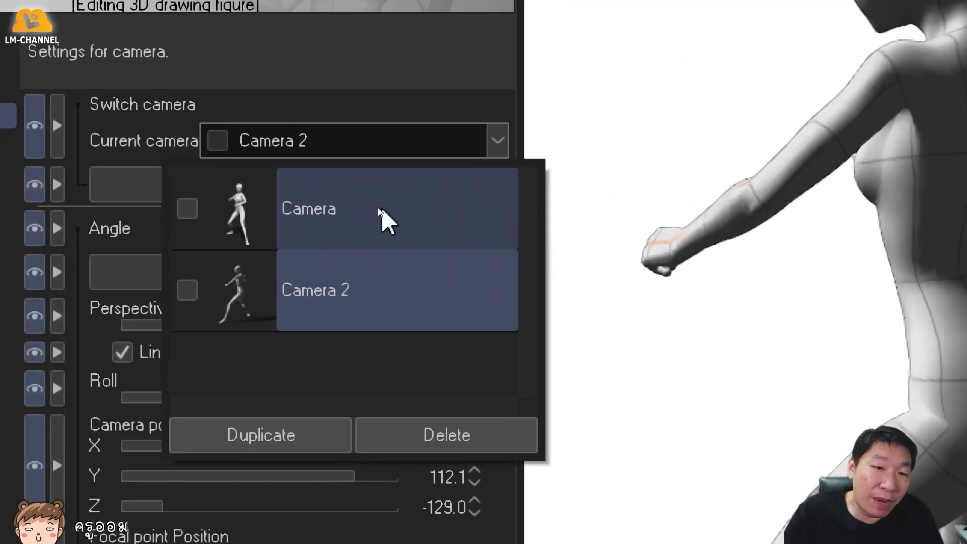
pyautogui.click(378, 209)
pyautogui.click(363, 291)
pyautogui.click(388, 194)
pyautogui.click(389, 309)
pyautogui.click(379, 212)
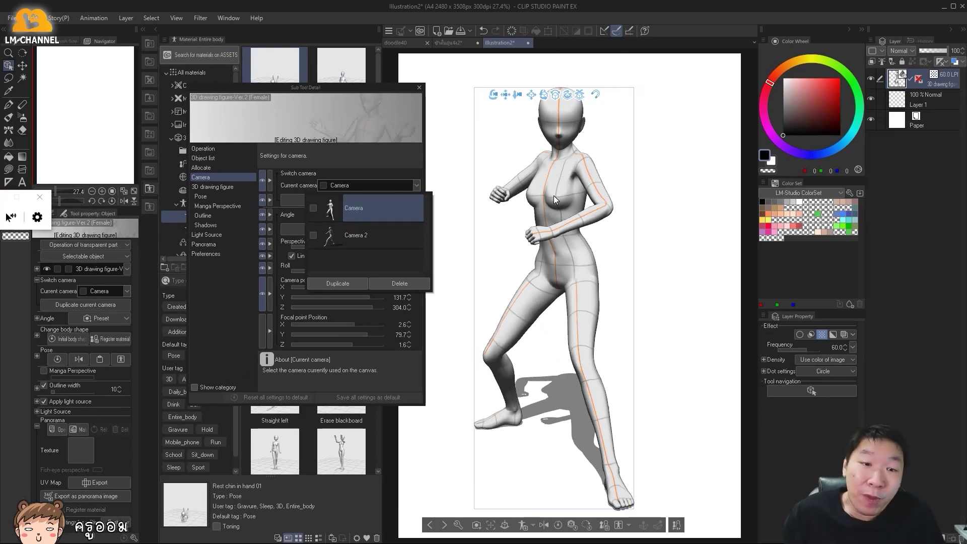
pyautogui.click(385, 242)
pyautogui.click(406, 208)
pyautogui.click(395, 231)
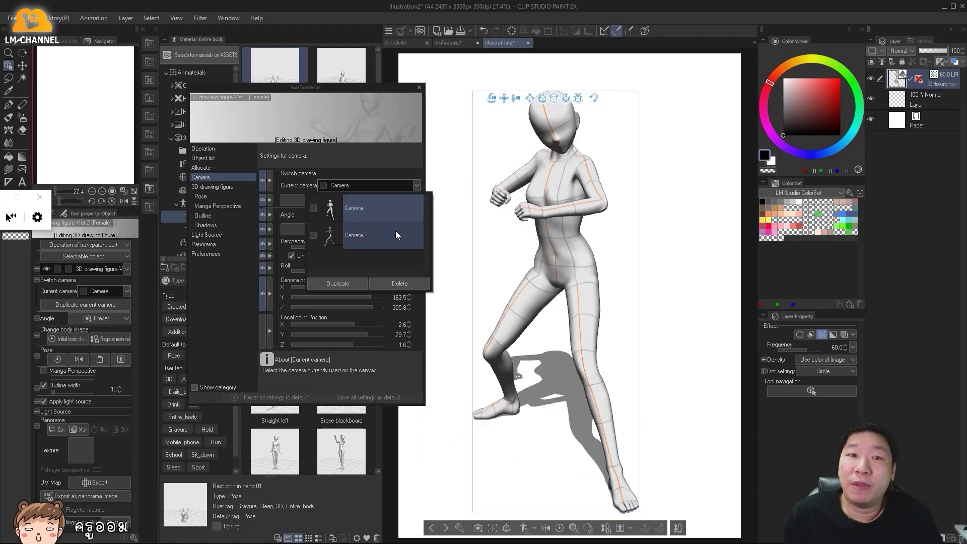
# Try locking the first camera in the camera list, and unlock it again.
pyautogui.click(324, 218)
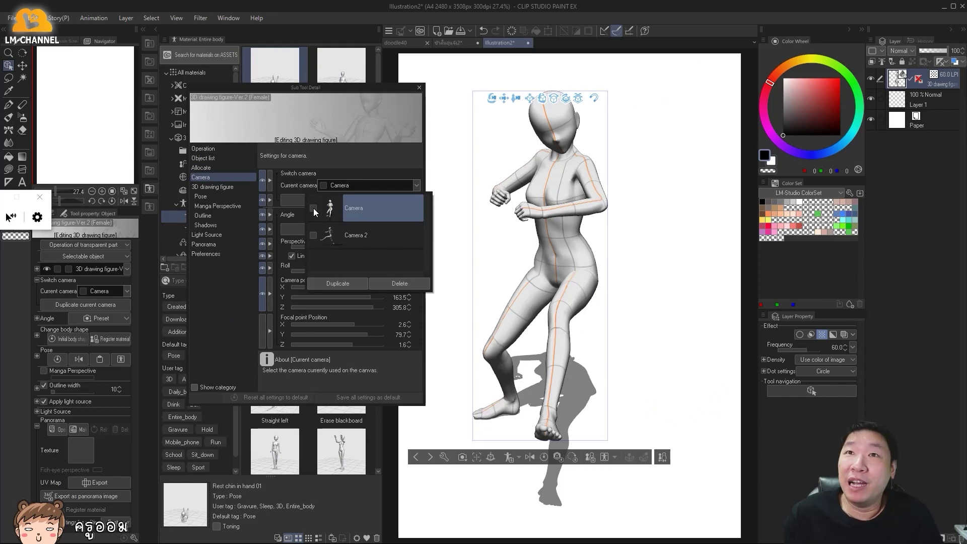
pyautogui.click(313, 207)
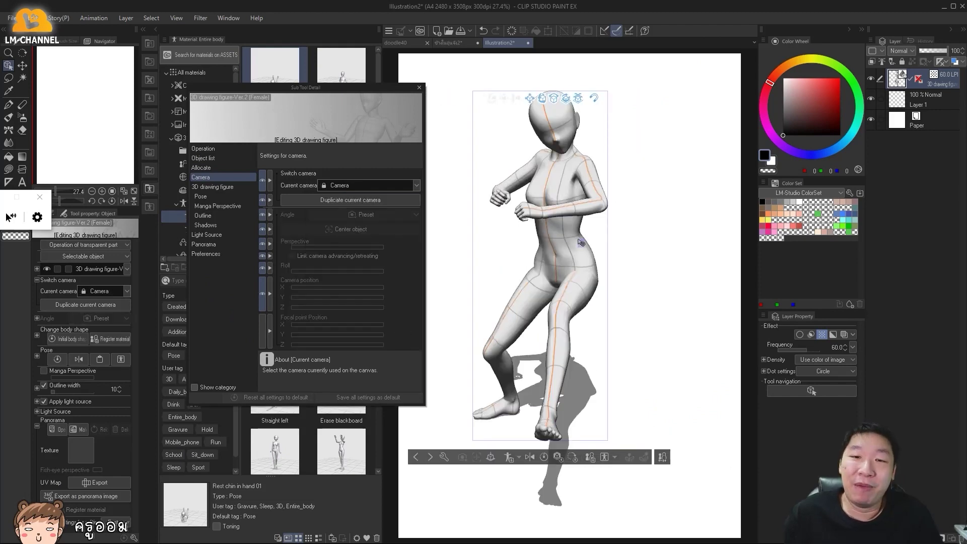
pyautogui.click(370, 185)
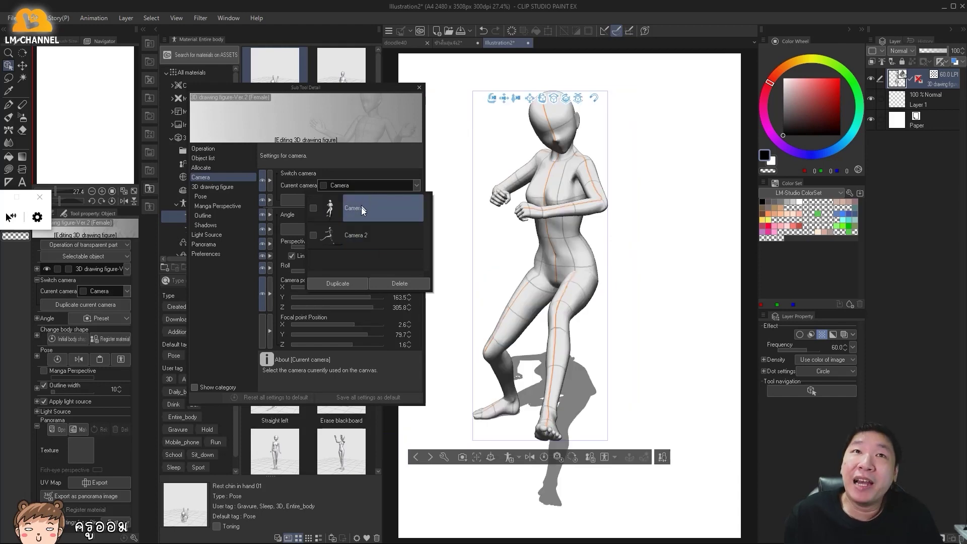
# Duplicate the first camera and orbit the copy to a more frontal view of the figure.
pyautogui.click(354, 283)
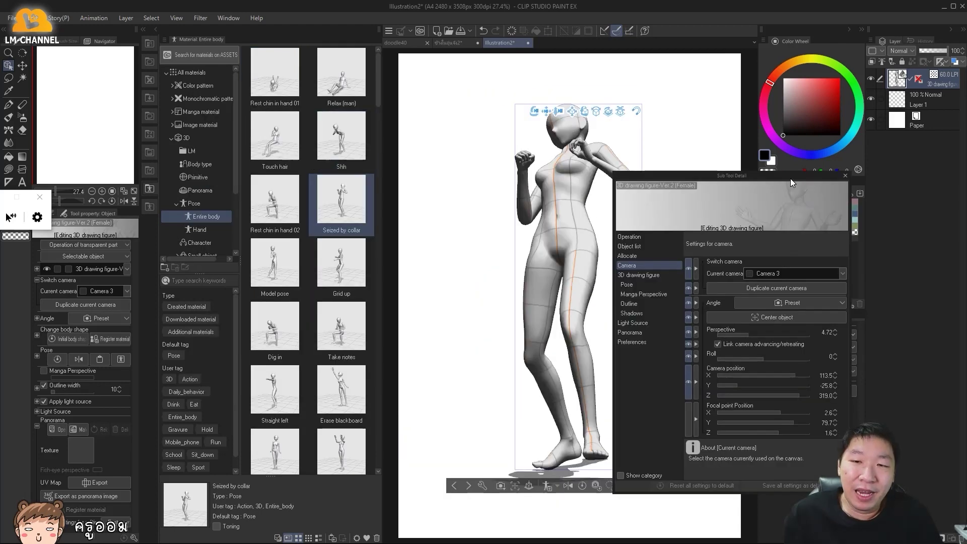
pyautogui.moveTo(792, 182); pyautogui.dragTo(322, 134)
pyautogui.moveTo(492, 156); pyautogui.dragTo(514, 245)
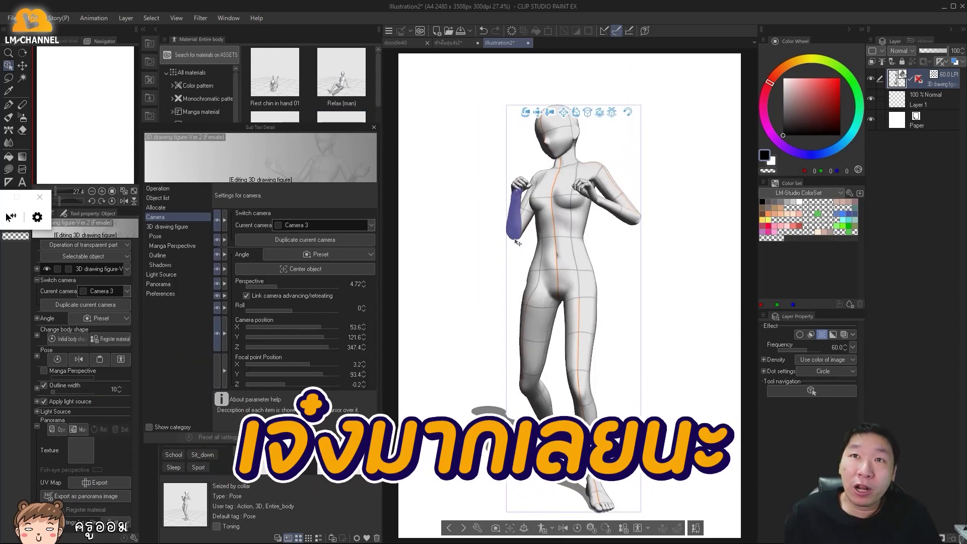
pyautogui.moveTo(663, 270); pyautogui.dragTo(626, 272)
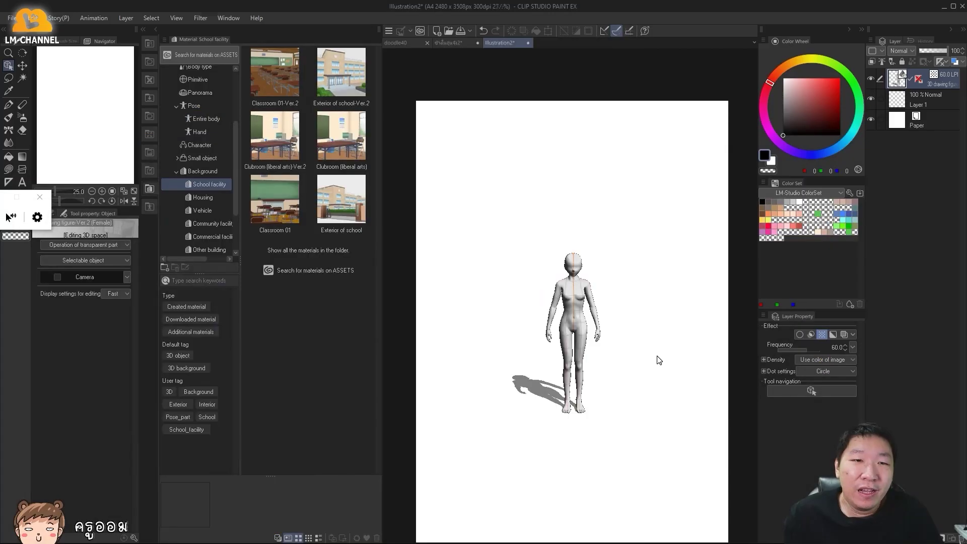
# Shift the camera view on the standing figure and add the Classroom 01-Ver.2 background around it, undoing the last adjustment.
pyautogui.moveTo(634, 342); pyautogui.dragTo(621, 310)
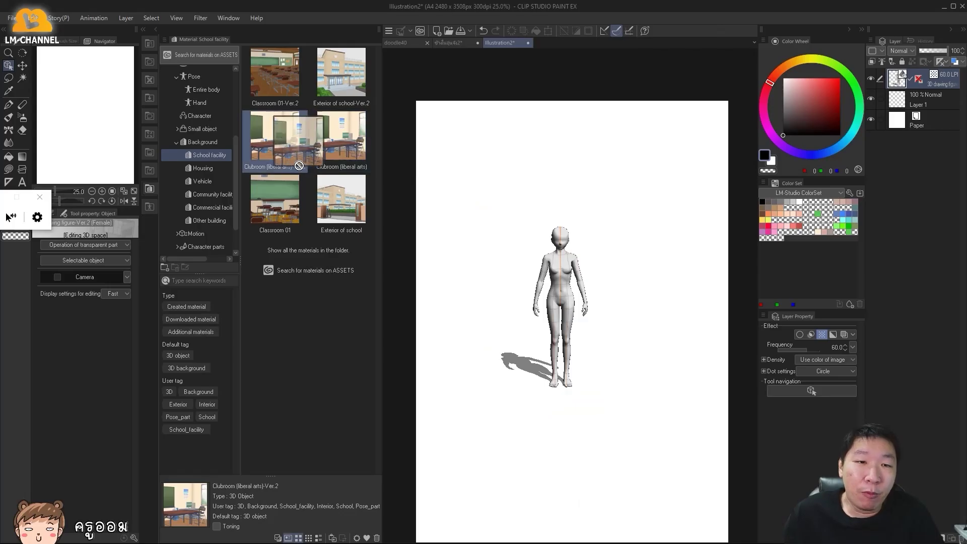
pyautogui.moveTo(275, 78); pyautogui.dragTo(566, 297)
pyautogui.moveTo(403, 69); pyautogui.dragTo(525, 141)
pyautogui.hotkey('ctrl', 'z')
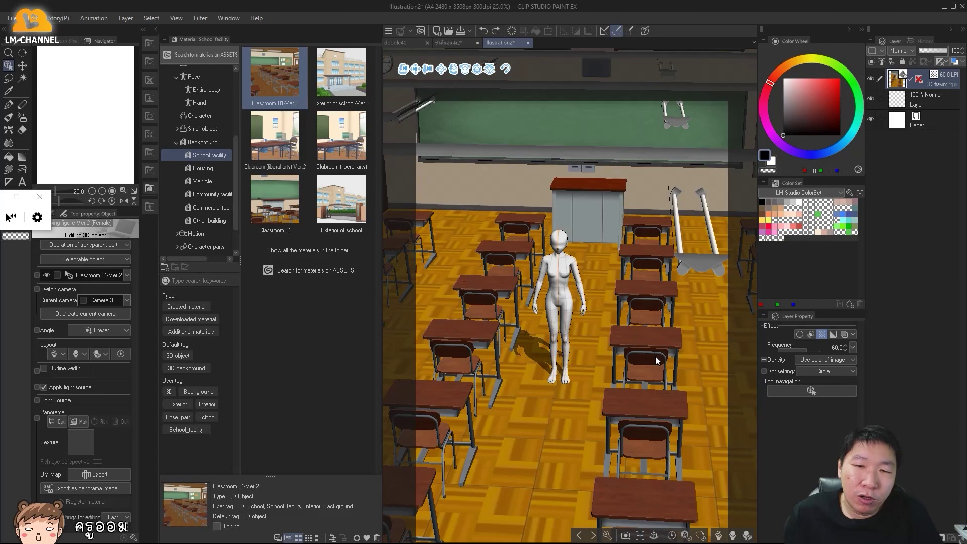
# Select the figure in the classroom and orbit the camera to look down on it among the desks at an angle.
pyautogui.moveTo(560, 241); pyautogui.dragTo(607, 207)
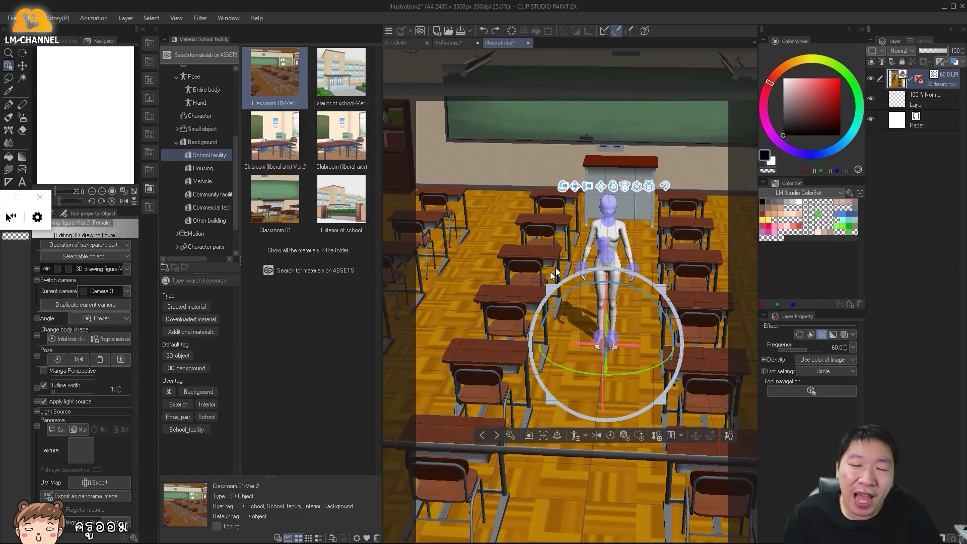
pyautogui.click(607, 207)
pyautogui.click(510, 297)
pyautogui.moveTo(681, 248); pyautogui.dragTo(639, 264)
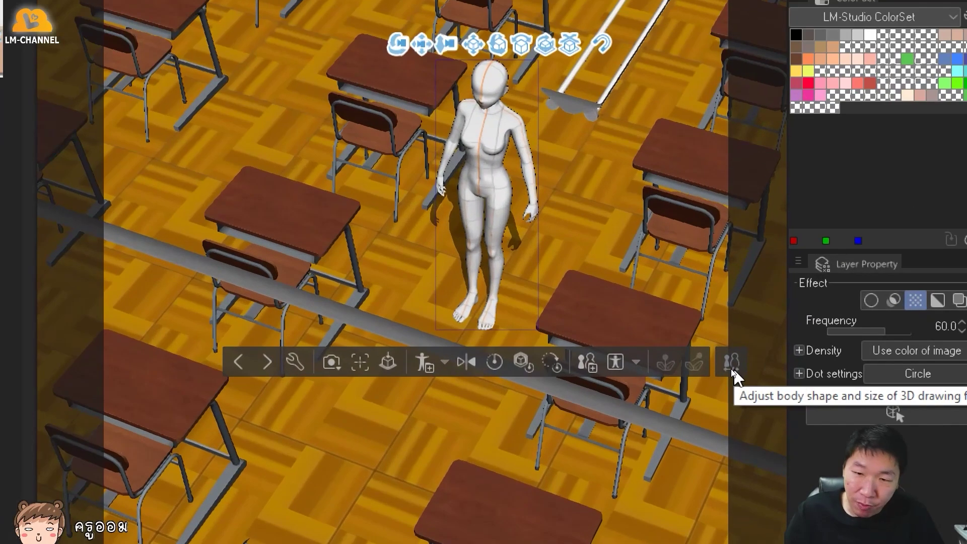
# Open the figure's detailed settings and show the Object list of the 3D scene.
pyautogui.click(731, 370)
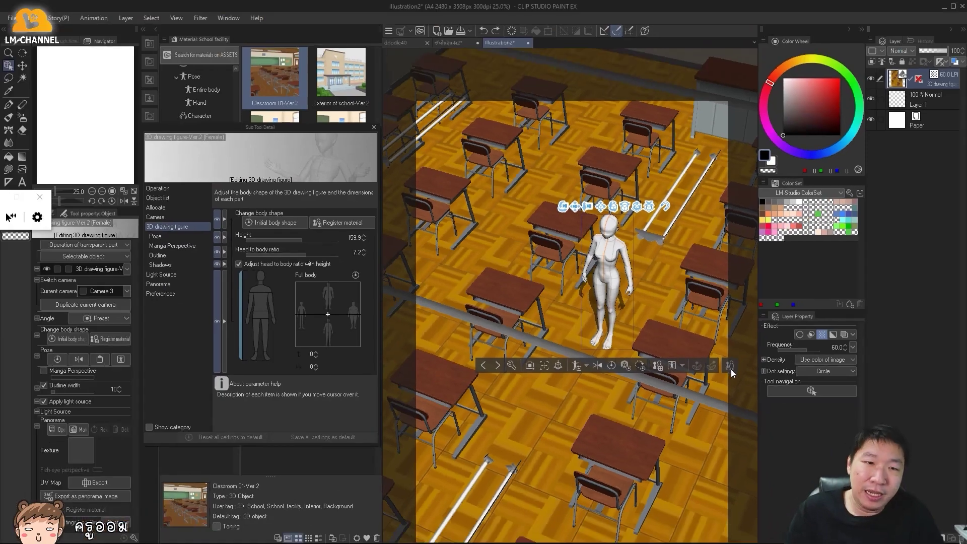
pyautogui.moveTo(155, 269)
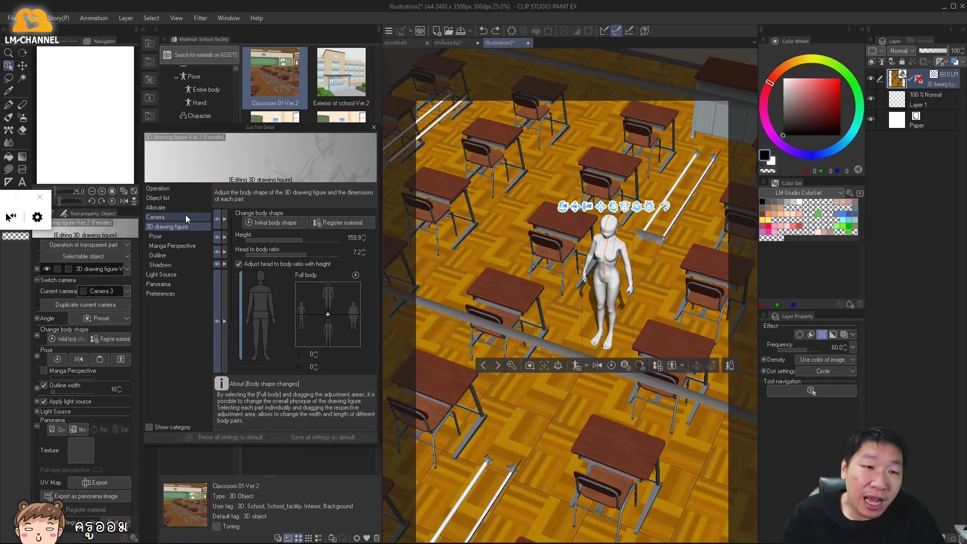
pyautogui.click(182, 197)
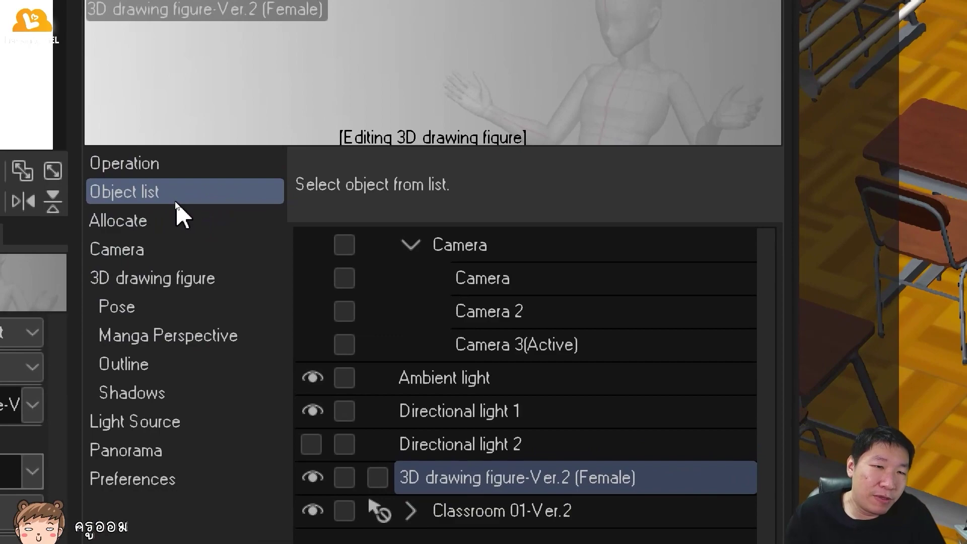
pyautogui.click(146, 163)
pyautogui.click(133, 192)
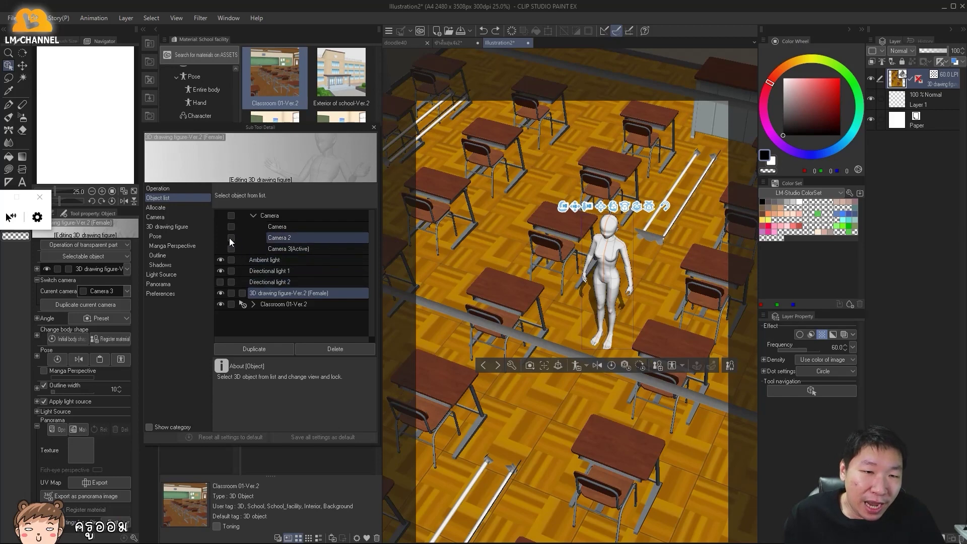
# Try hiding the 3D drawing figure and Classroom 01-Ver.2 in turn from the object list, showing each again.
pyautogui.click(221, 294)
pyautogui.click(221, 294)
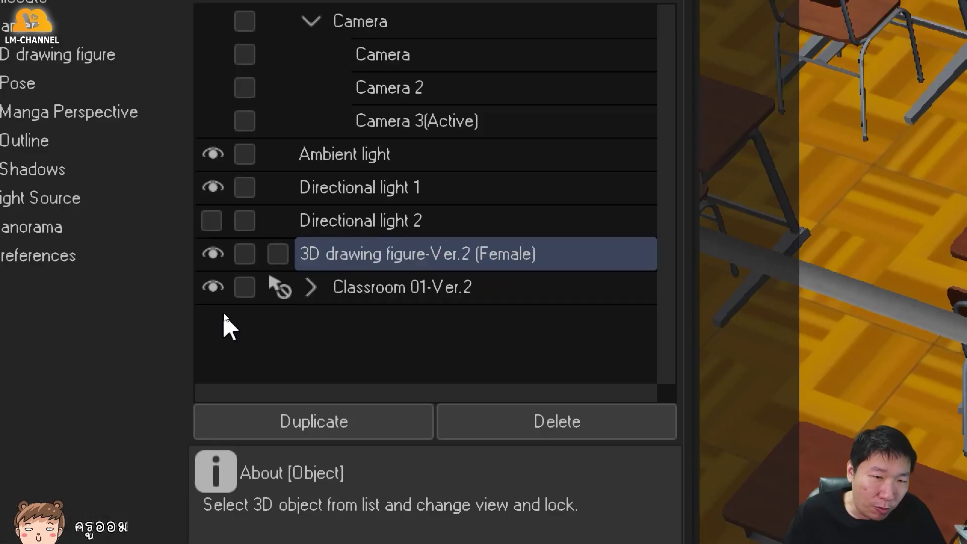
pyautogui.click(214, 288)
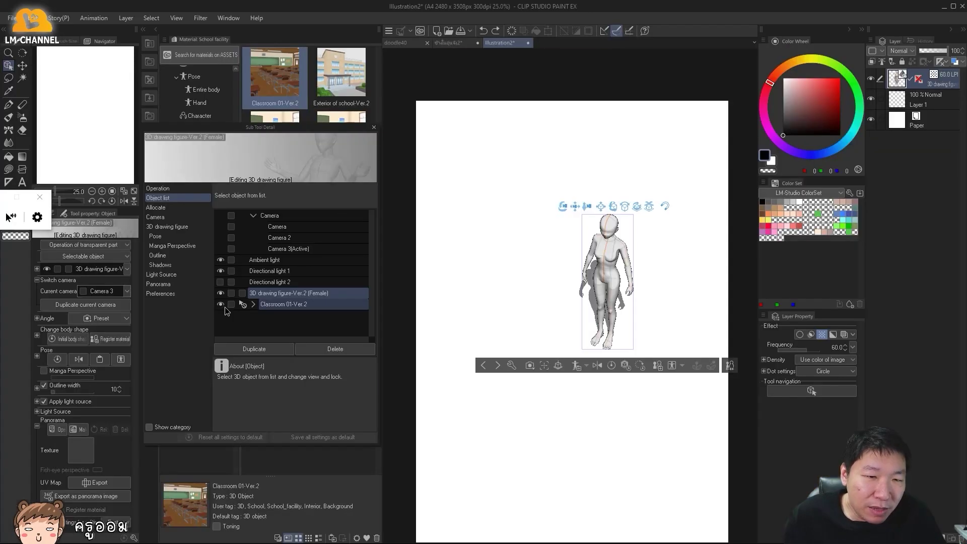
pyautogui.click(214, 288)
# Select Classroom 01-Ver.2 in the object list and expand it and its Classroom group.
pyautogui.click(253, 304)
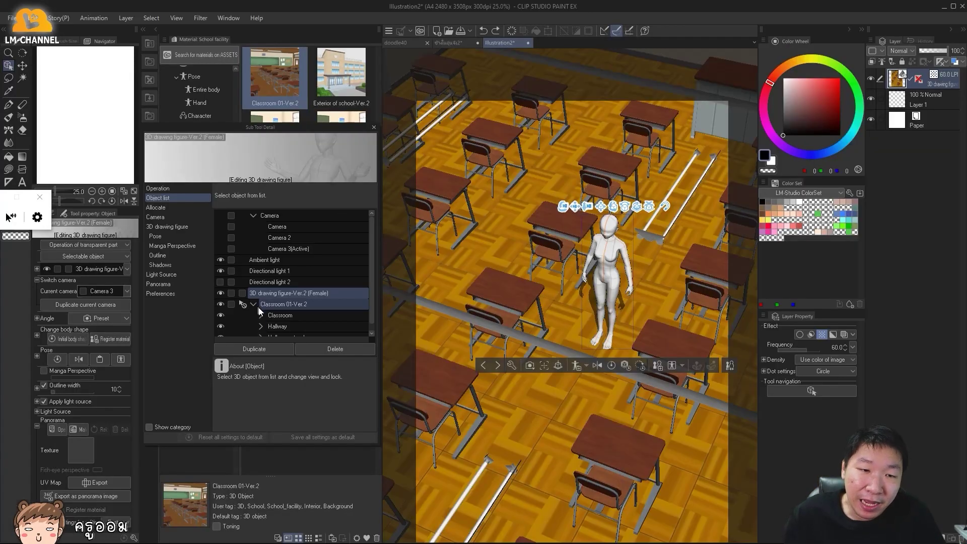
pyautogui.click(258, 298)
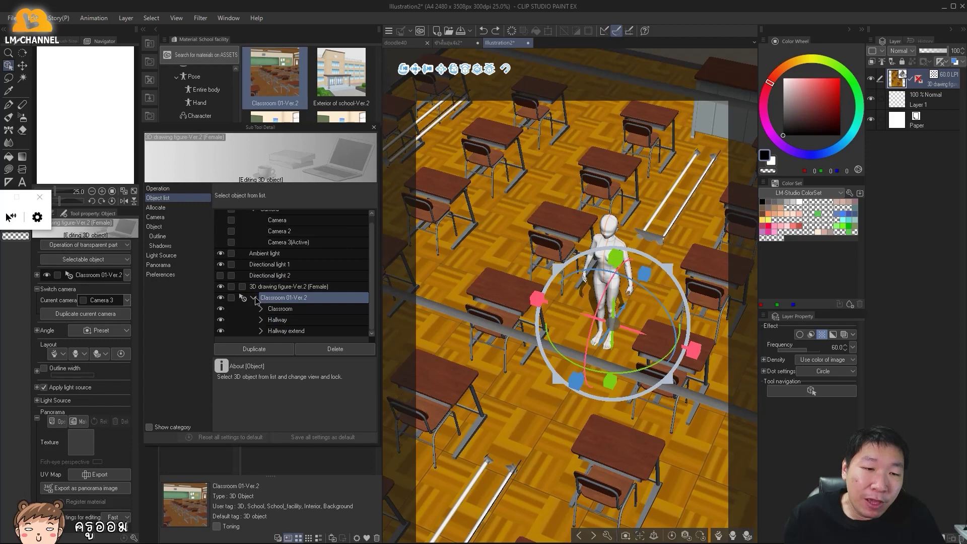
pyautogui.click(260, 308)
pyautogui.scroll(-2, 301, 307)
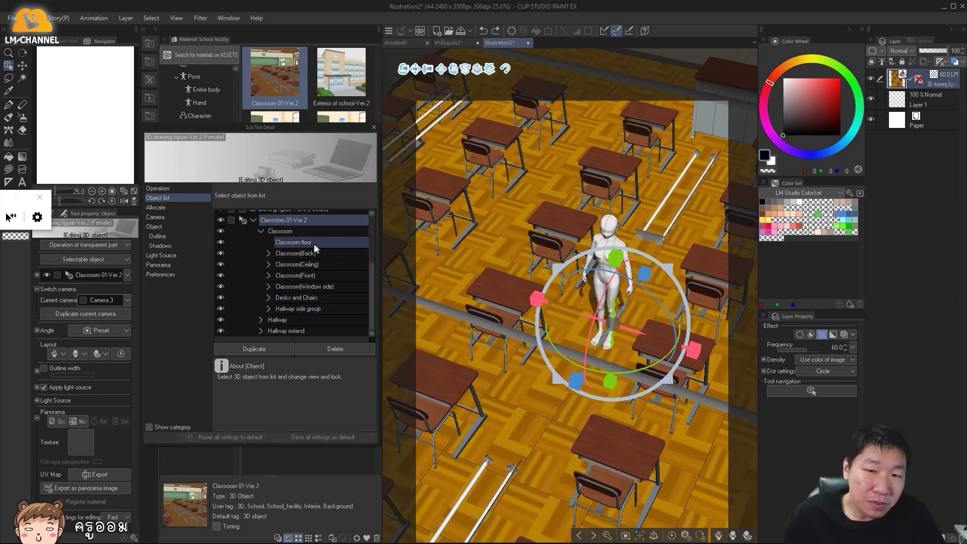
# Select Classroom(Ceiling) in the object list, expand Classroom(Back), and pick out its bulletin board and back wall.
pyautogui.click(297, 252)
pyautogui.click(334, 265)
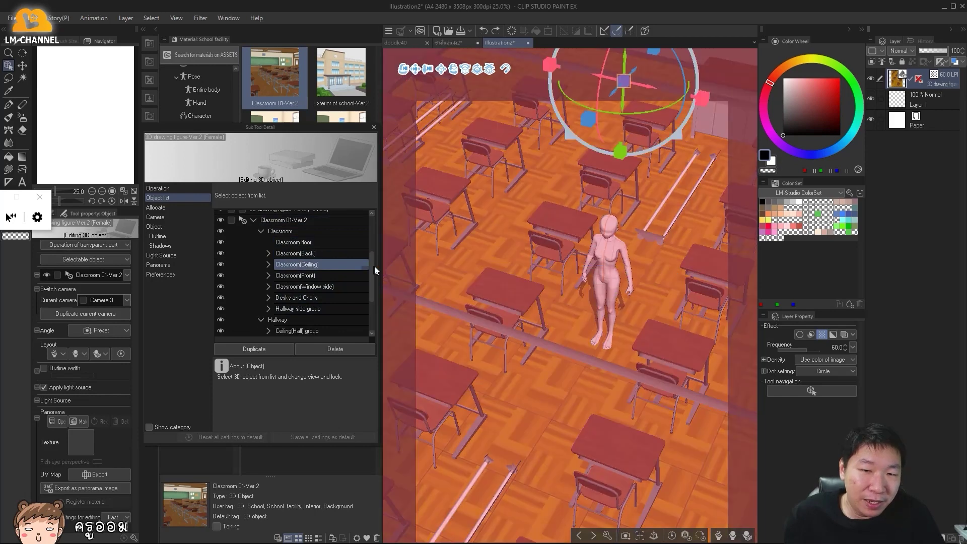
pyautogui.click(269, 254)
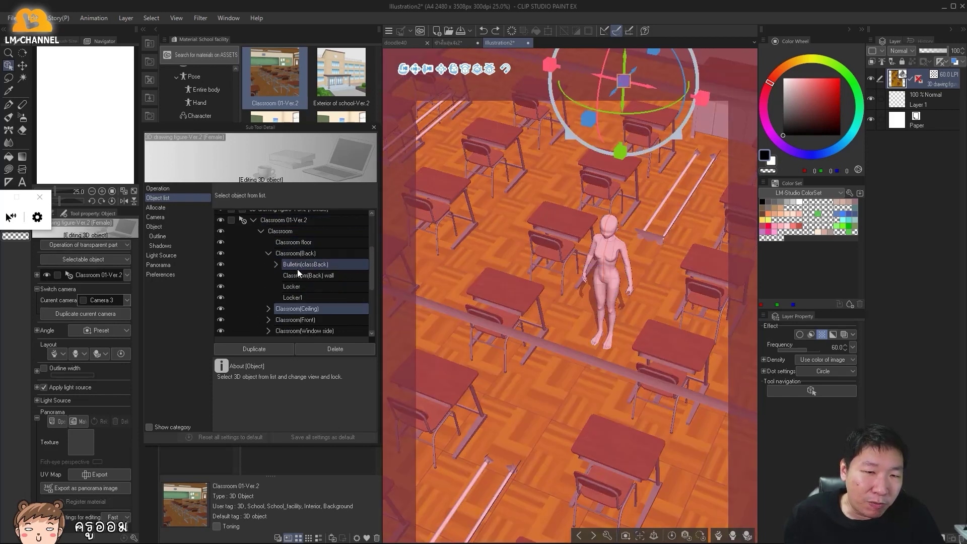
pyautogui.click(301, 266)
pyautogui.click(309, 275)
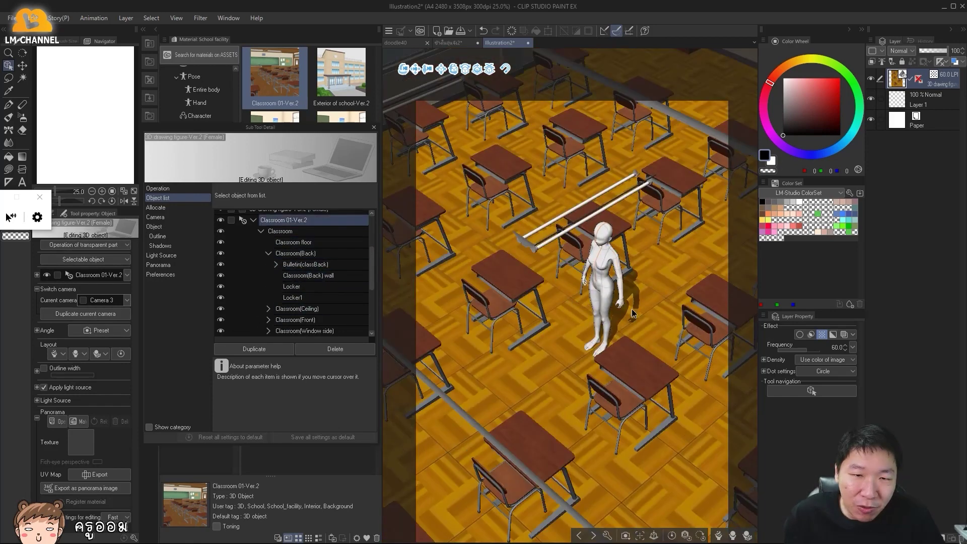
# Orbit the camera over the classroom and hide Desk and Chair_023 to Desk and Chair_028 in the object list.
pyautogui.moveTo(631, 309); pyautogui.dragTo(501, 309)
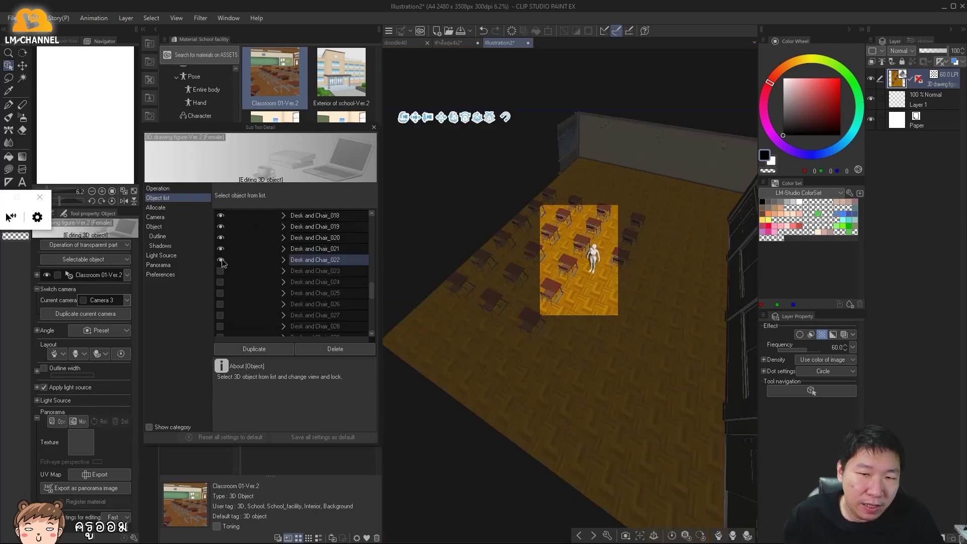
pyautogui.click(221, 260)
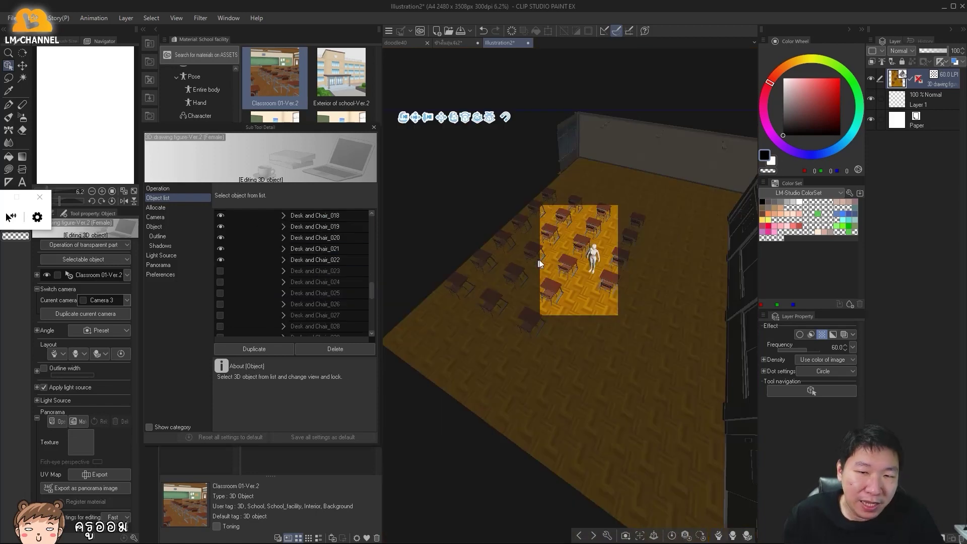
# Select Desk and Chair_022 in the object list, expand it and select its Student Chair_022.
pyautogui.click(315, 260)
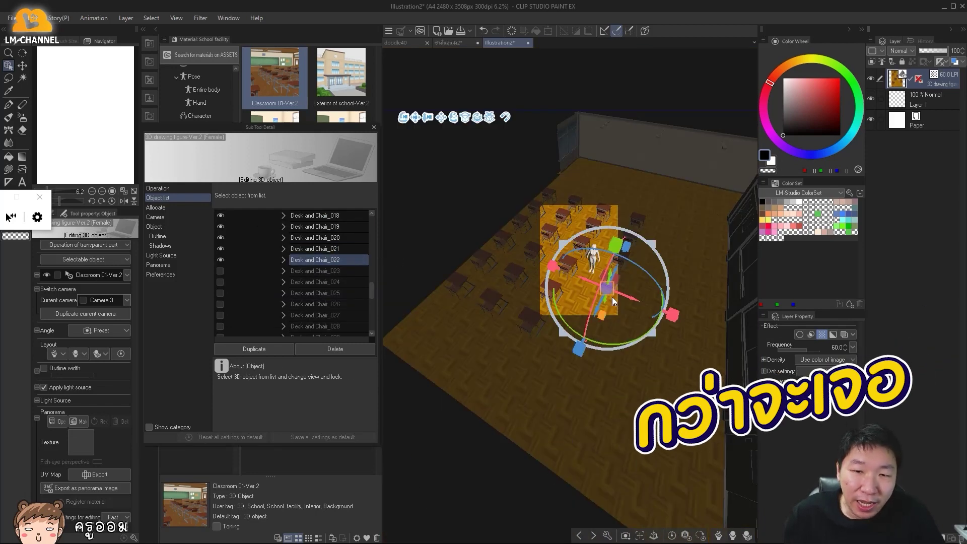
pyautogui.scroll(8, 624, 353)
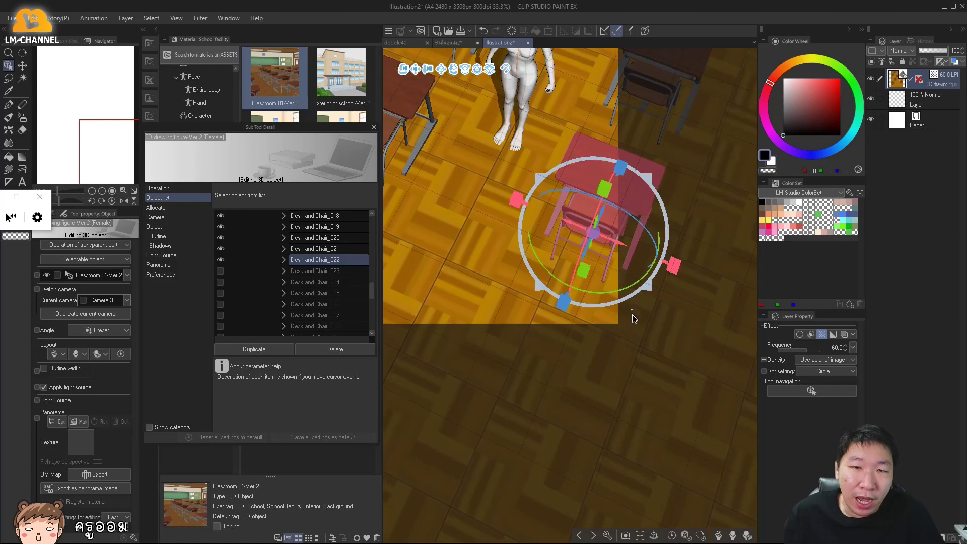
pyautogui.moveTo(624, 320); pyautogui.dragTo(565, 242)
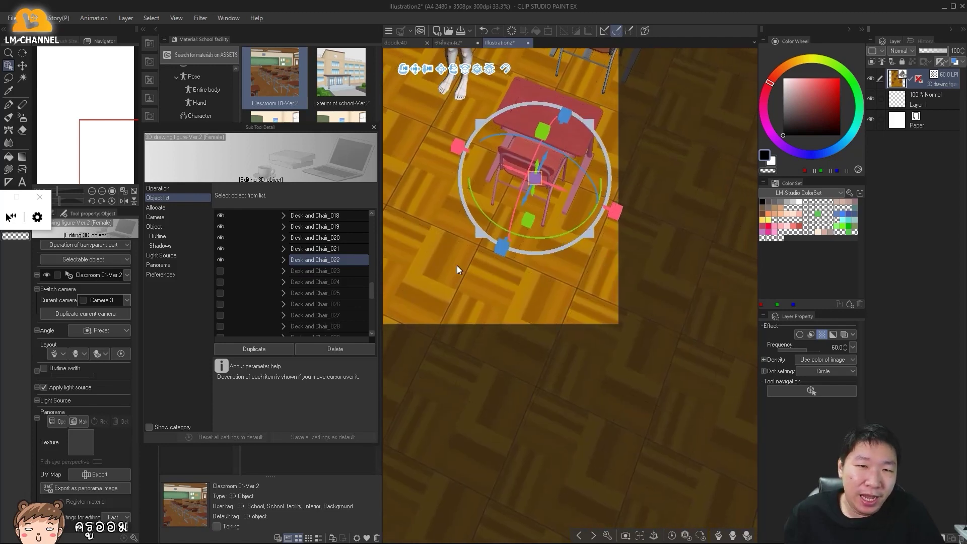
pyautogui.moveTo(458, 267); pyautogui.dragTo(576, 470)
pyautogui.click(283, 259)
pyautogui.click(305, 271)
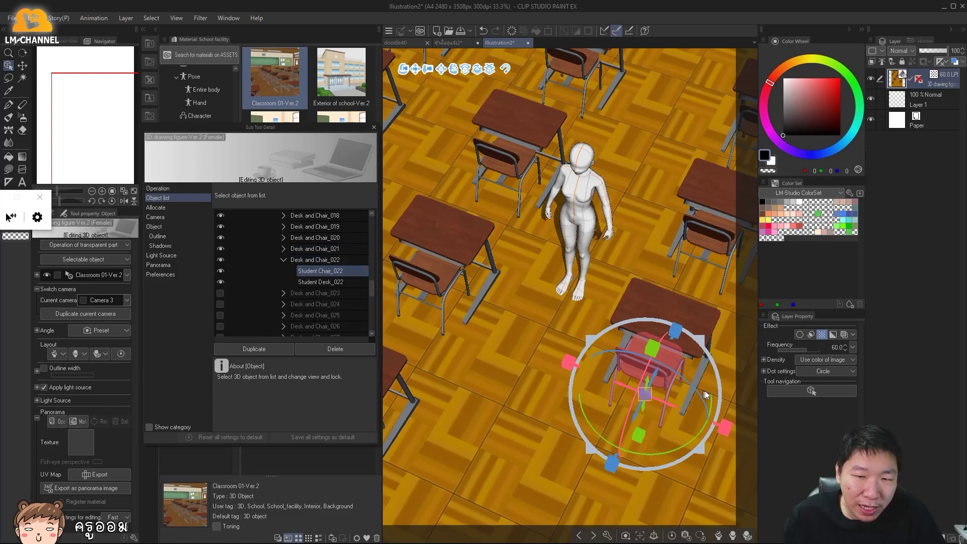
# Move Student Chair_022 out from its desk toward the figure's feet, and try stretching it wider before undoing the stretch.
pyautogui.moveTo(672, 403); pyautogui.dragTo(563, 348)
pyautogui.press('w')
pyautogui.rightClick(562, 348)
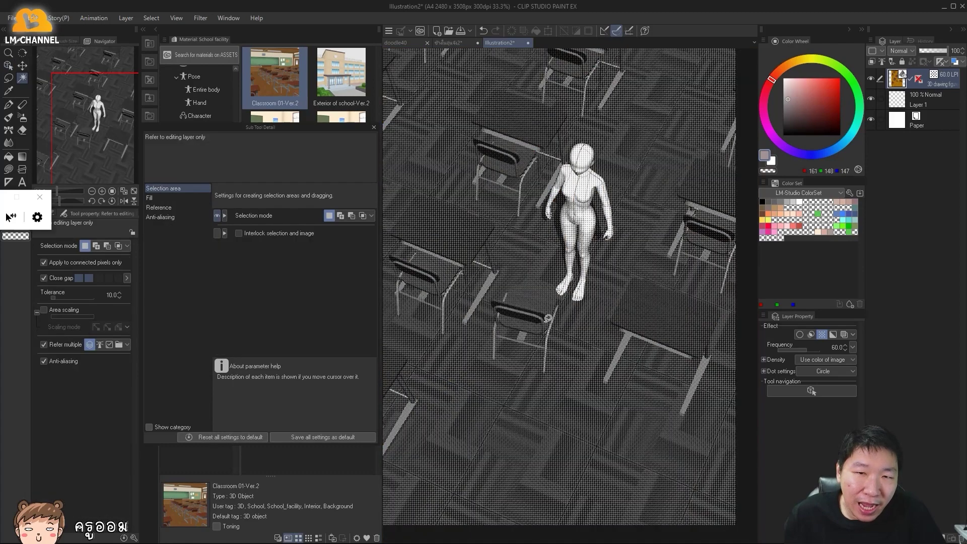
pyautogui.press('m')
pyautogui.press('o')
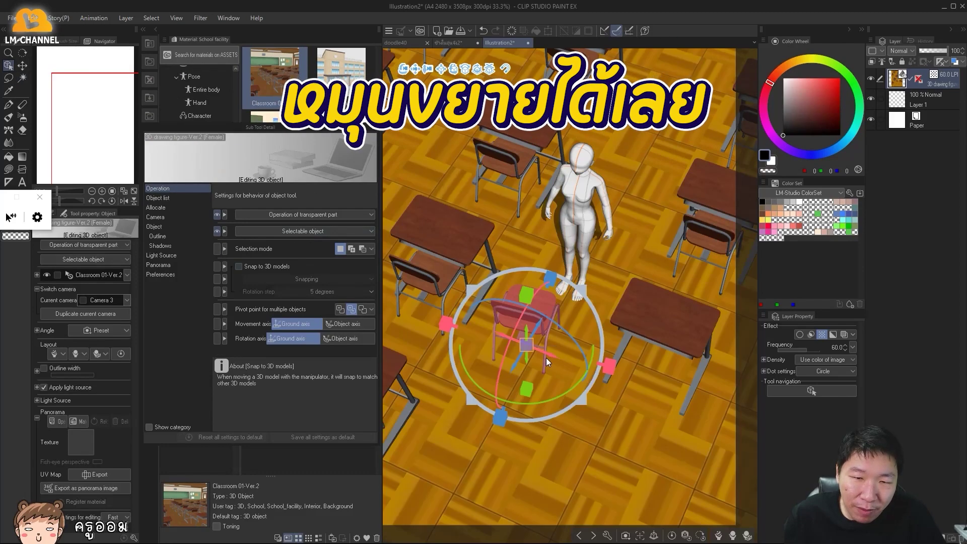
pyautogui.moveTo(613, 366); pyautogui.dragTo(673, 360)
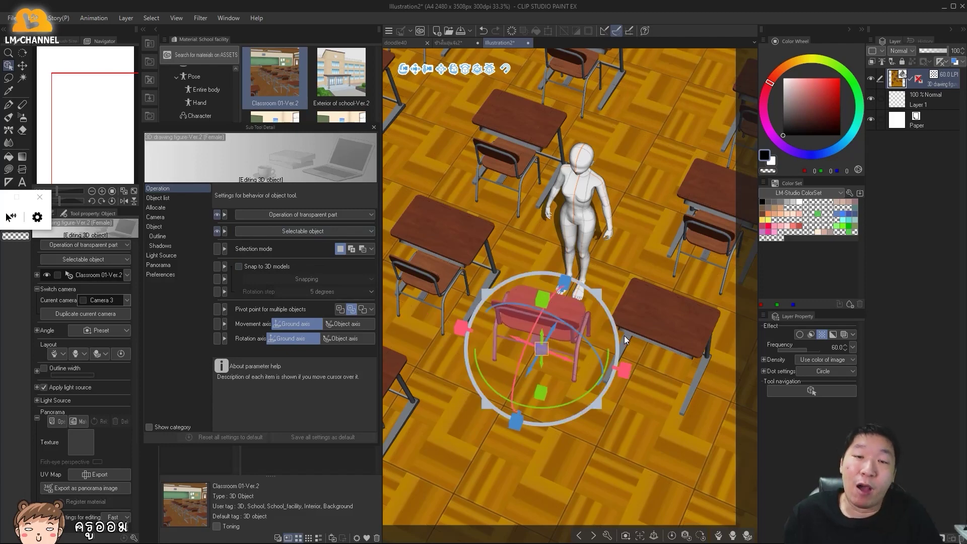
pyautogui.hotkey('ctrl', 'z')
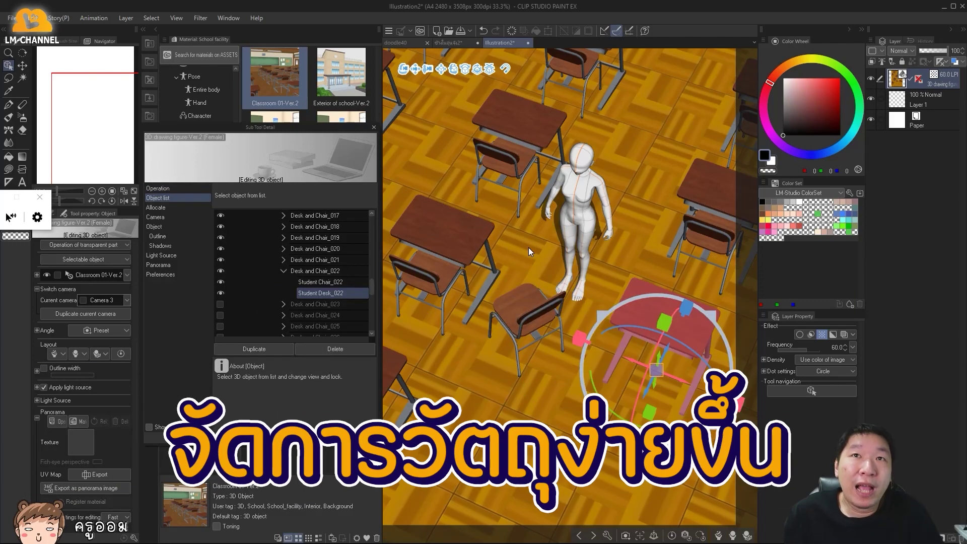
pyautogui.moveTo(746, 121); pyautogui.dragTo(608, 77)
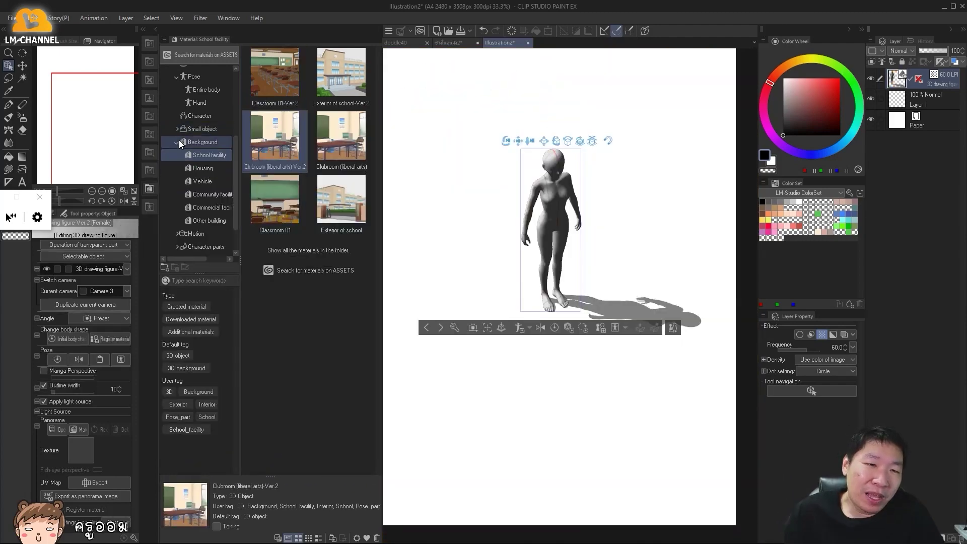
# Show the Small object 3D materials and place the Bamboo sword in the scene at the figure's outstretched hand.
pyautogui.click(178, 142)
pyautogui.scroll(2, 194, 146)
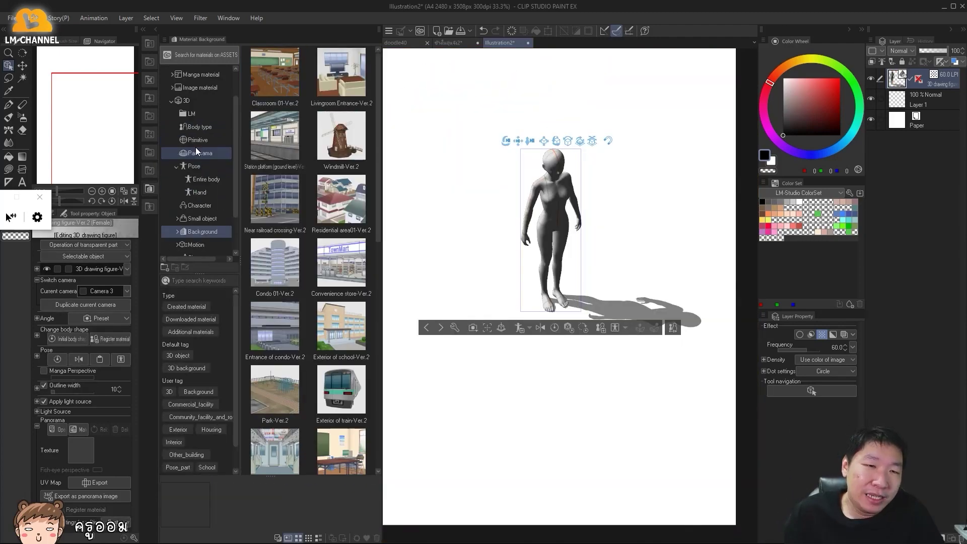
pyautogui.scroll(-1, 174, 191)
pyautogui.click(173, 184)
pyautogui.click(275, 261)
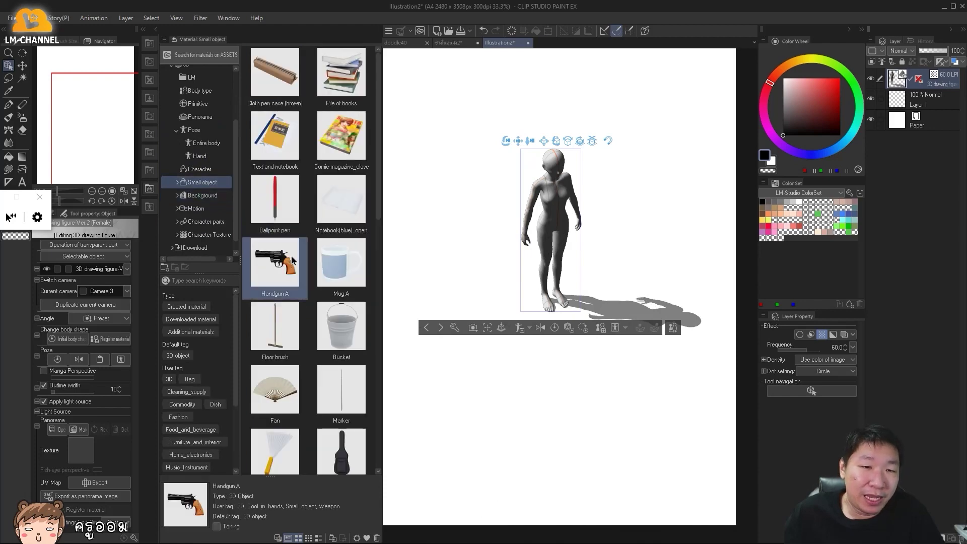
pyautogui.scroll(-3, 304, 304)
pyautogui.scroll(-5, 304, 304)
pyautogui.moveTo(341, 327); pyautogui.dragTo(546, 216)
pyautogui.moveTo(524, 261); pyautogui.dragTo(524, 298)
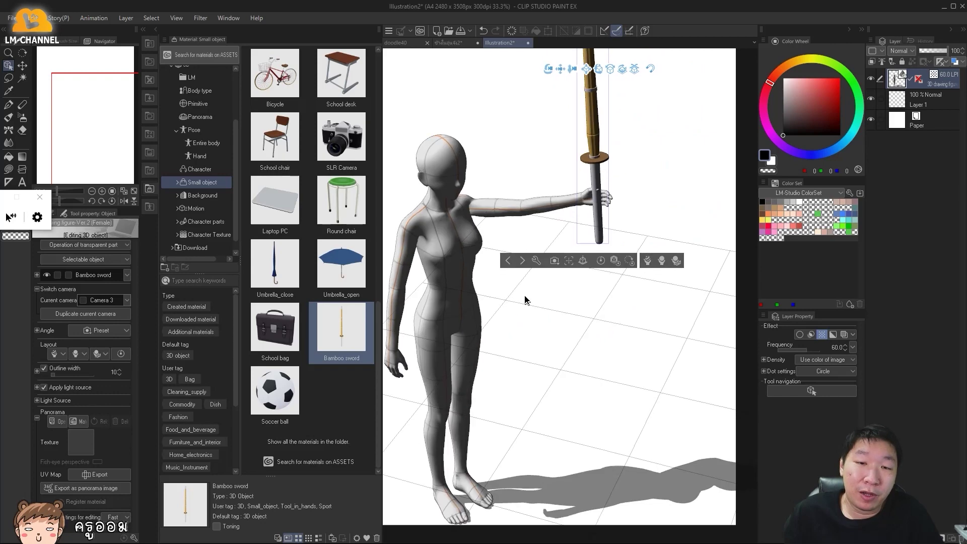
# Show the figure's Pose settings and close its hand into a fist gripping the bamboo sword.
pyautogui.click(448, 281)
pyautogui.click(418, 535)
pyautogui.click(174, 235)
pyautogui.moveTo(328, 322); pyautogui.dragTo(306, 366)
pyautogui.moveTo(671, 261); pyautogui.dragTo(636, 244)
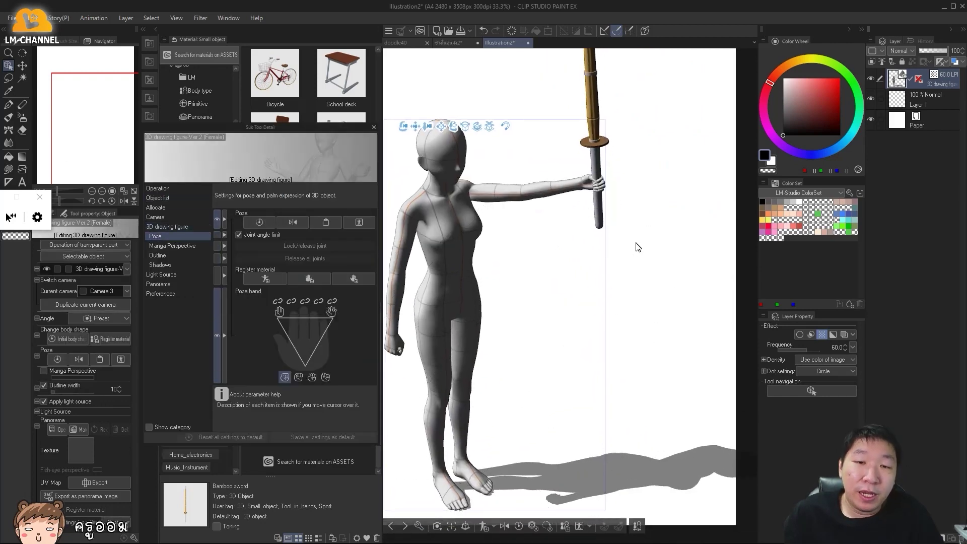
# Try selecting the figure and the bamboo sword together, orbit around them, then undo and clear the selection.
pyautogui.click(453, 249)
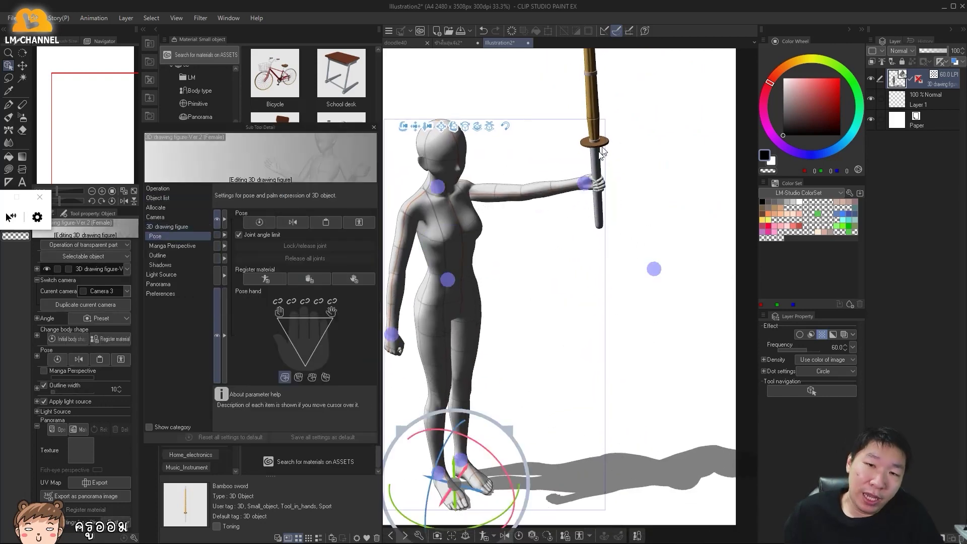
pyautogui.click(592, 115)
pyautogui.keyDown('shift'); pyautogui.click(592, 115); pyautogui.keyUp('shift')
pyautogui.moveTo(592, 288); pyautogui.dragTo(684, 294)
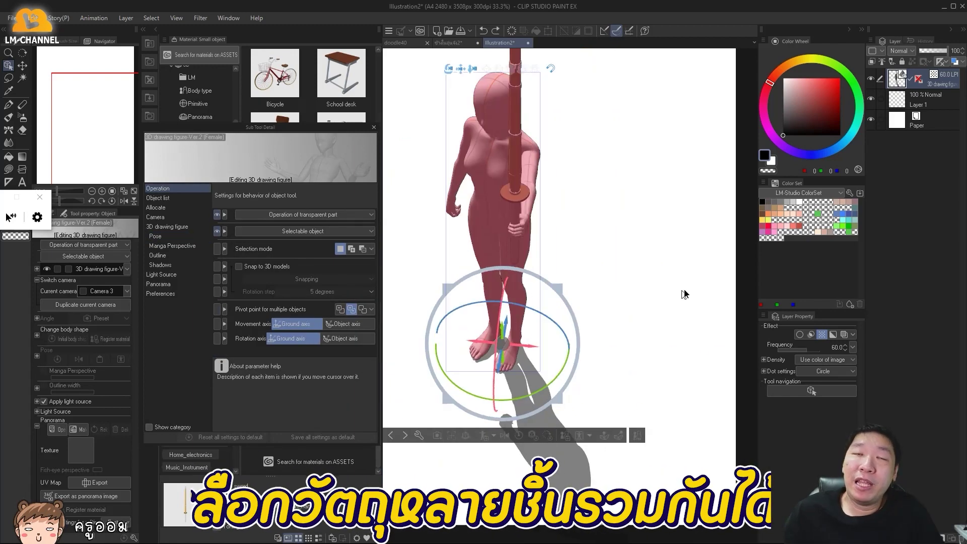
pyautogui.hotkey('ctrl', 'z')
pyautogui.click(641, 277)
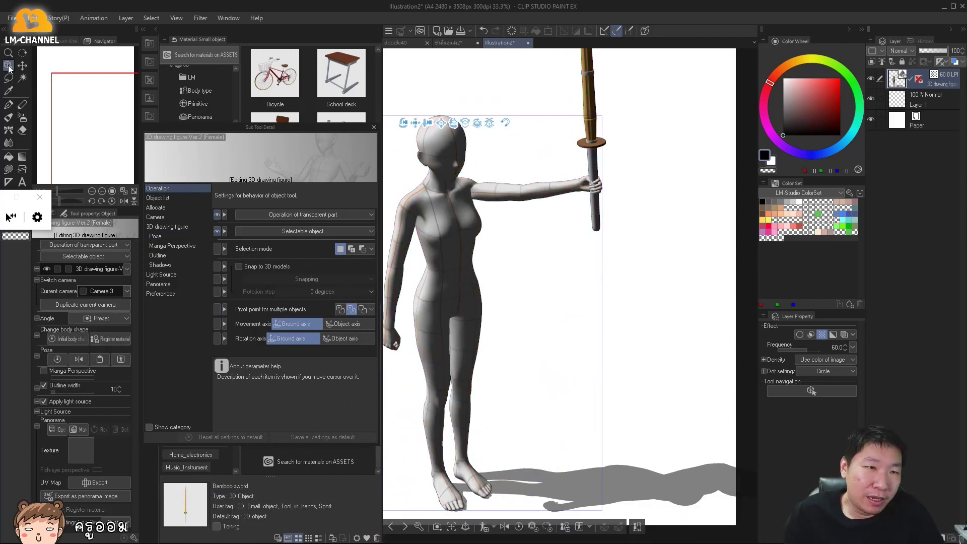
# Select the figure together with the bamboo sword, clear the selection, and pick the figure's torso and the sword again.
pyautogui.click(456, 227)
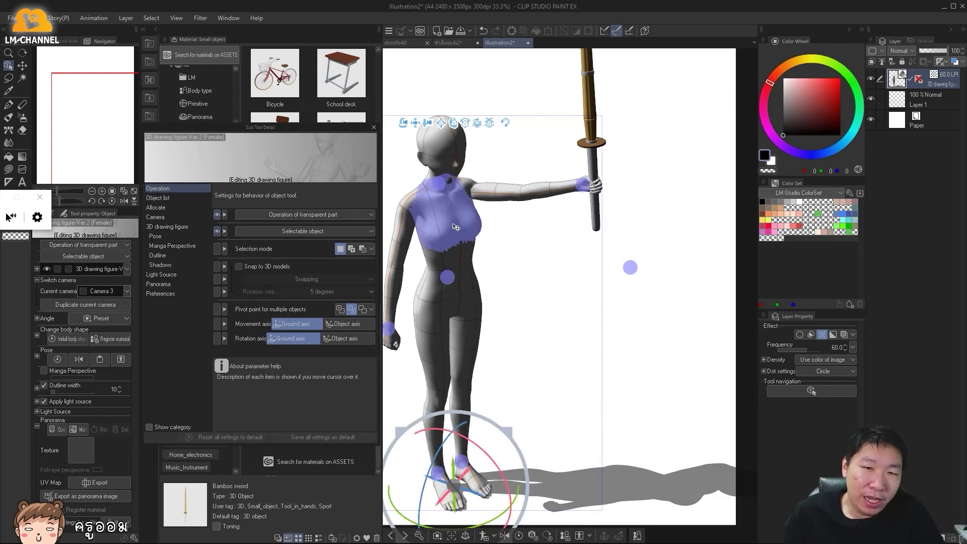
pyautogui.keyDown('shift'); pyautogui.click(589, 94); pyautogui.keyUp('shift')
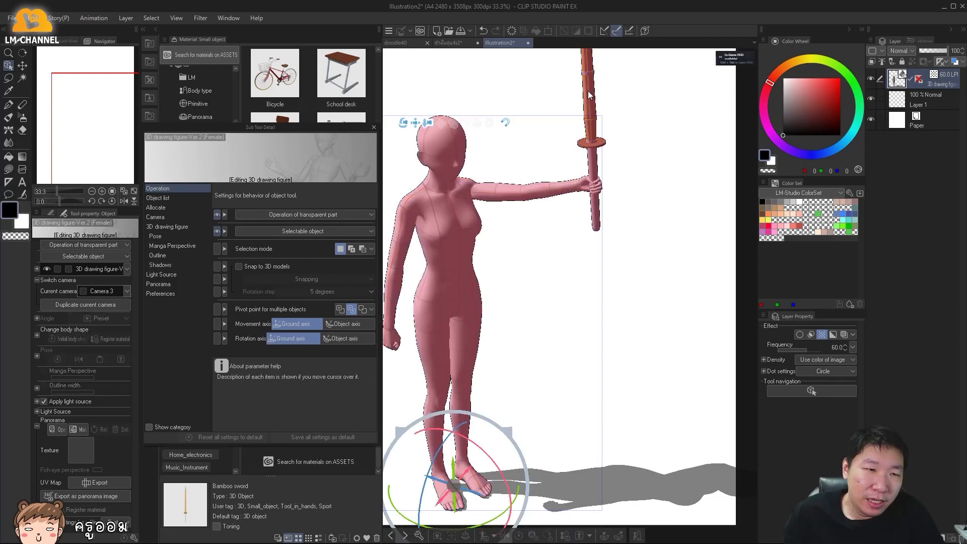
pyautogui.click(643, 178)
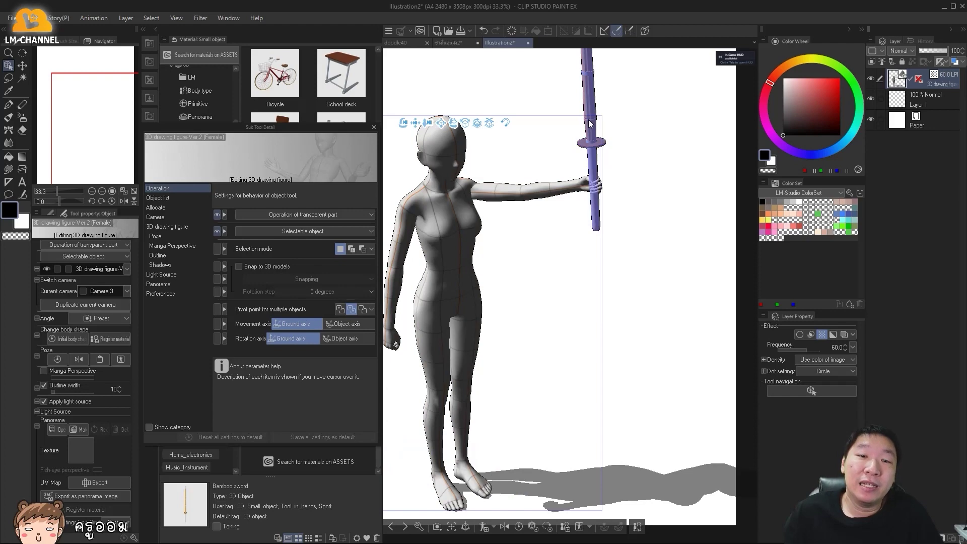
pyautogui.click(460, 204)
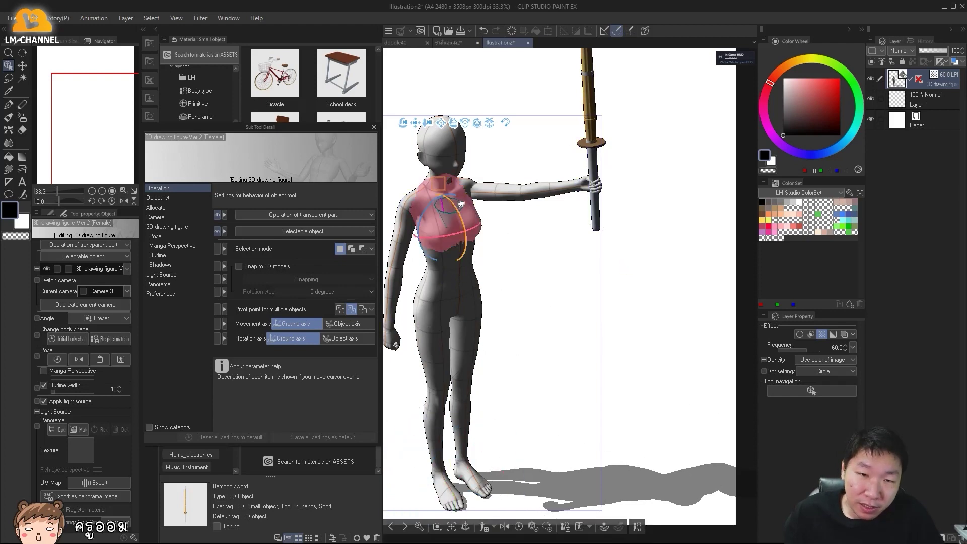
pyautogui.click(589, 104)
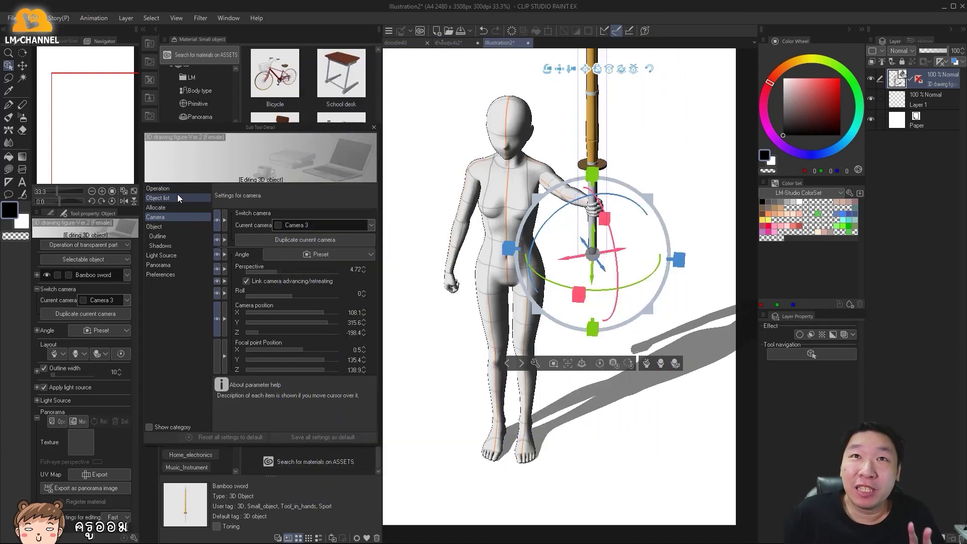
# Select only the bamboo sword, viewing the scene from another angle, and close the detailed settings.
pyautogui.click(648, 137)
pyautogui.moveTo(628, 152); pyautogui.dragTo(607, 145)
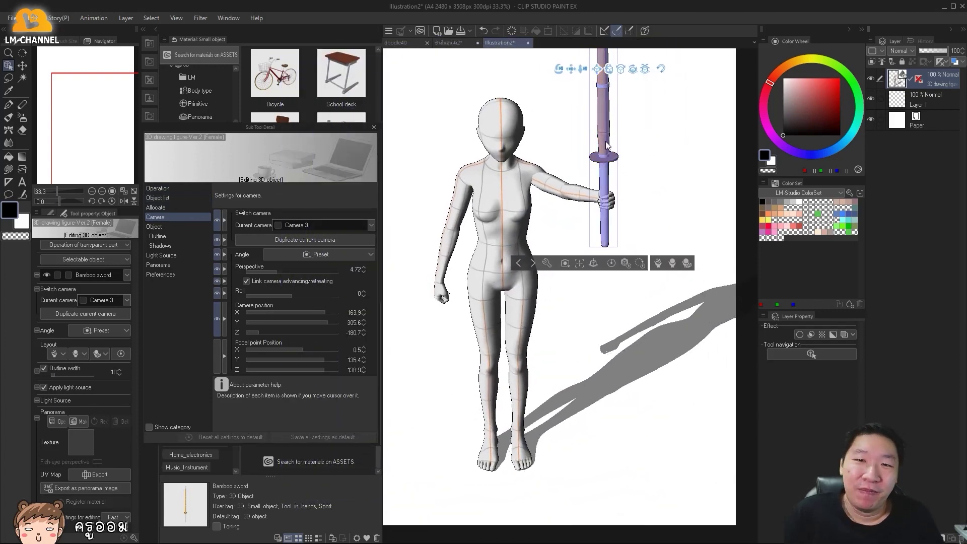
pyautogui.click(610, 146)
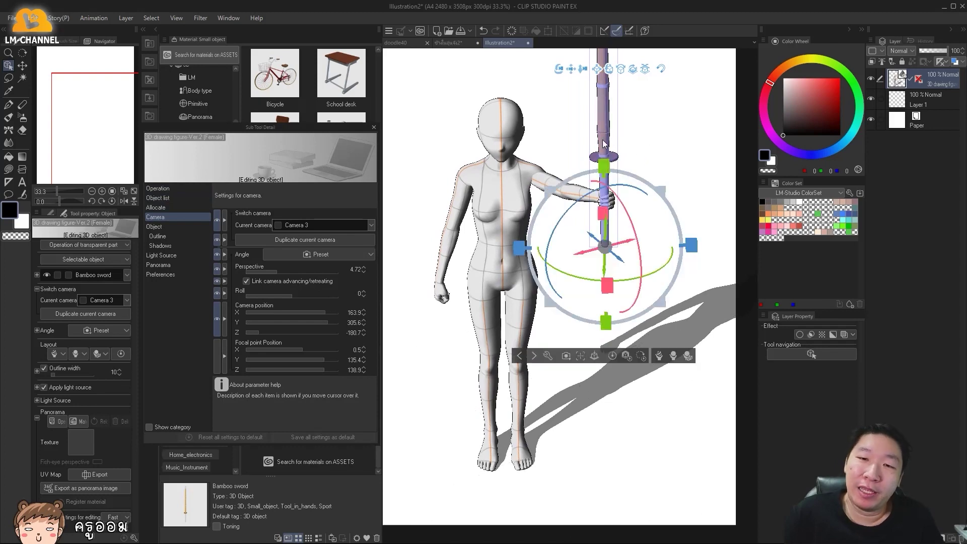
pyautogui.click(373, 127)
pyautogui.moveTo(661, 152); pyautogui.dragTo(614, 155)
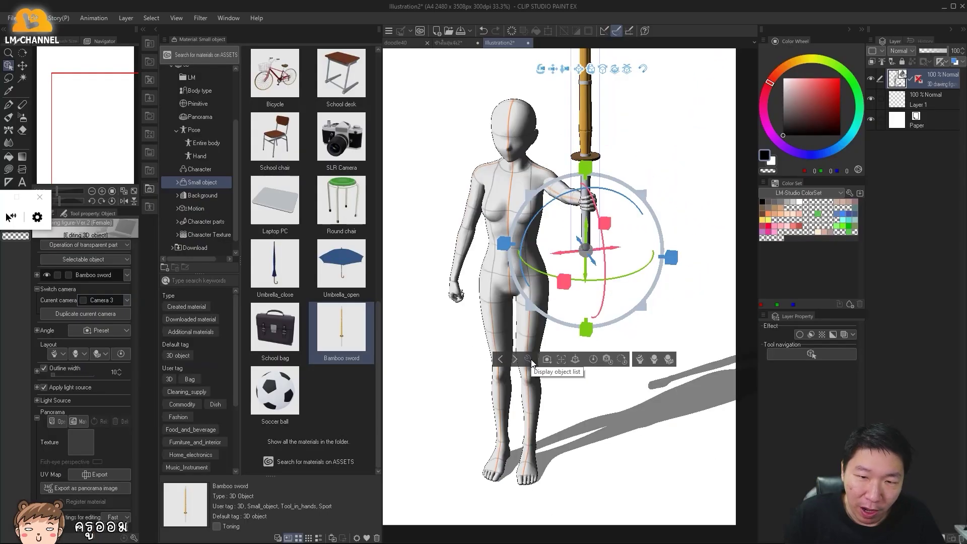
# Select the 3D figure, reopen its detailed settings, and view the body shape options followed by the Operation settings.
pyautogui.click(502, 185)
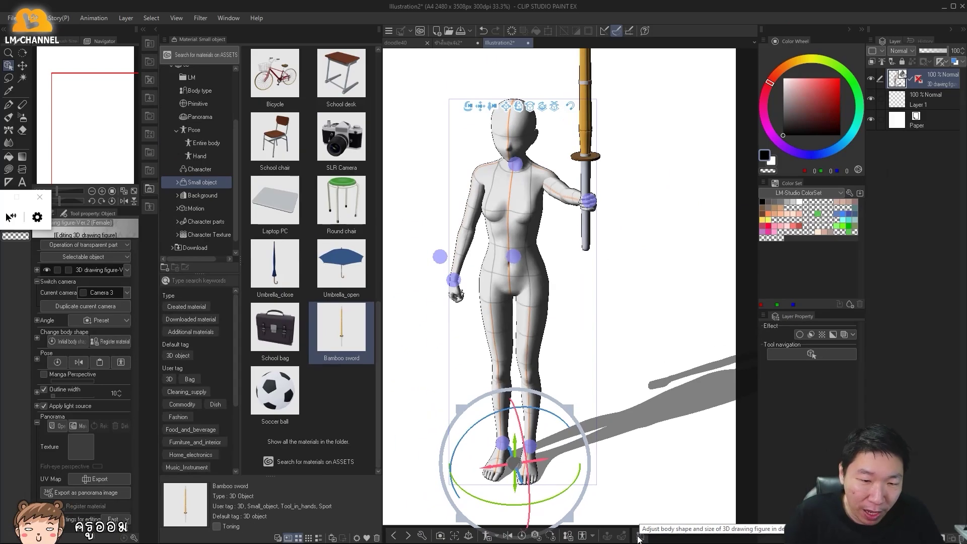
pyautogui.click(422, 536)
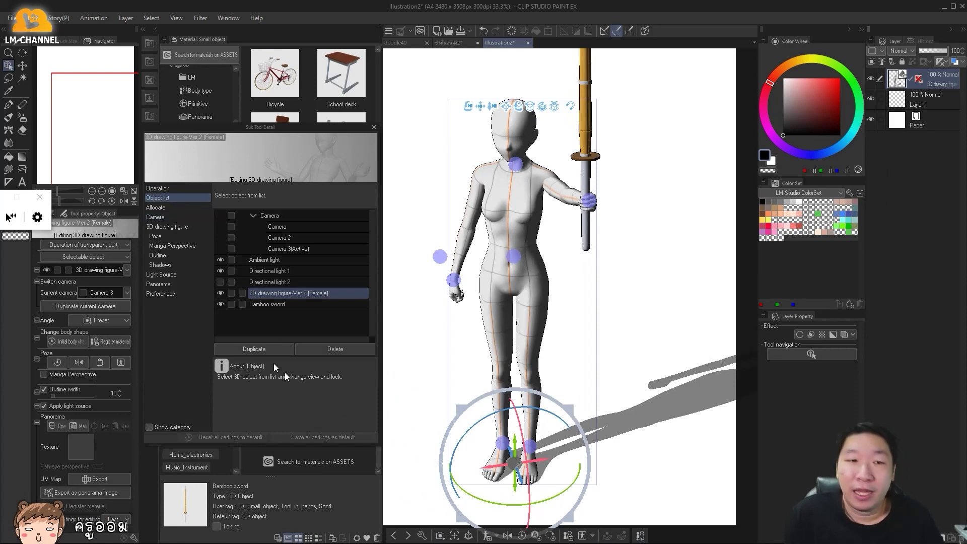
pyautogui.click(166, 226)
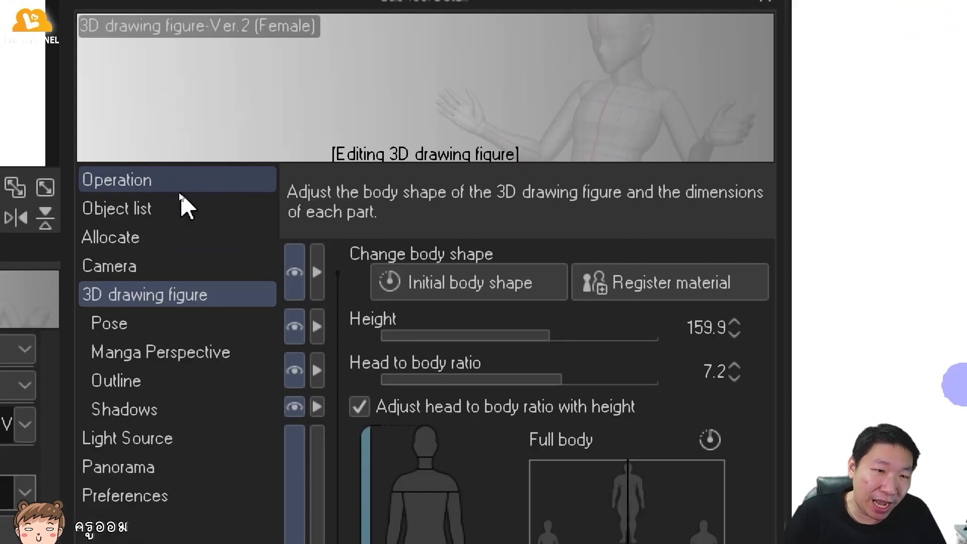
pyautogui.click(179, 192)
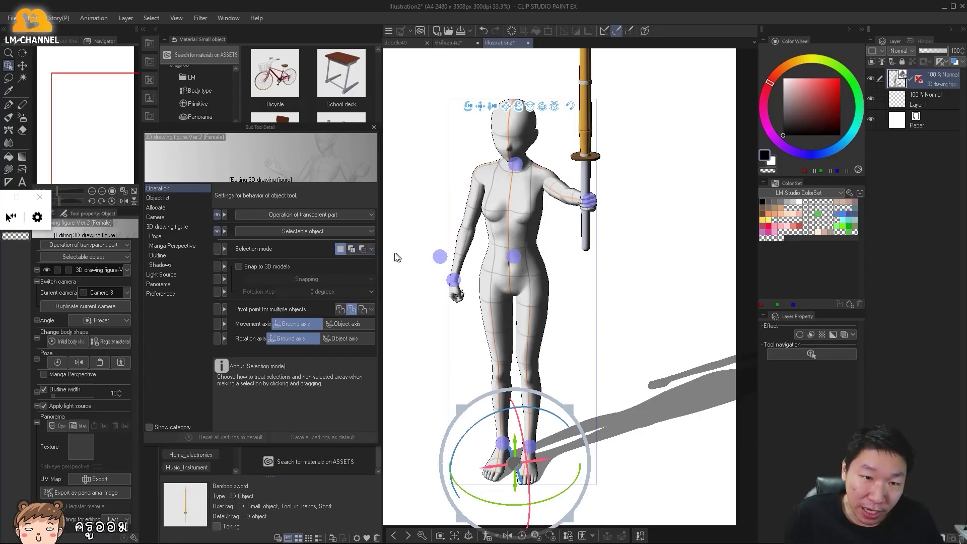
# Set the selection mode to add to selection and select the bamboo sword along with the figure, clearing and repeating the combined selection.
pyautogui.click(354, 249)
pyautogui.click(588, 151)
pyautogui.click(544, 194)
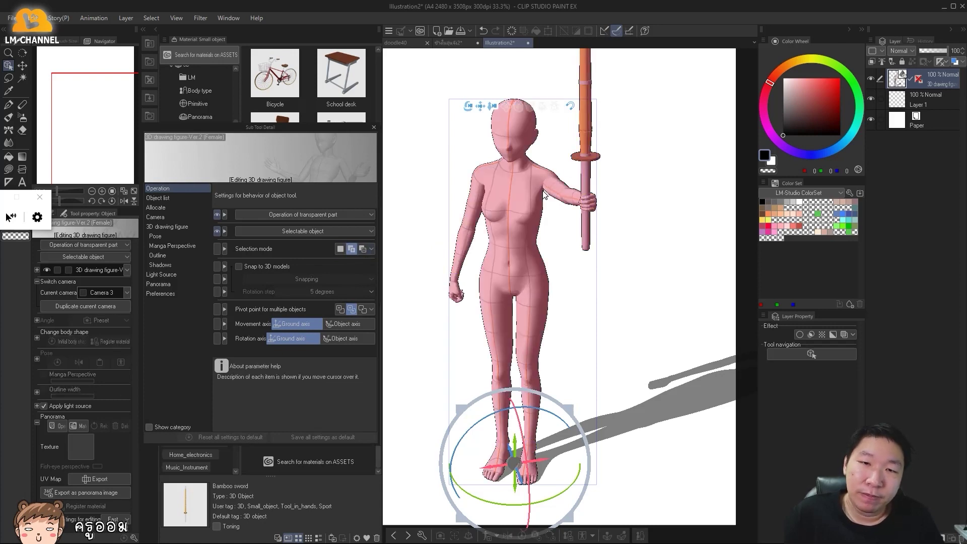
pyautogui.click(640, 162)
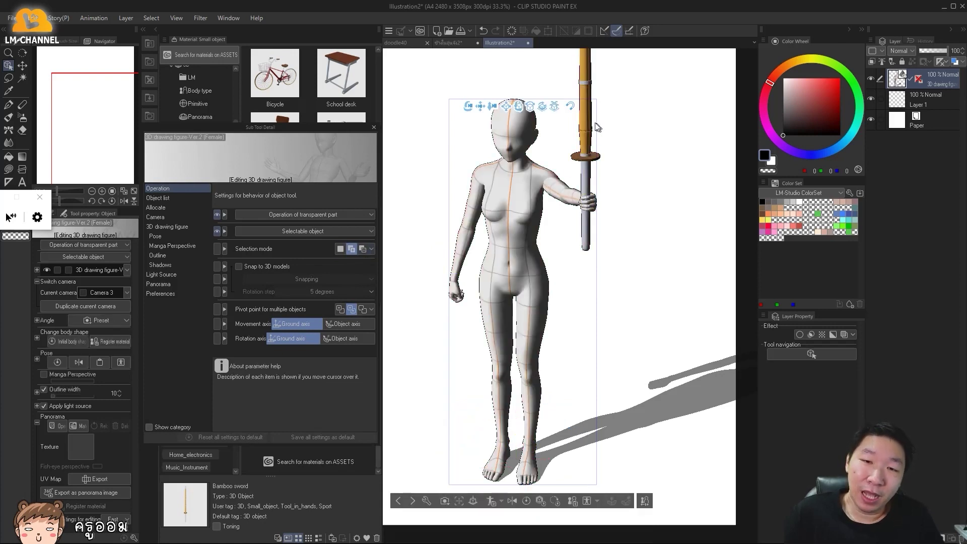
pyautogui.click(582, 130)
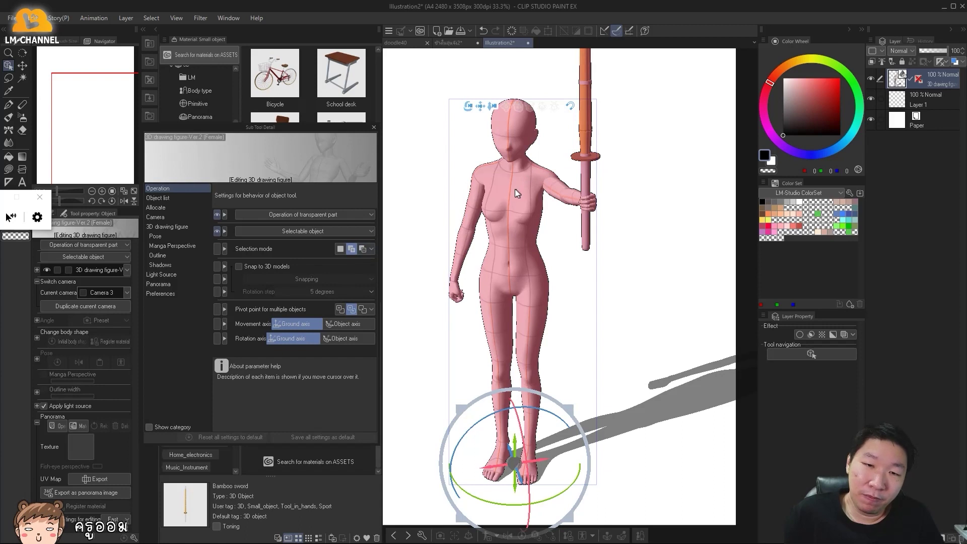
pyautogui.click(341, 249)
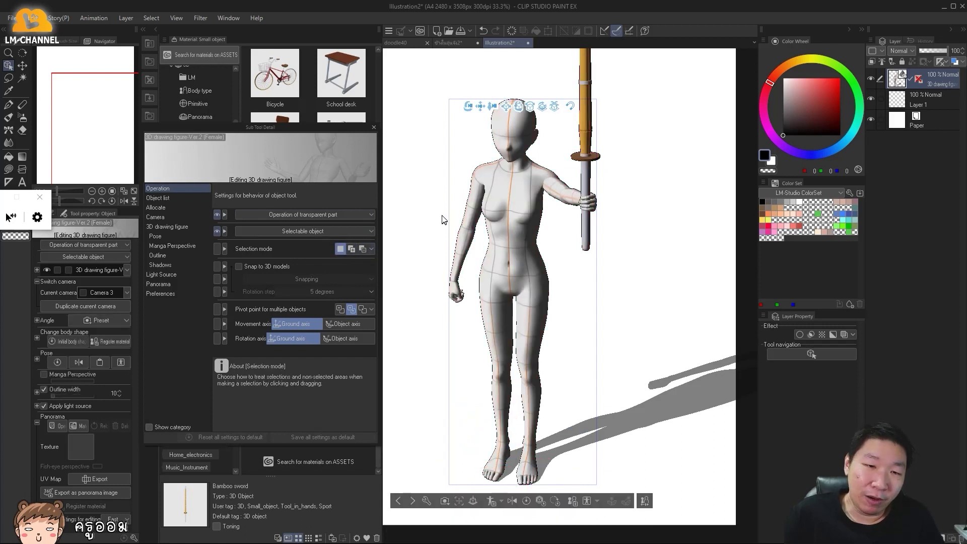
pyautogui.click(351, 251)
pyautogui.click(592, 123)
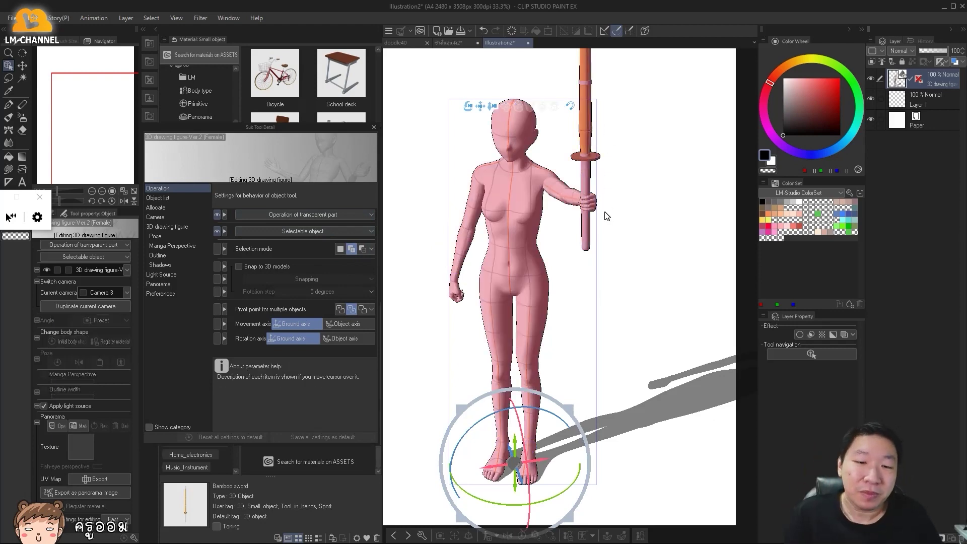
# Move the selected figure and bamboo sword together across the floor, and return the selection mode to single selection.
pyautogui.moveTo(559, 494); pyautogui.dragTo(557, 514)
pyautogui.moveTo(521, 438); pyautogui.dragTo(570, 416)
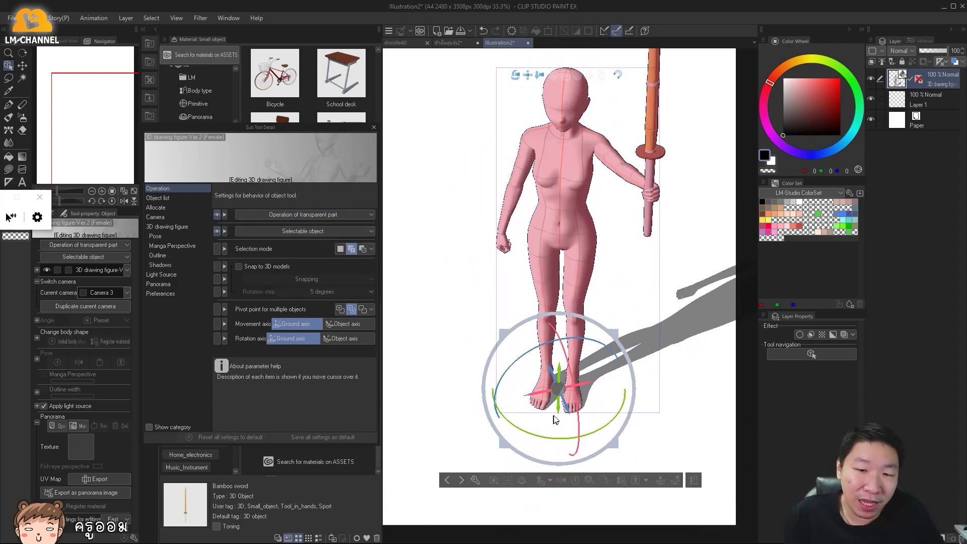
pyautogui.moveTo(558, 373); pyautogui.dragTo(713, 343)
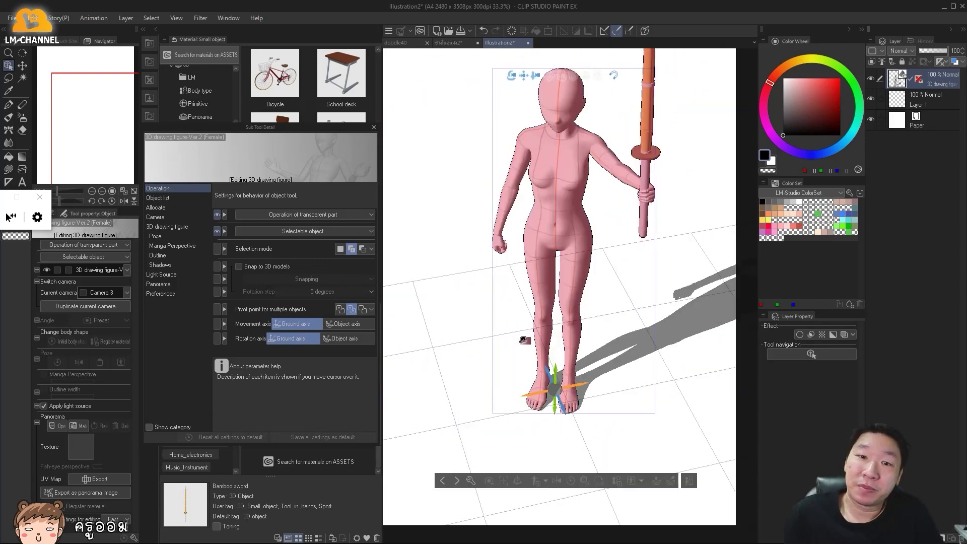
pyautogui.click(340, 249)
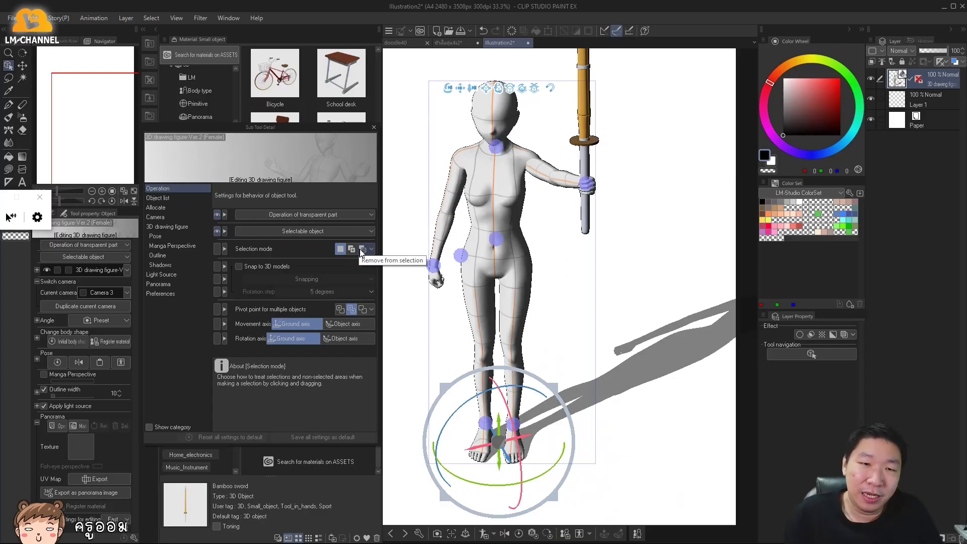
# Set the selection mode to add to selection, select the figure and bamboo sword together, and view the pair from a higher angle.
pyautogui.click(351, 248)
pyautogui.click(496, 174)
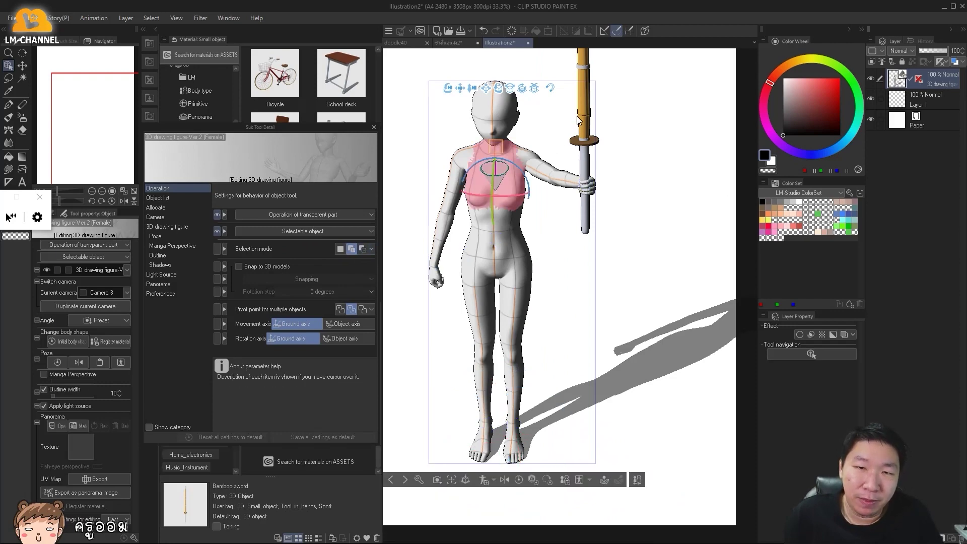
pyautogui.click(582, 123)
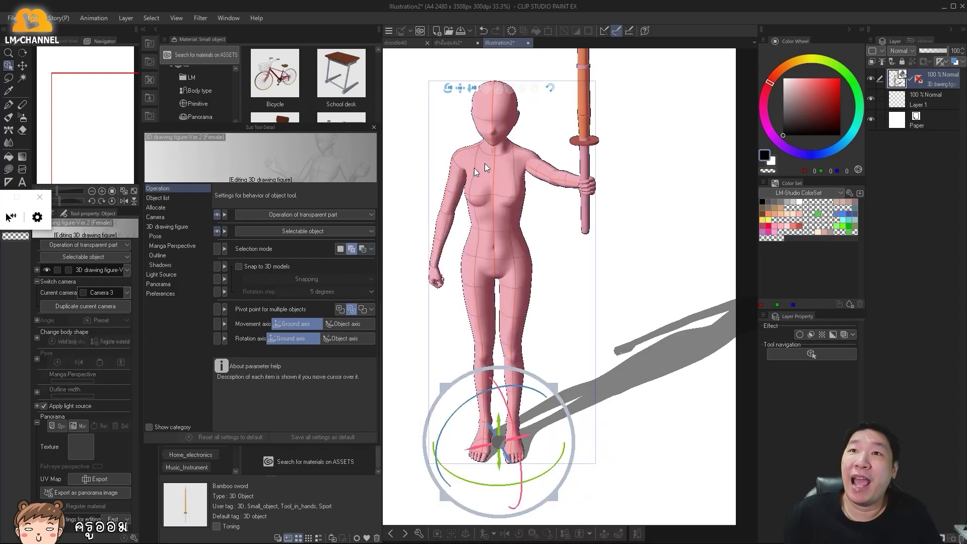
pyautogui.moveTo(612, 255); pyautogui.dragTo(612, 297)
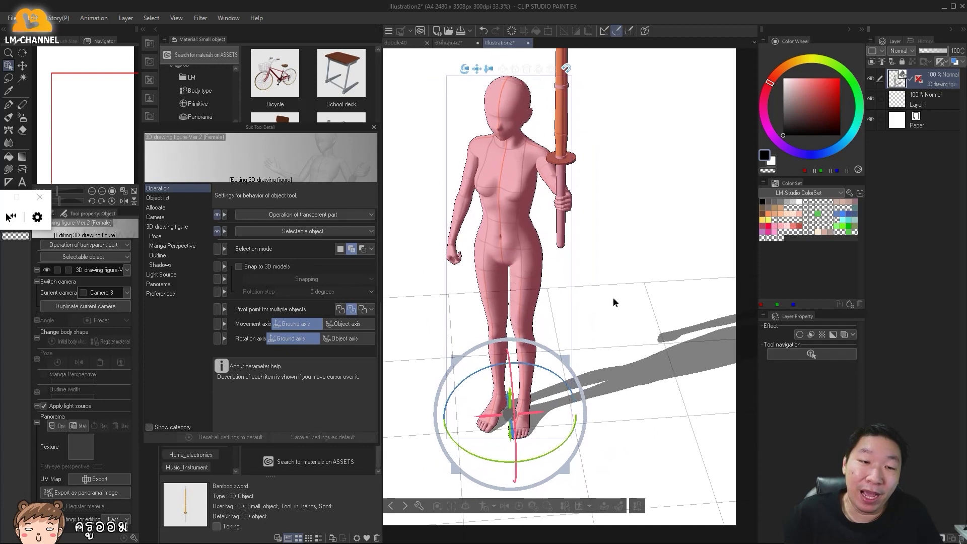
# Remove the bamboo sword from the combined selection with Remove from selection, restore single selection mode, and close the detailed settings.
pyautogui.click(362, 248)
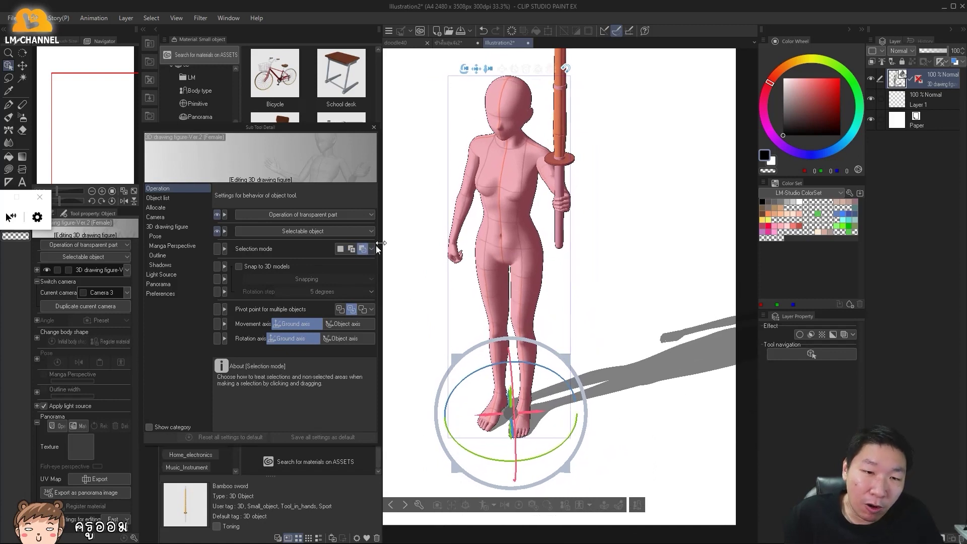
pyautogui.click(564, 138)
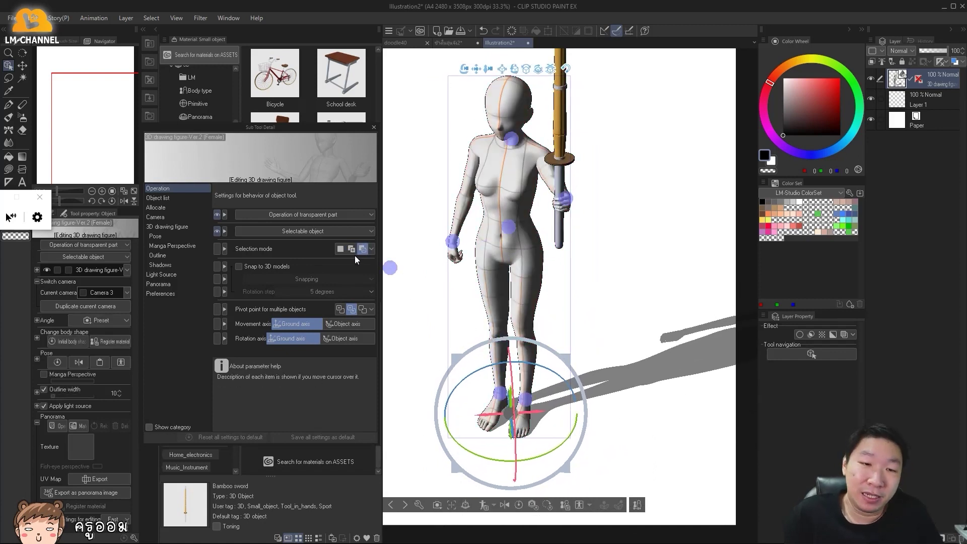
pyautogui.click(342, 249)
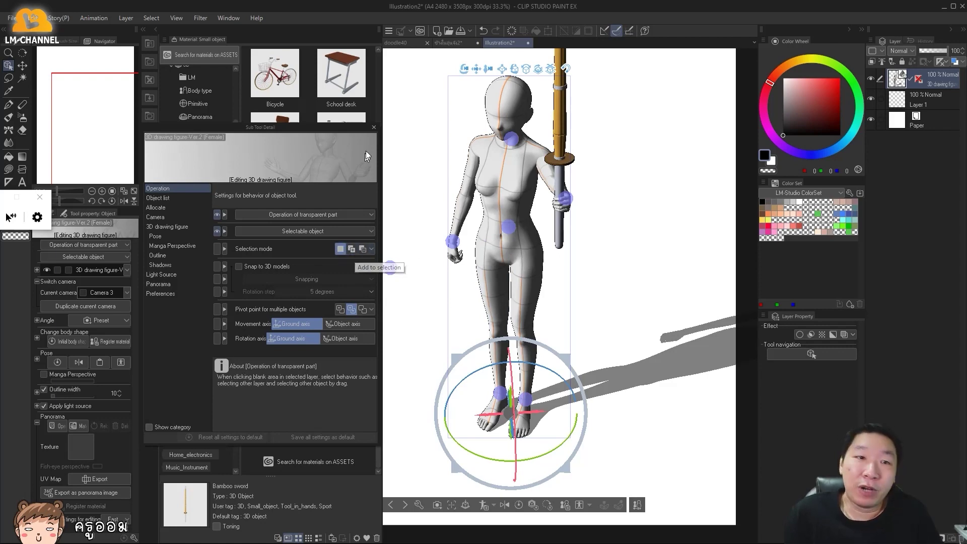
pyautogui.click(374, 127)
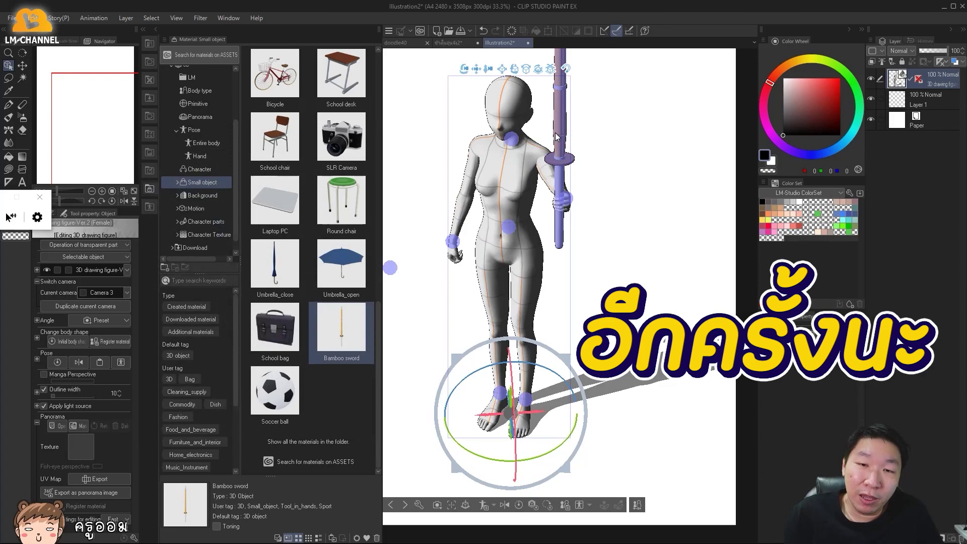
# Select the bamboo sword and the figure in turn, and view the figure's body shape settings before closing them.
pyautogui.click(559, 136)
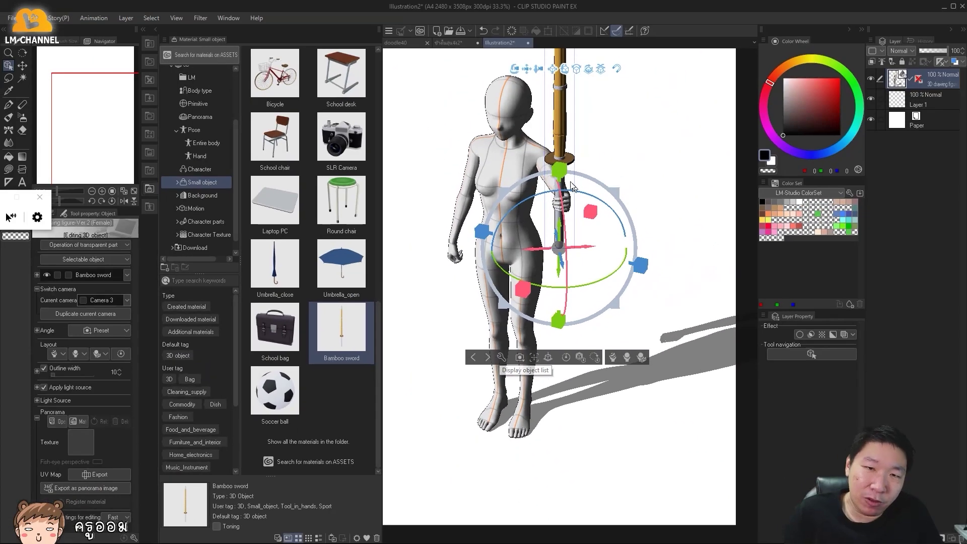
pyautogui.click(520, 60)
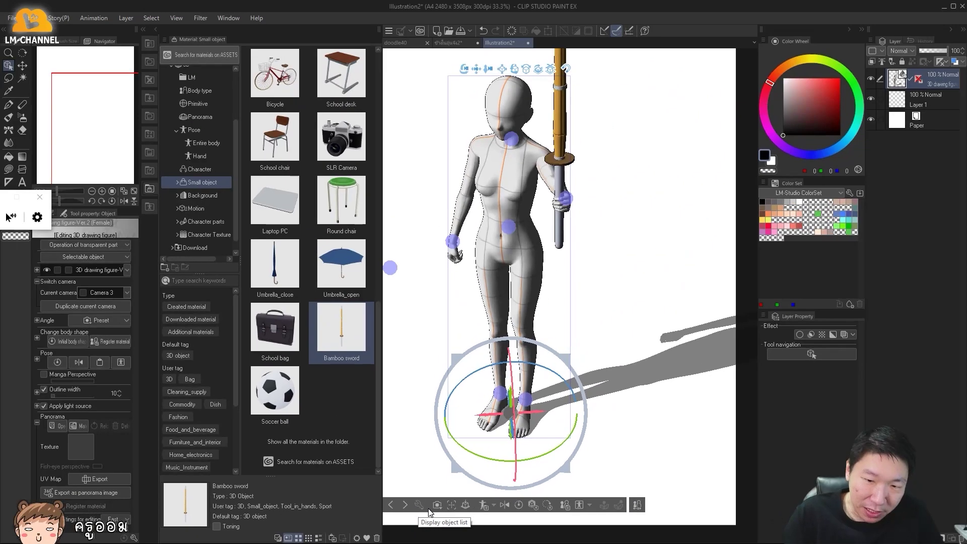
pyautogui.click(637, 506)
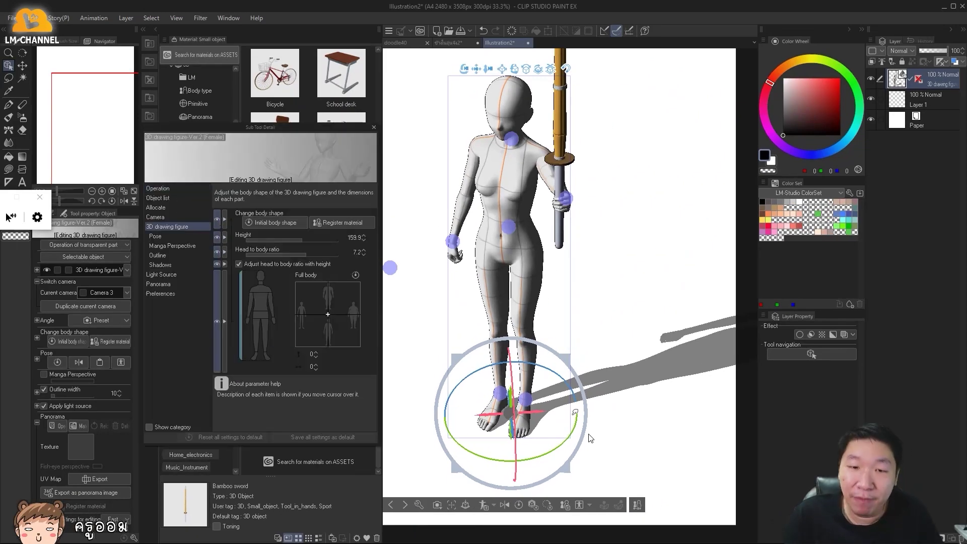
pyautogui.click(373, 128)
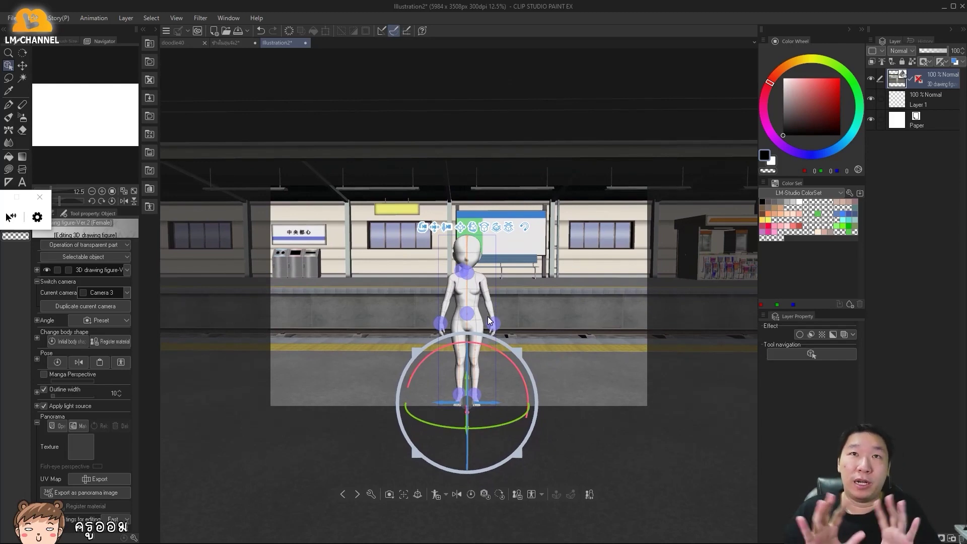
# Export the station platform scene as a panorama image from the figure's Panorama settings, and close the settings.
pyautogui.moveTo(603, 276)
pyautogui.mouseDown()
pyautogui.moveTo(453, 289)
pyautogui.moveTo(618, 285)
pyautogui.mouseUp()
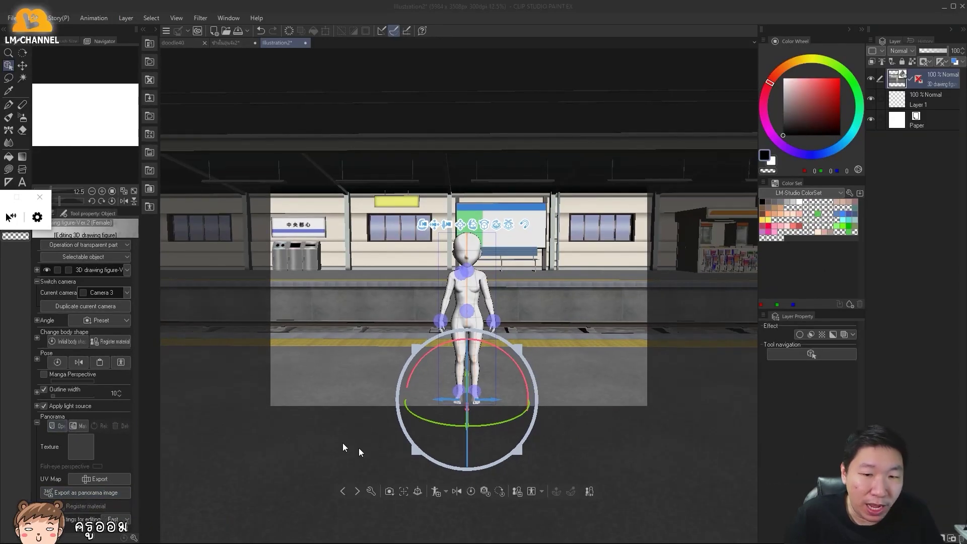
pyautogui.click(593, 491)
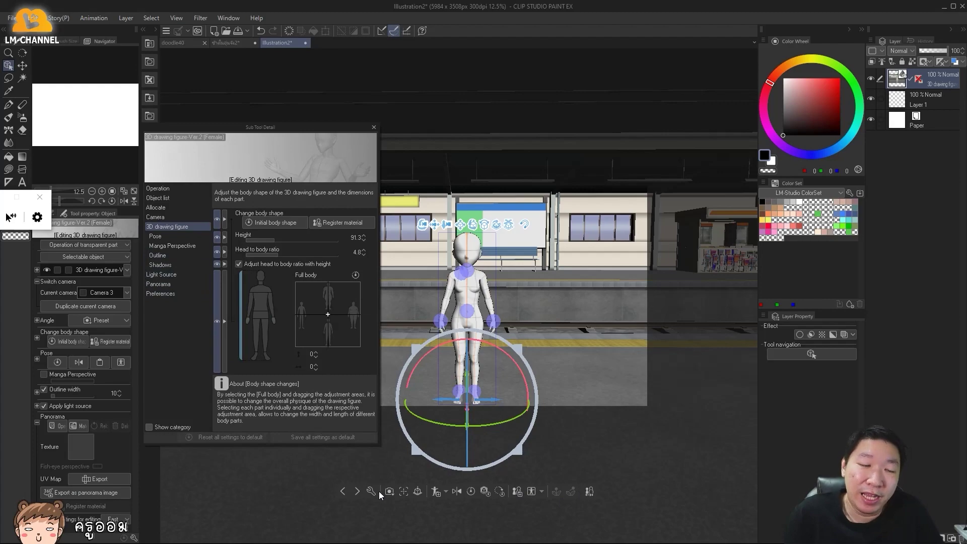
pyautogui.click(161, 285)
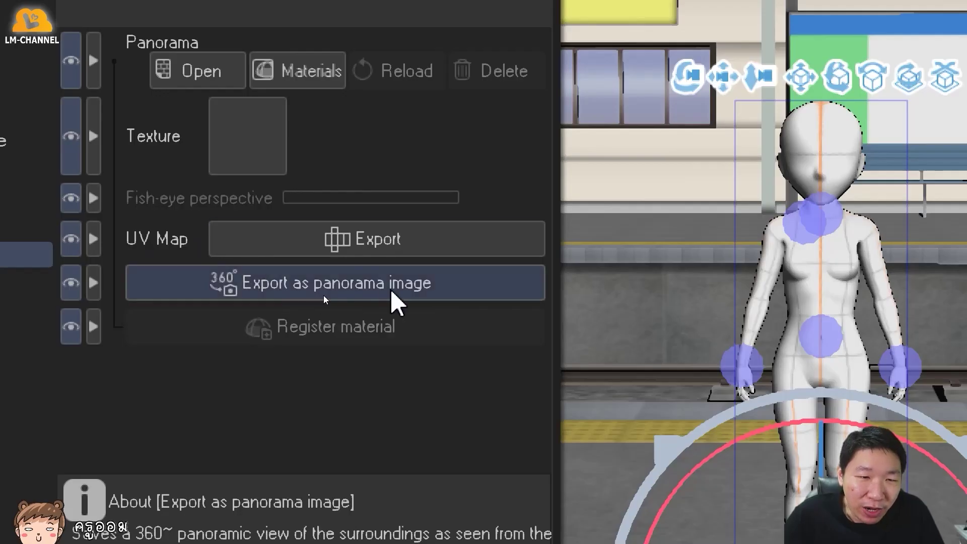
pyautogui.click(316, 292)
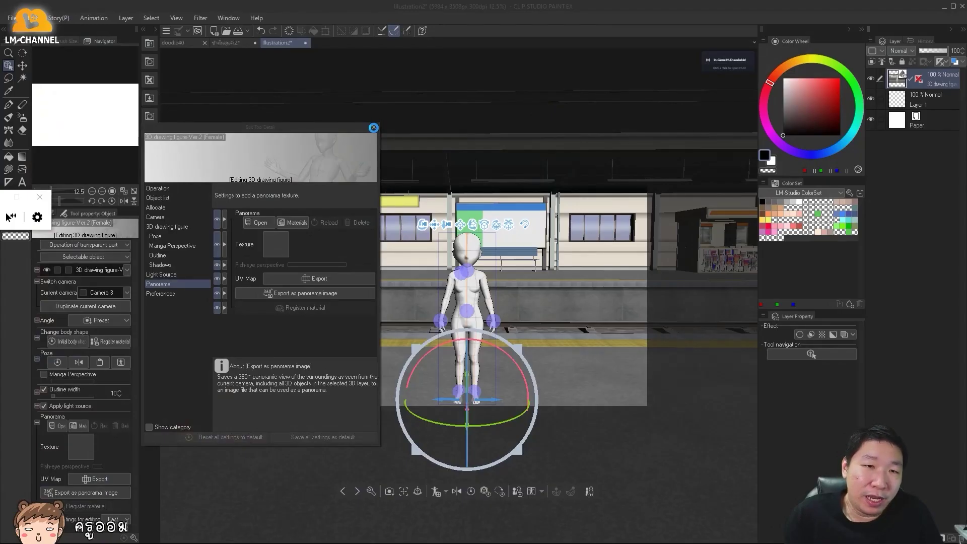
pyautogui.click(373, 127)
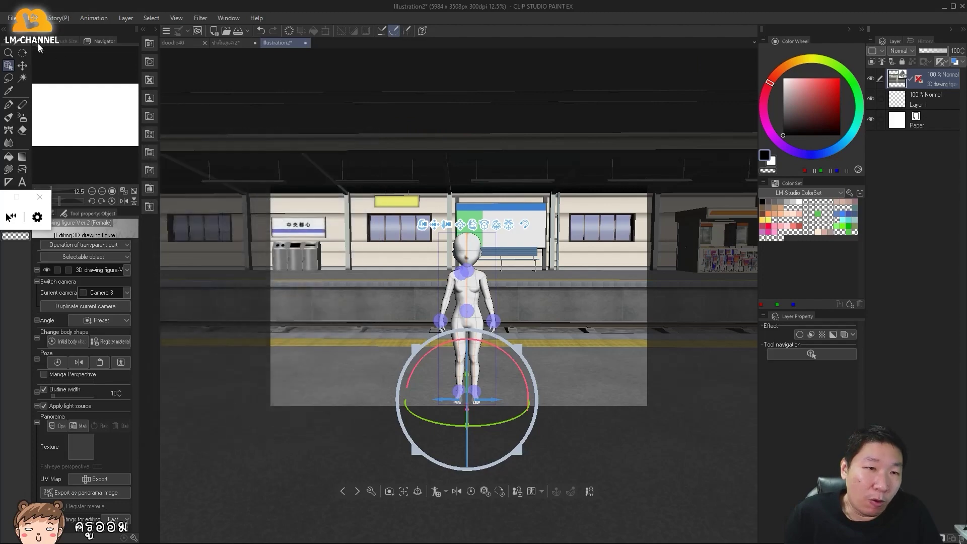
# Open the exported Panorama image2 file.
pyautogui.click(12, 19)
pyautogui.click(18, 56)
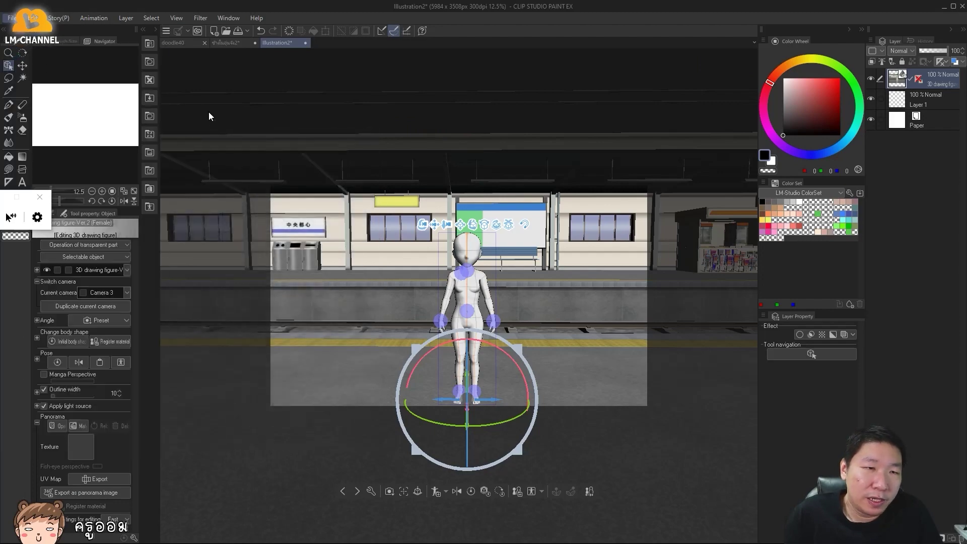
pyautogui.doubleClick(227, 177)
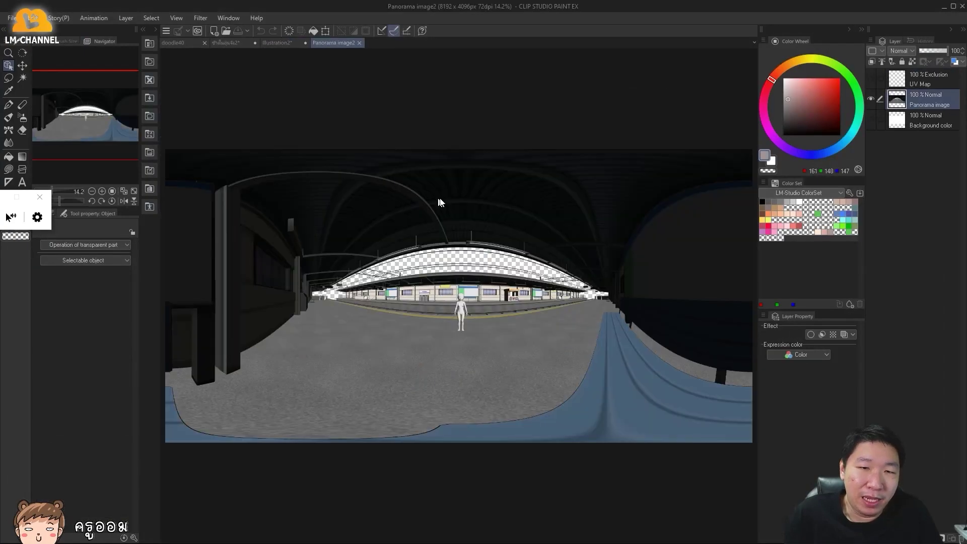
# Undo the shift of the panorama image layer and examine the station panorama both up close and in full.
pyautogui.moveTo(439, 202); pyautogui.dragTo(578, 217)
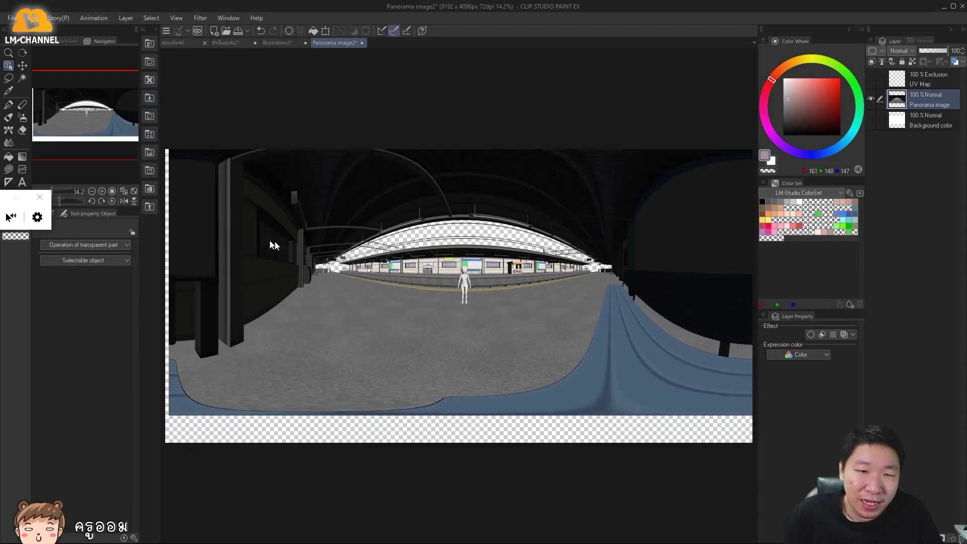
pyautogui.hotkey('ctrl', 'z')
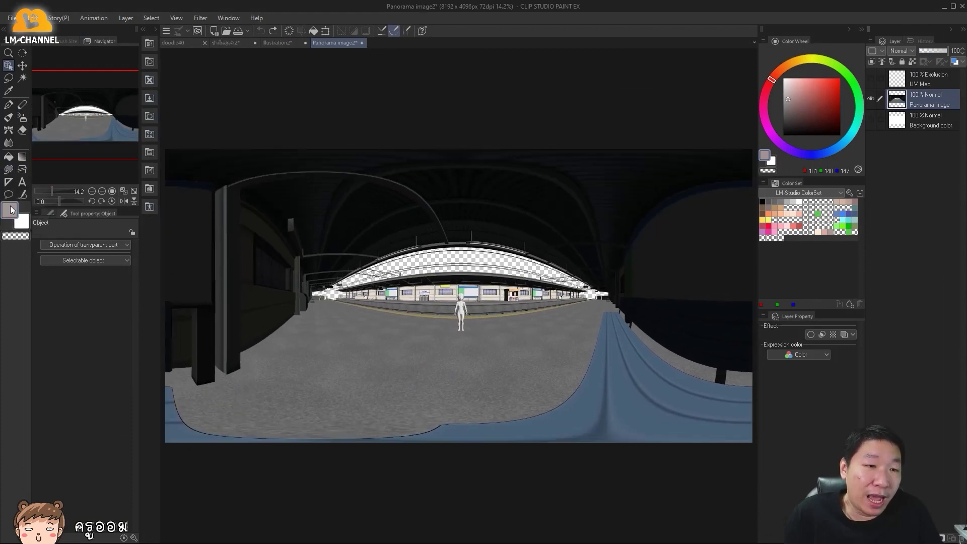
pyautogui.scroll(4, 452, 257)
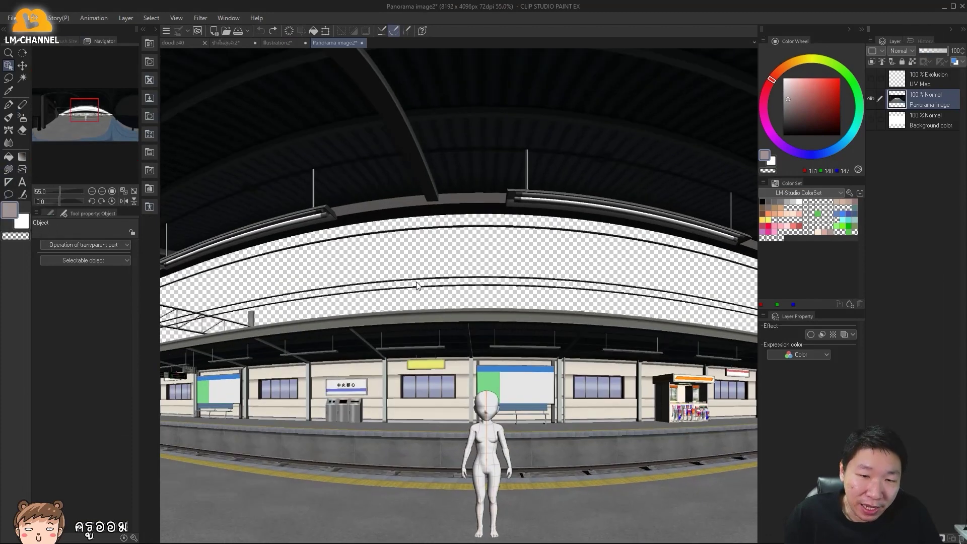
pyautogui.scroll(-4, 448, 279)
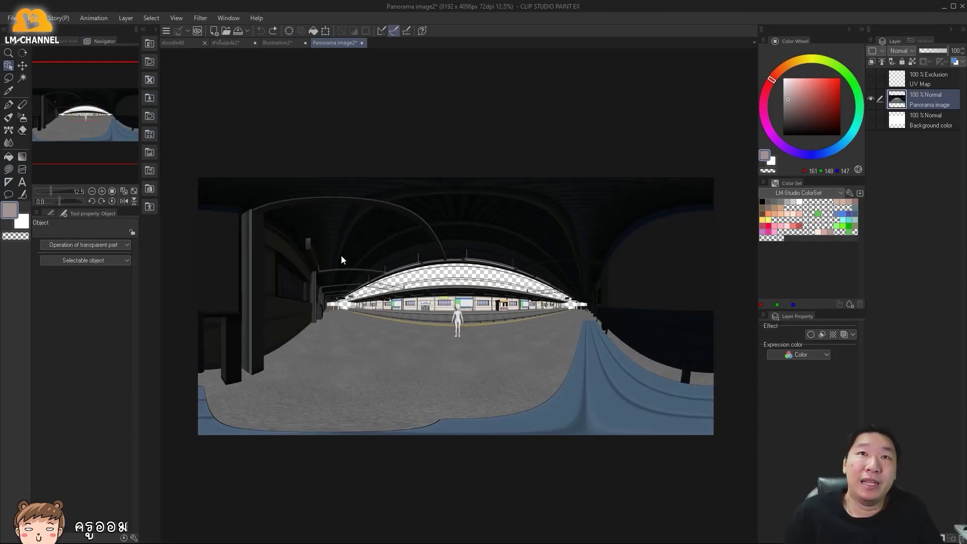
pyautogui.scroll(-2, 349, 249)
pyautogui.scroll(2, 350, 251)
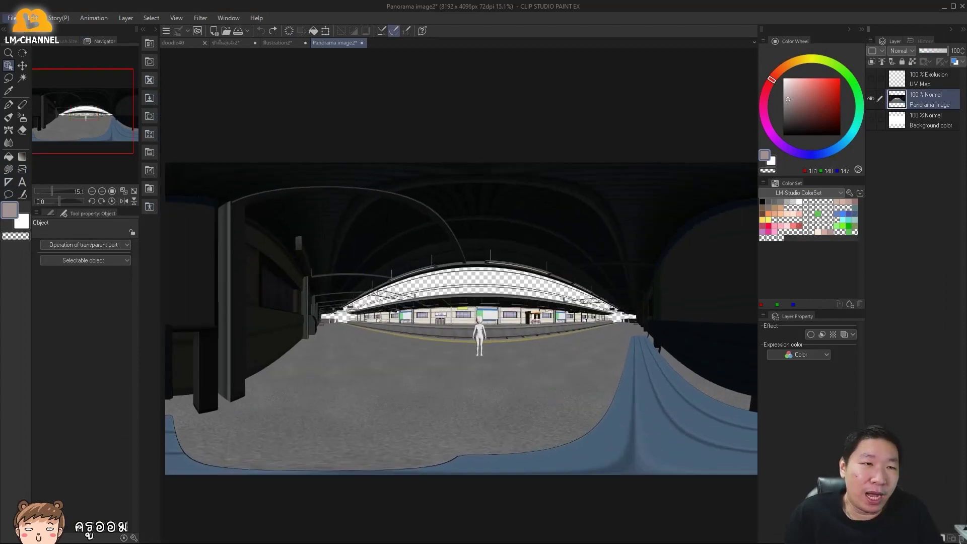
# Switch to the doodle40 illustration, show the Material palette, and display the 3D category with its subcategories collapsed.
pyautogui.click(181, 42)
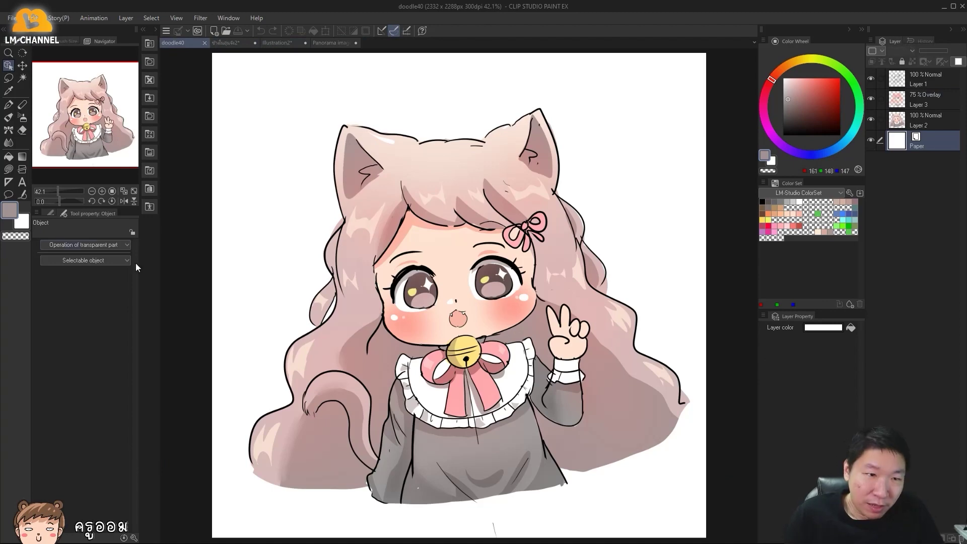
pyautogui.scroll(-1, 528, 276)
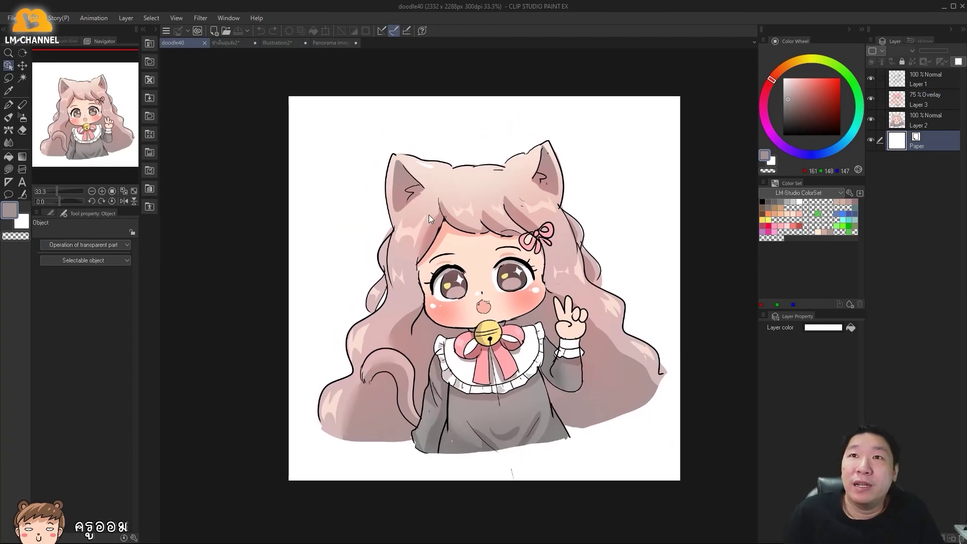
pyautogui.click(157, 31)
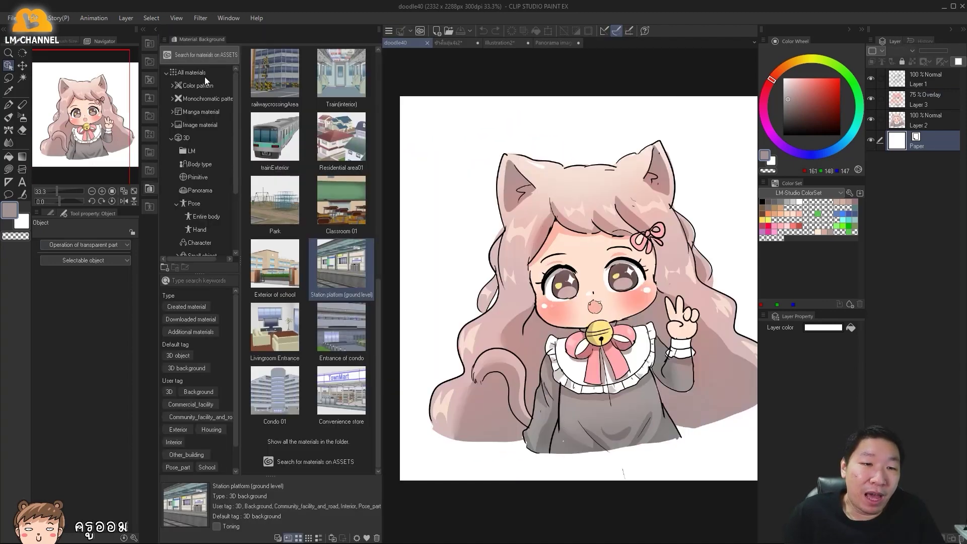
pyautogui.scroll(-2, 228, 191)
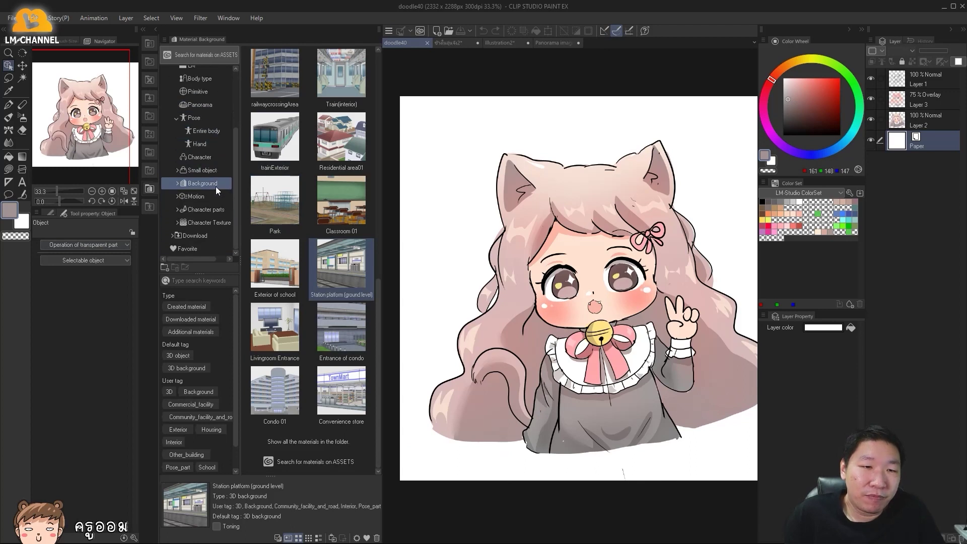
pyautogui.scroll(3, 197, 196)
pyautogui.click(172, 138)
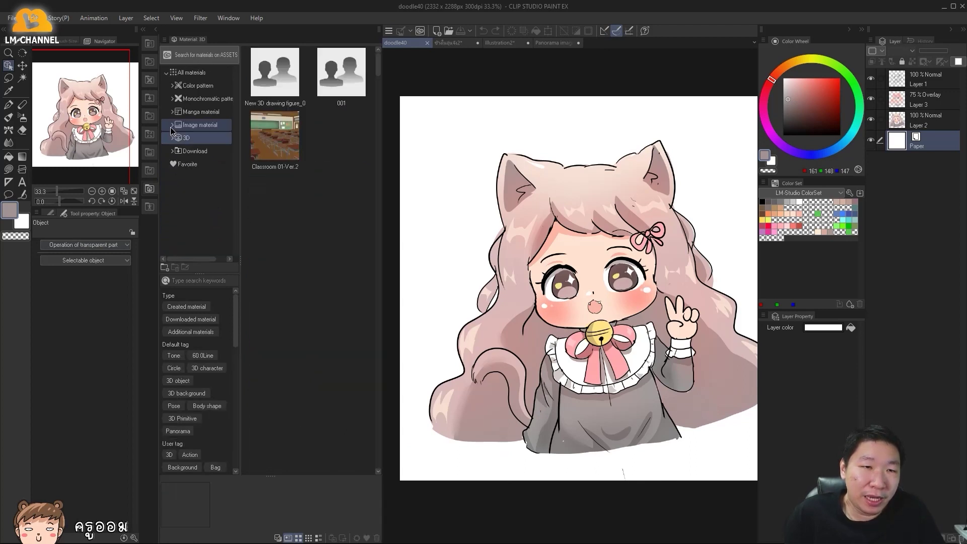
# View the sample panorama materials in the 3D category, including Forest, Park, Cafe and Night.
pyautogui.click(280, 198)
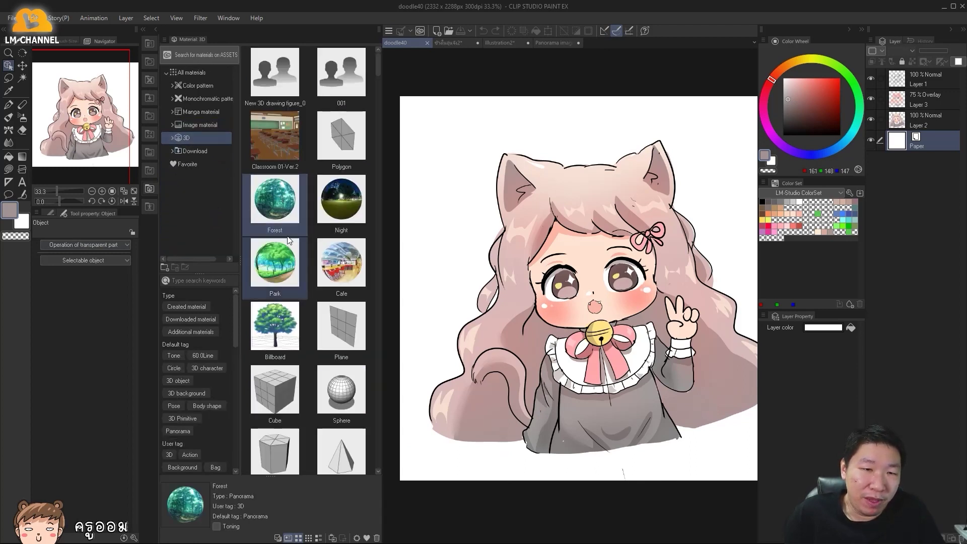
pyautogui.click(333, 205)
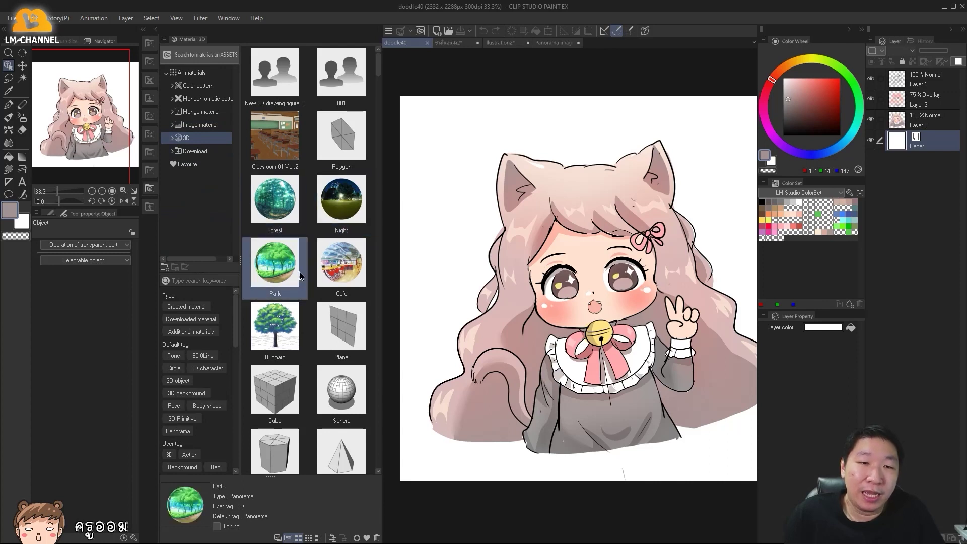
pyautogui.click(321, 264)
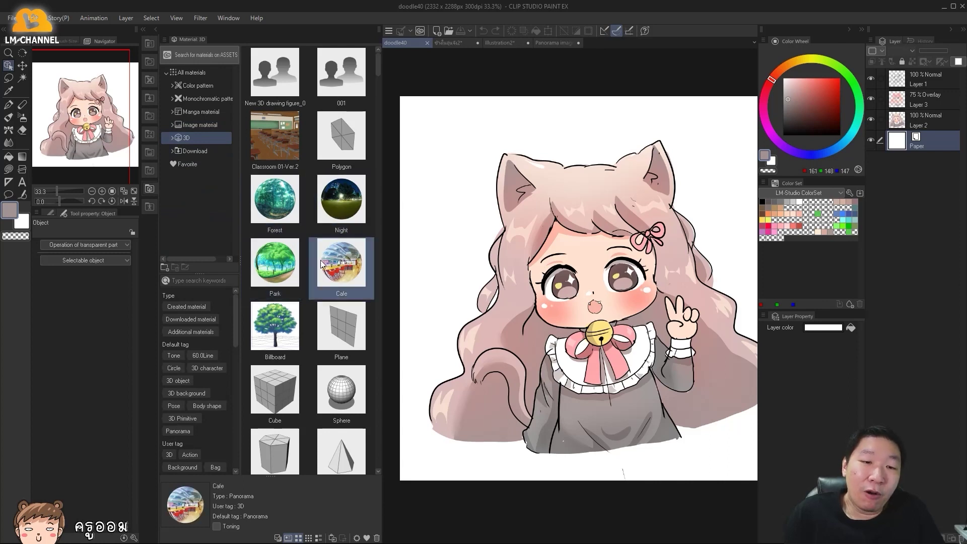
pyautogui.click(276, 210)
pyautogui.click(326, 213)
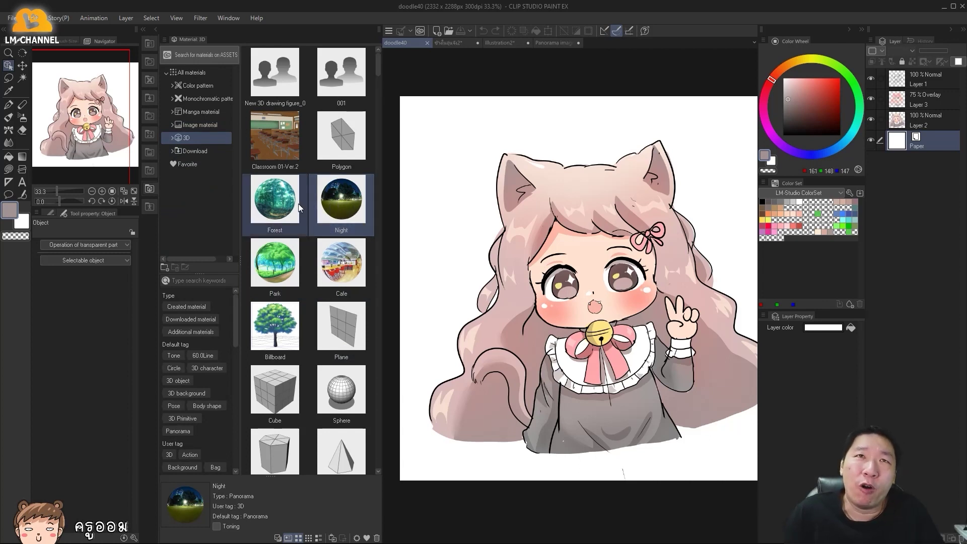
# View the Image material category, return to the 3D category, and expand its subcategories.
pyautogui.click(197, 127)
pyautogui.click(193, 137)
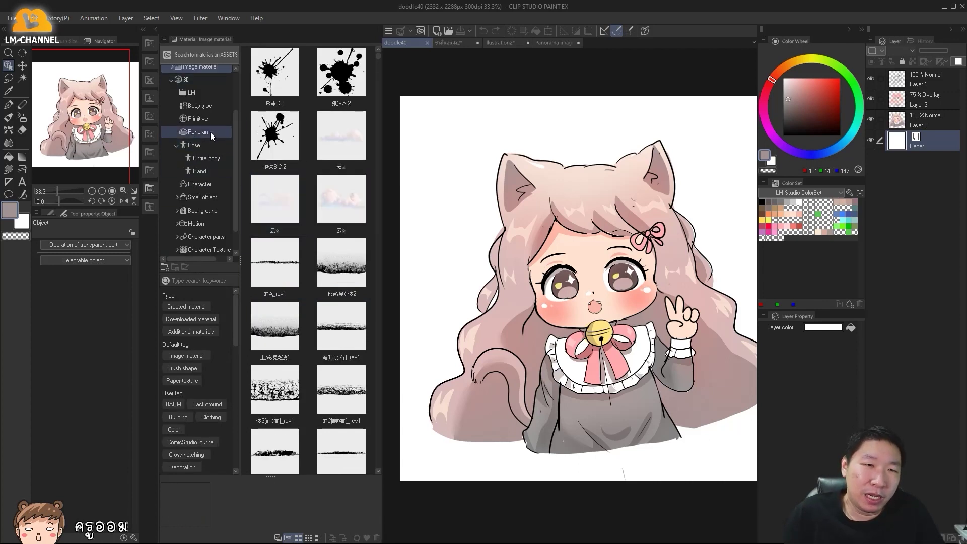
pyautogui.scroll(1, 201, 131)
pyautogui.click(173, 126)
pyautogui.click(171, 116)
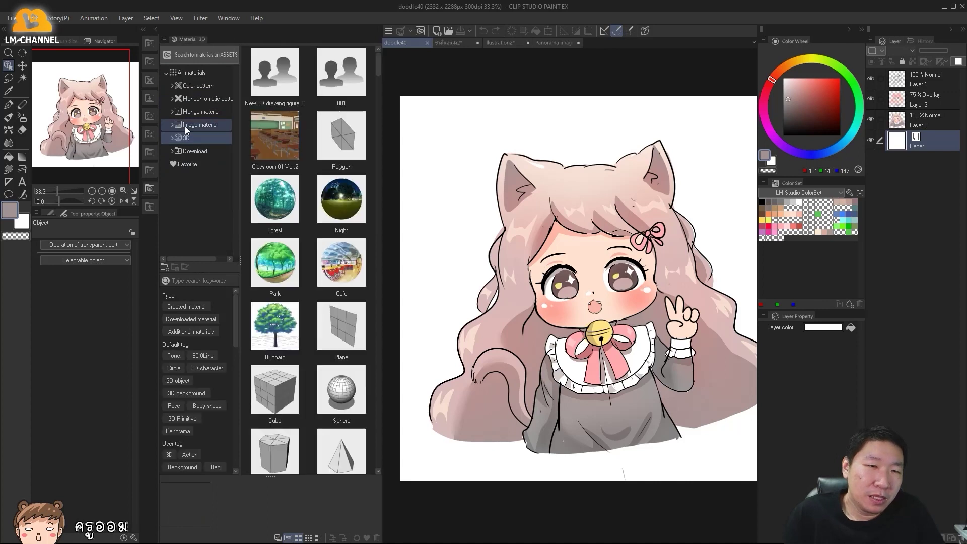
pyautogui.click(173, 137)
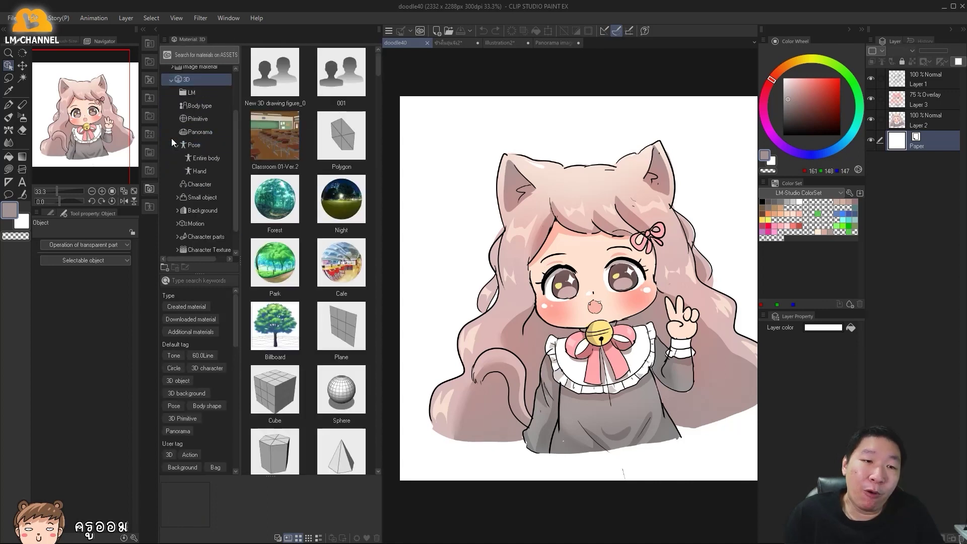
# Collapse the Pose subcategory and display the Panorama subcategory of the 3D materials.
pyautogui.scroll(-1, 179, 142)
pyautogui.click(173, 181)
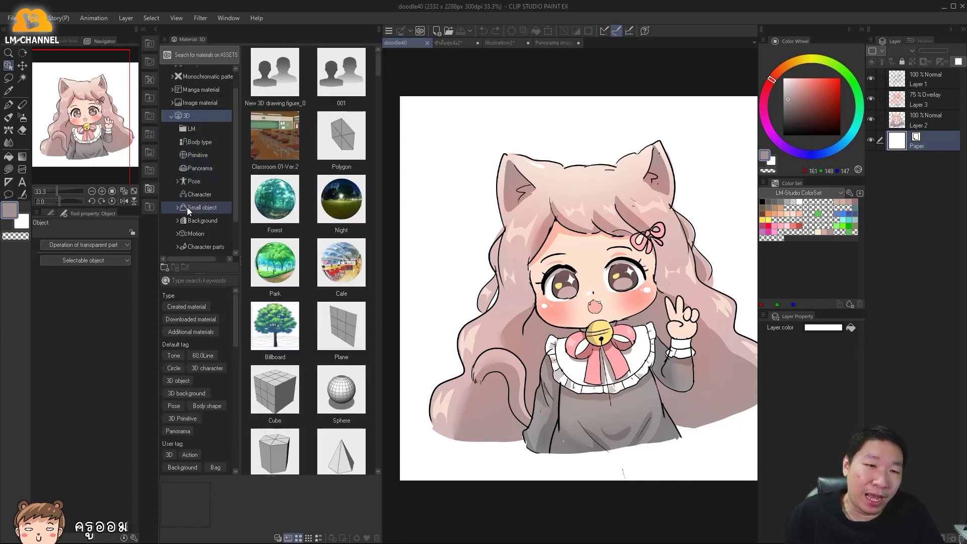
pyautogui.scroll(-1, 207, 222)
pyautogui.click(200, 132)
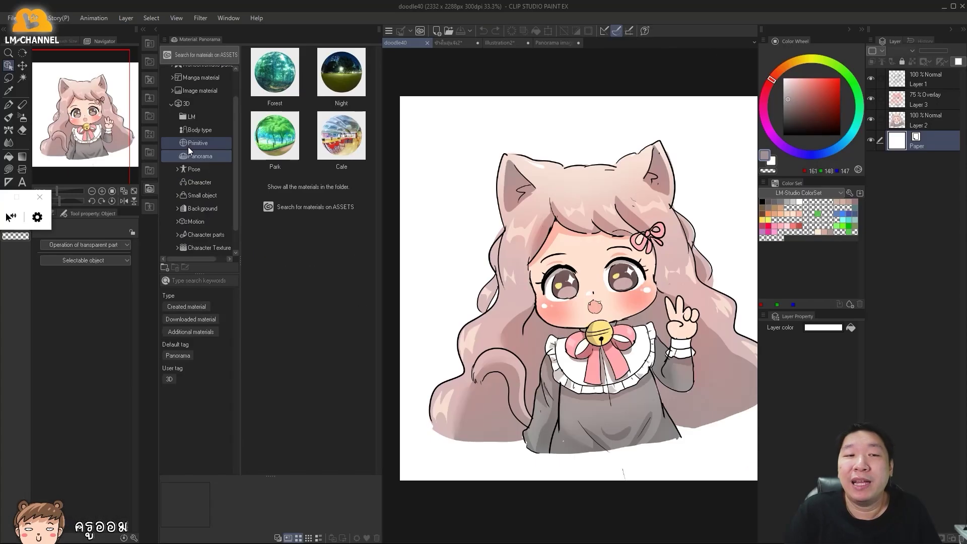
# Place the Cafe panorama material on the doodle40 canvas as a background behind the character.
pyautogui.click(279, 90)
pyautogui.click(365, 90)
pyautogui.moveTo(340, 145); pyautogui.dragTo(667, 154)
# Rotate the Cafe panorama until the pink windows and potted plant are behind the character, and collapse the Material palette.
pyautogui.moveTo(675, 219)
pyautogui.mouseDown()
pyautogui.moveTo(594, 232)
pyautogui.moveTo(668, 246)
pyautogui.moveTo(635, 236)
pyautogui.mouseUp()
pyautogui.click(155, 29)
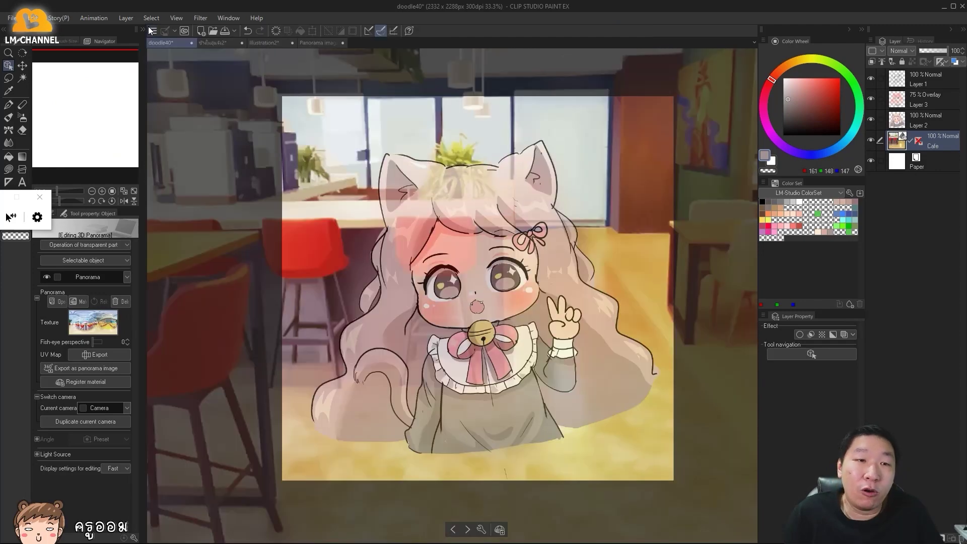
pyautogui.click(142, 29)
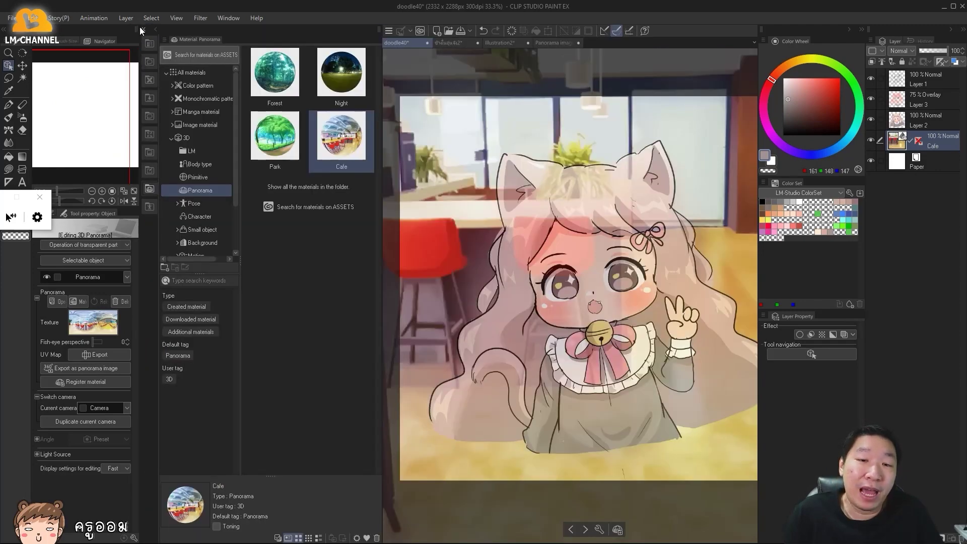
pyautogui.click(142, 29)
pyautogui.moveTo(499, 177)
pyautogui.mouseDown()
pyautogui.moveTo(561, 241)
pyautogui.moveTo(491, 149)
pyautogui.moveTo(321, 140)
pyautogui.moveTo(217, 156)
pyautogui.moveTo(327, 191)
pyautogui.moveTo(469, 173)
pyautogui.mouseUp()
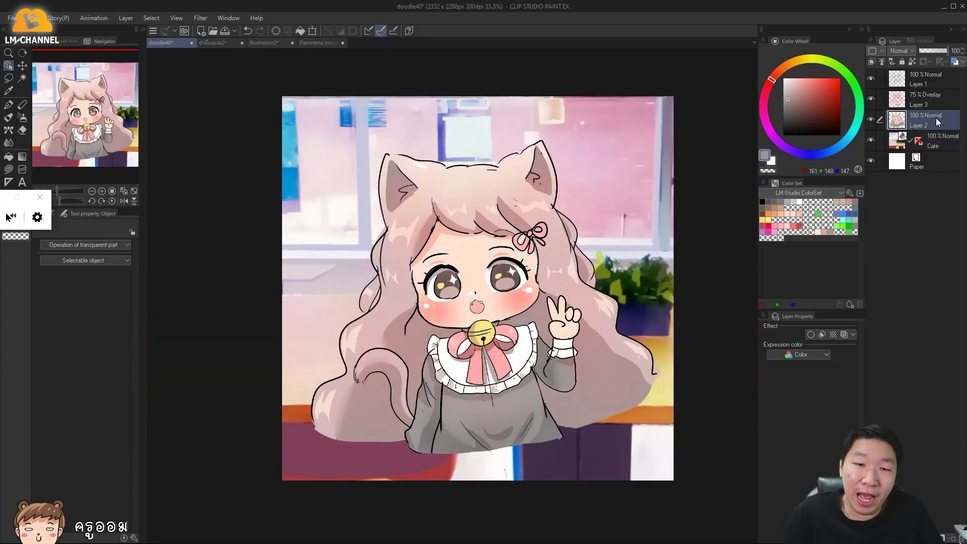
# Select Layer 1, Layer 3 and Layer 2 together and enlarge the character so it fills the canvas.
pyautogui.click(939, 121)
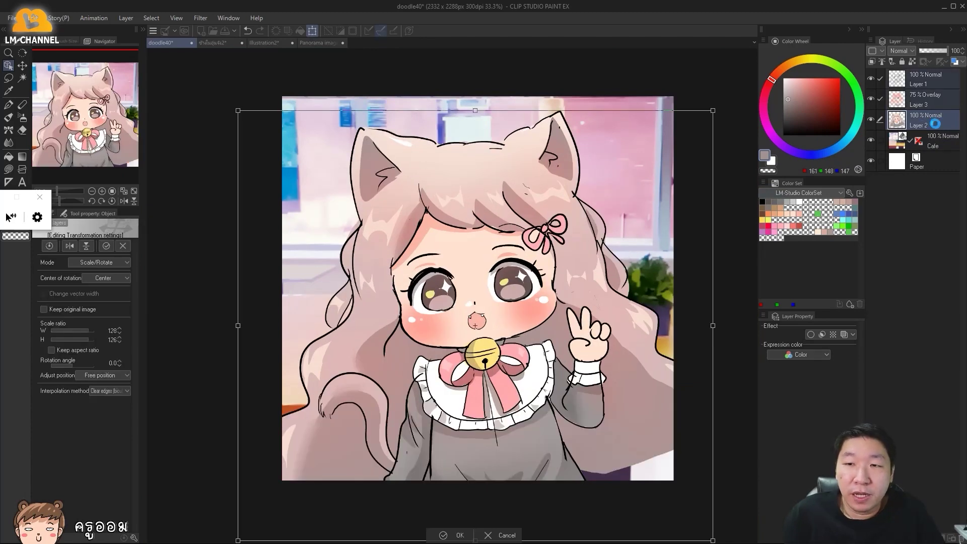
pyautogui.press('Return')
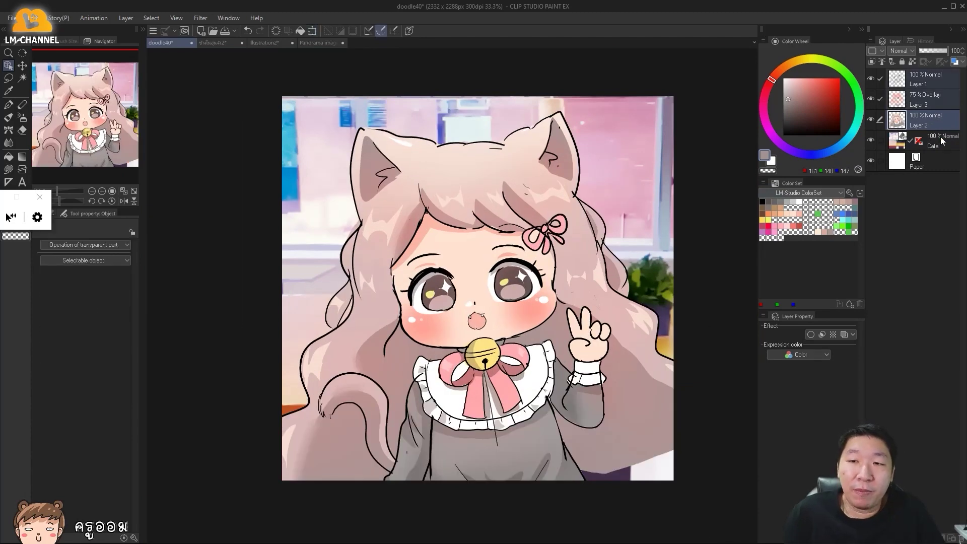
# Widen the tool property area and set the Cafe panorama's fish-eye perspective to 65.
pyautogui.click(940, 137)
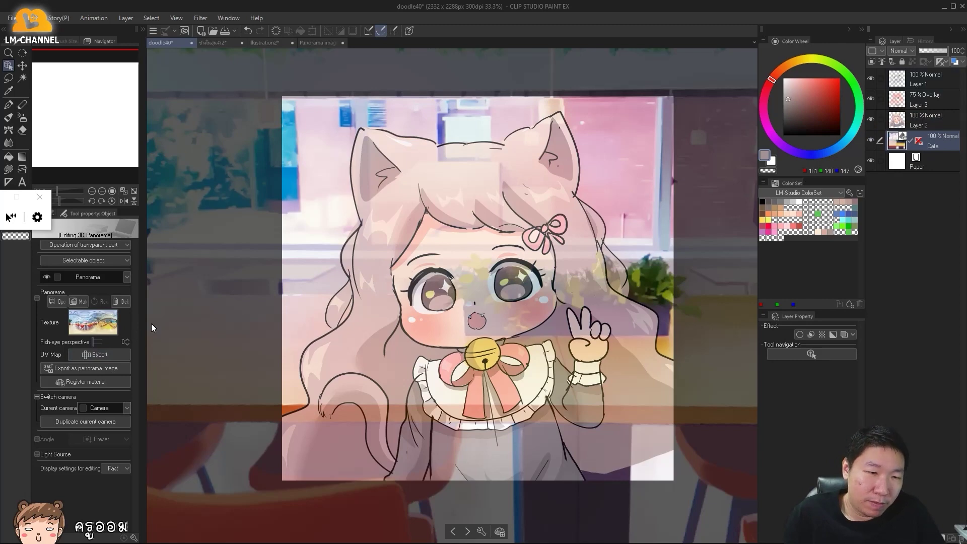
pyautogui.moveTo(140, 318); pyautogui.dragTo(209, 317)
pyautogui.moveTo(107, 340)
pyautogui.mouseDown()
pyautogui.moveTo(127, 338)
pyautogui.moveTo(118, 333)
pyautogui.mouseUp()
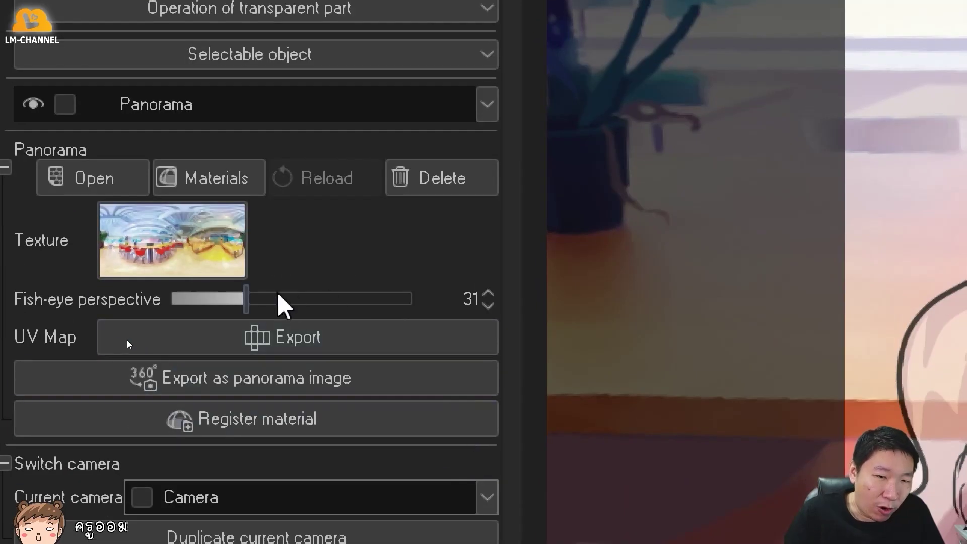
pyautogui.moveTo(217, 377); pyautogui.dragTo(226, 376)
pyautogui.moveTo(260, 298); pyautogui.dragTo(292, 301)
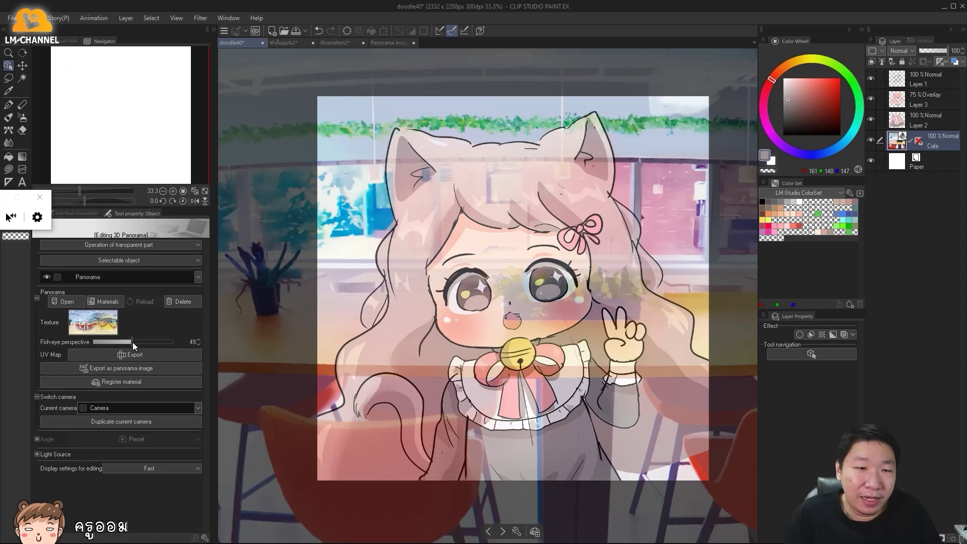
# Show the Cafe layer's perspective ruler, open the ruler display range options, and hide the ruler again.
pyautogui.click(914, 141)
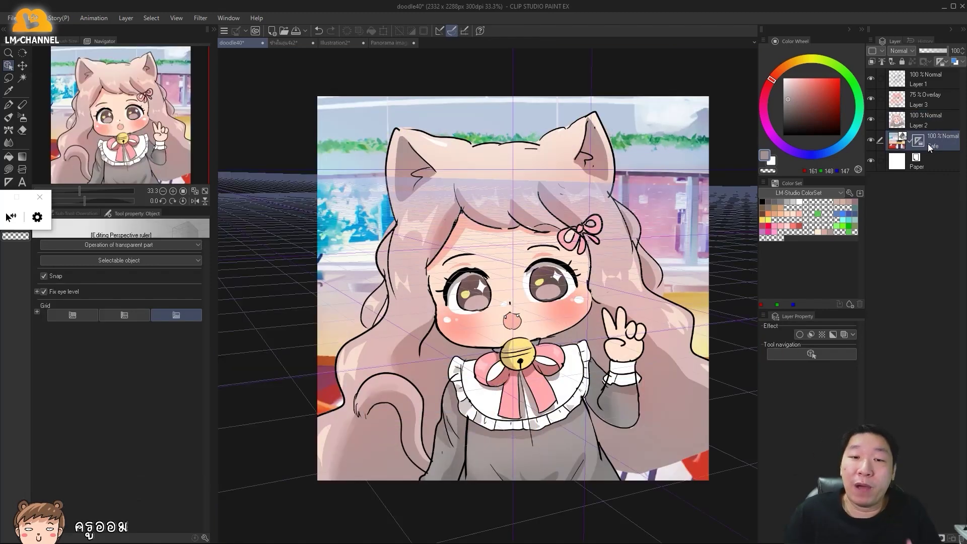
pyautogui.click(942, 62)
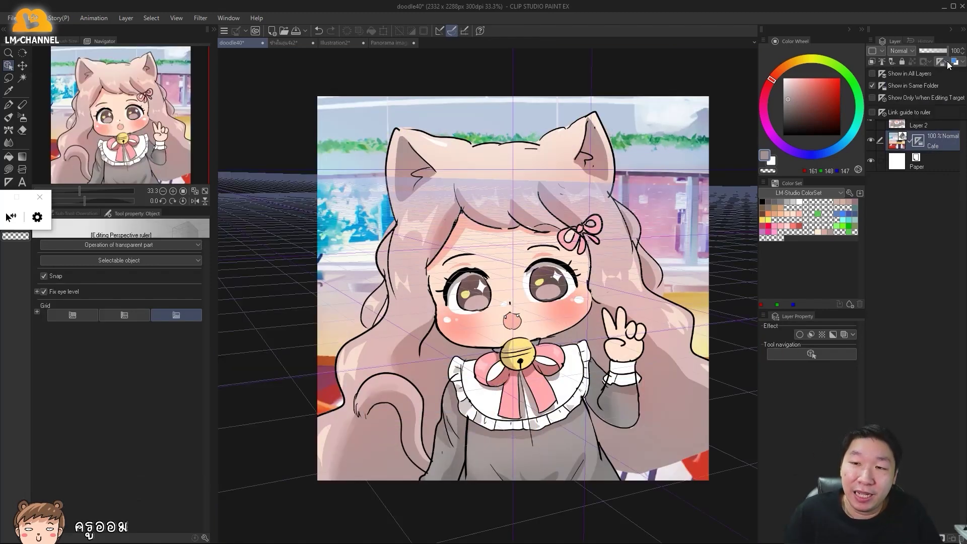
pyautogui.click(880, 84)
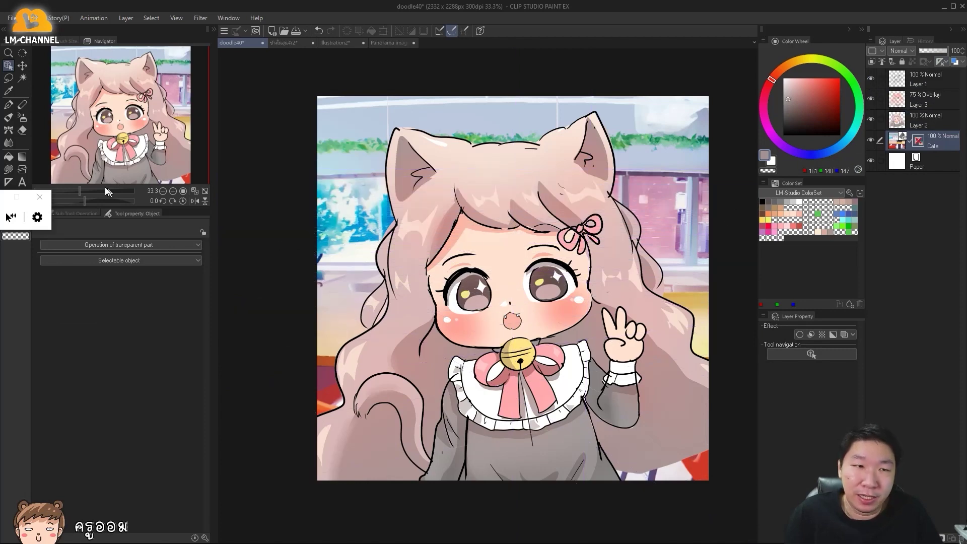
pyautogui.click(934, 119)
pyautogui.click(938, 145)
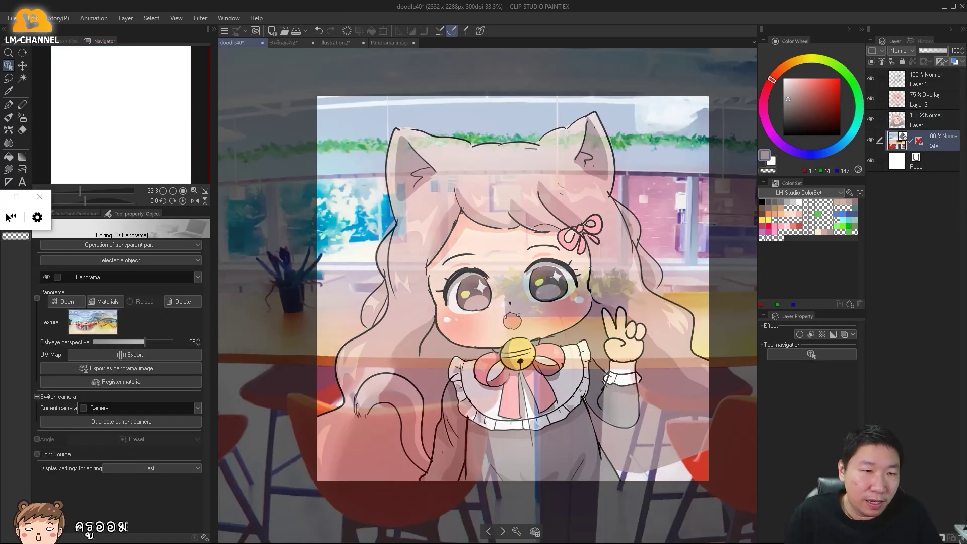
# Replace the Cafe layer's panorama texture with the train station panorama file and rotate the view along the platform.
pyautogui.click(67, 302)
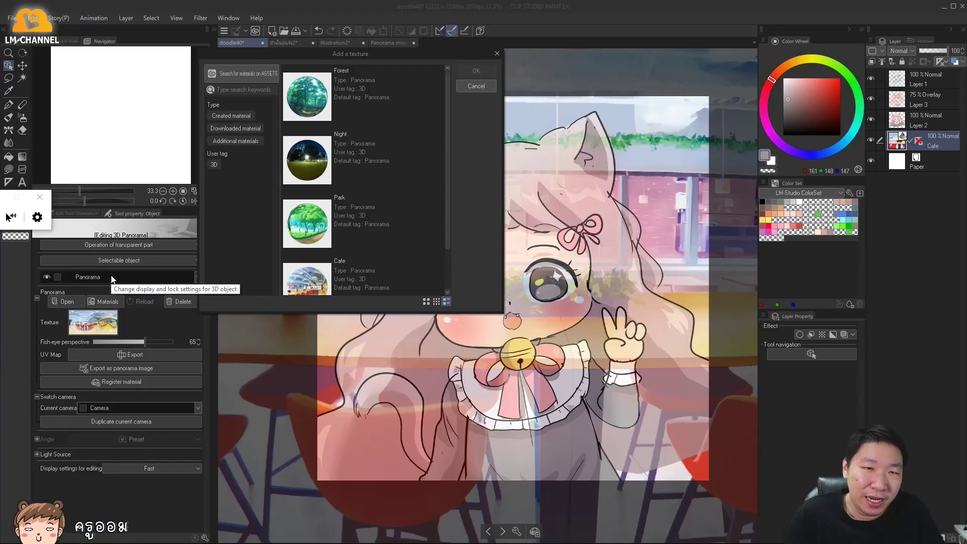
pyautogui.click(474, 87)
pyautogui.click(65, 301)
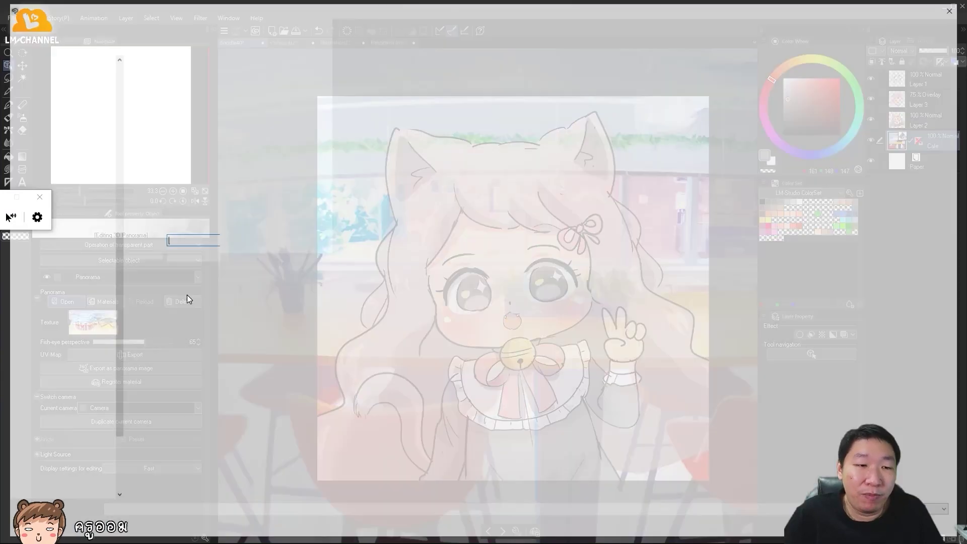
pyautogui.click(194, 179)
pyautogui.press('Return')
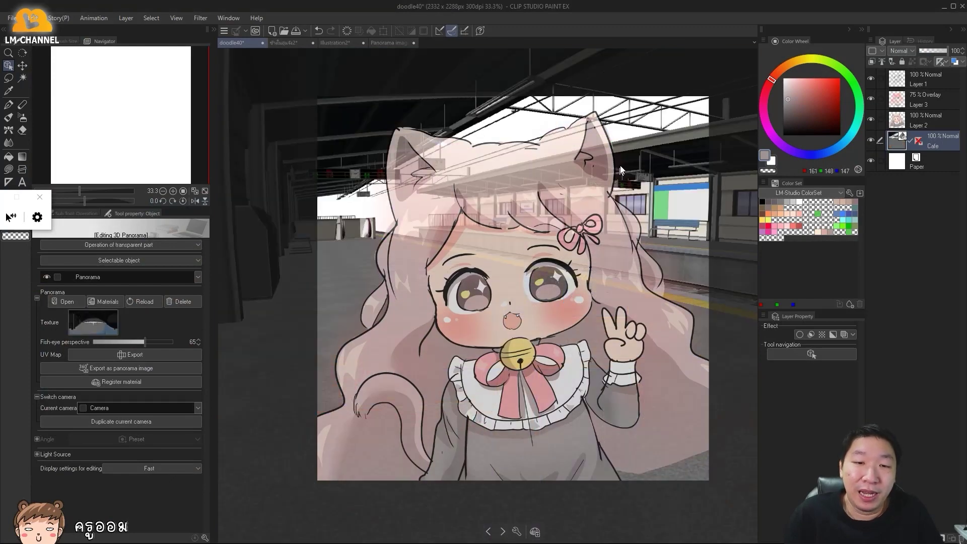
pyautogui.moveTo(655, 162)
pyautogui.mouseDown()
pyautogui.moveTo(553, 162)
pyautogui.moveTo(512, 180)
pyautogui.moveTo(140, 176)
pyautogui.moveTo(216, 138)
pyautogui.moveTo(502, 123)
pyautogui.moveTo(821, 138)
pyautogui.moveTo(785, 166)
pyautogui.mouseUp()
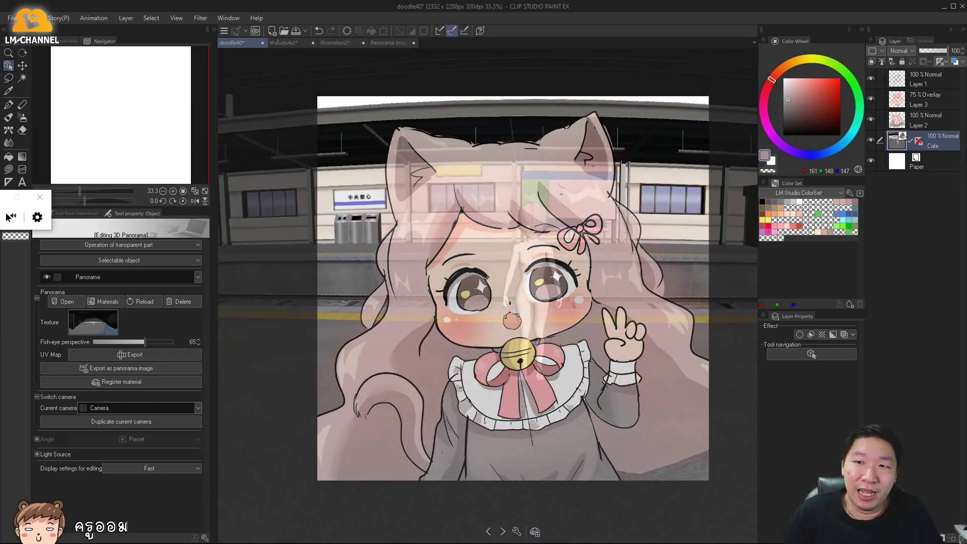
pyautogui.click(924, 125)
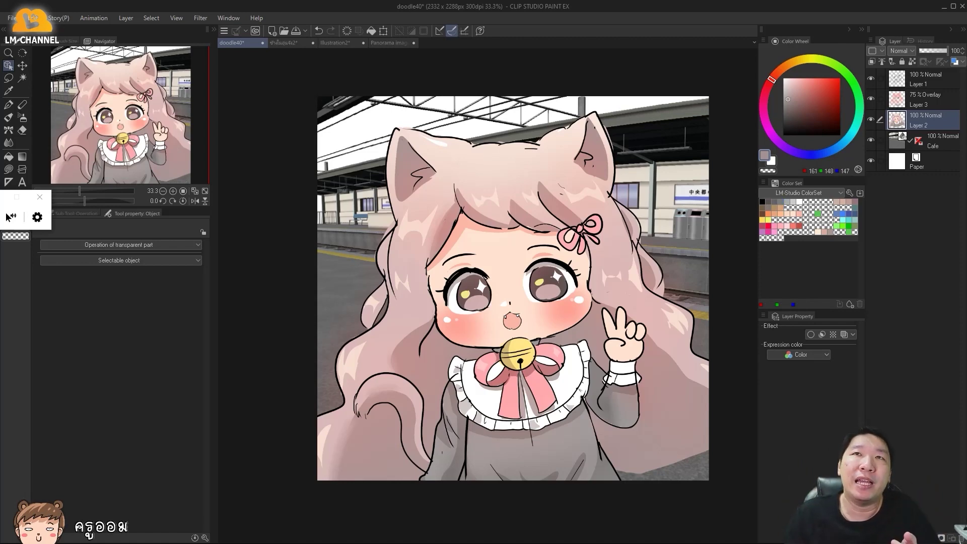
# Switch to the web browser and view Sketchfab's free 3D models page and the page before it.
pyautogui.hotkey('alt', 'Tab')
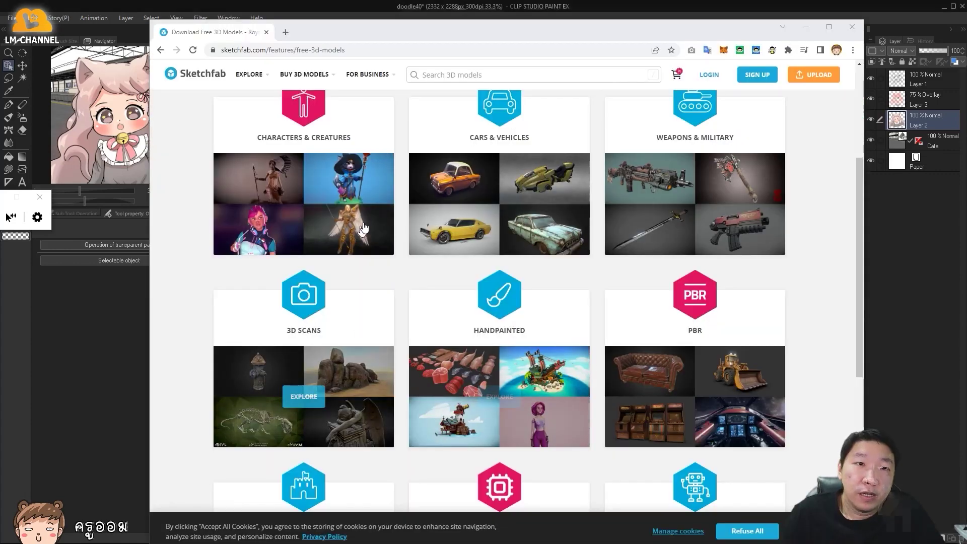
pyautogui.scroll(4, 220, 136)
pyautogui.click(161, 50)
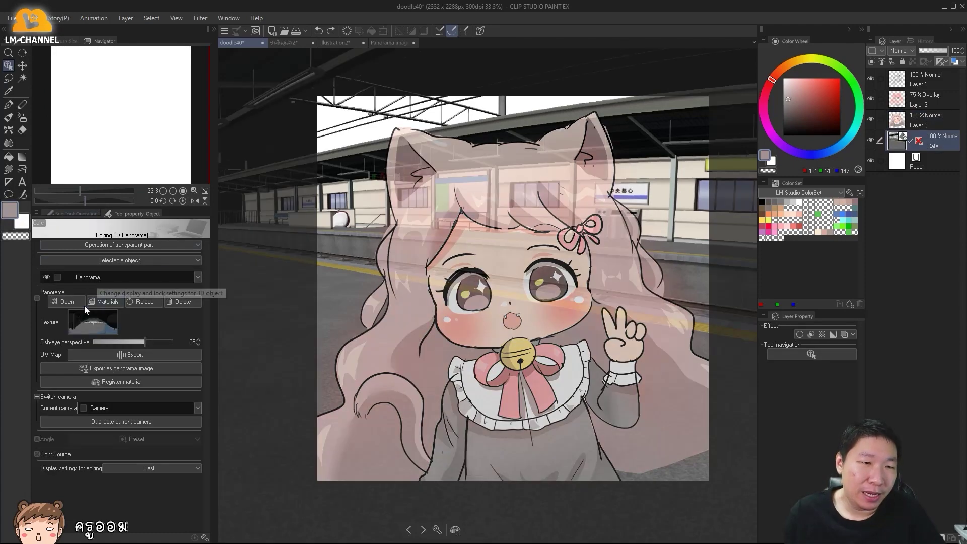
# Replace the Cafe layer's panorama texture with the tropical sea JPG from the Desktop and rotate it until the boat is beside the character.
pyautogui.click(66, 301)
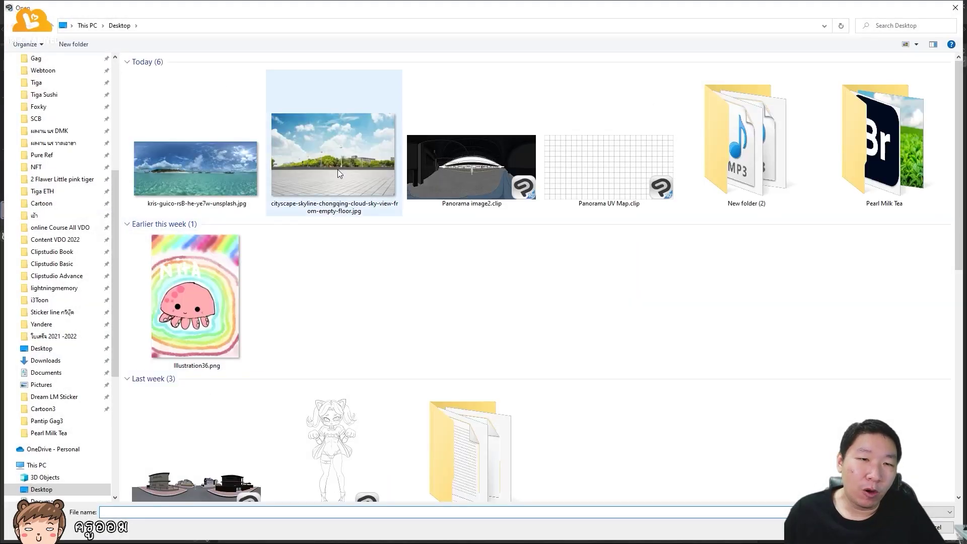
pyautogui.click(209, 177)
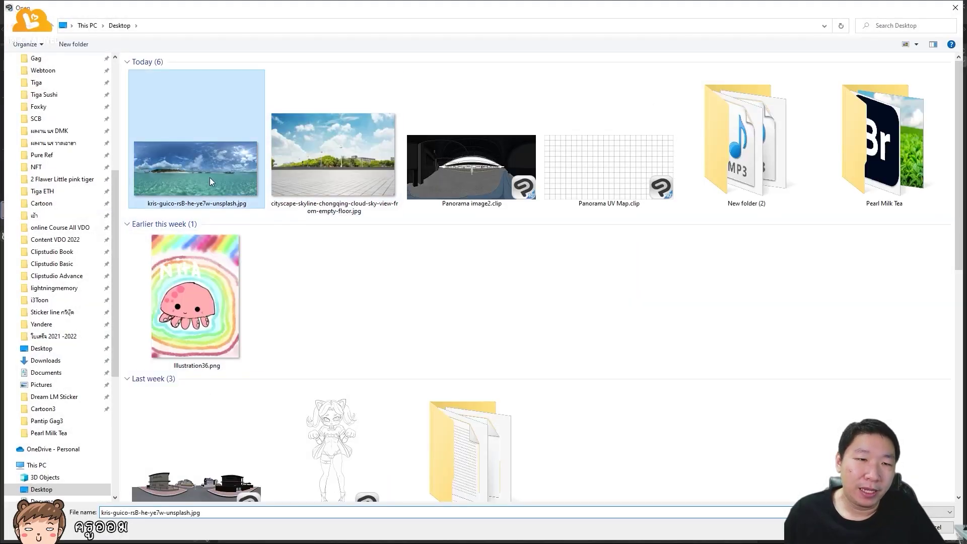
pyautogui.doubleClick(184, 180)
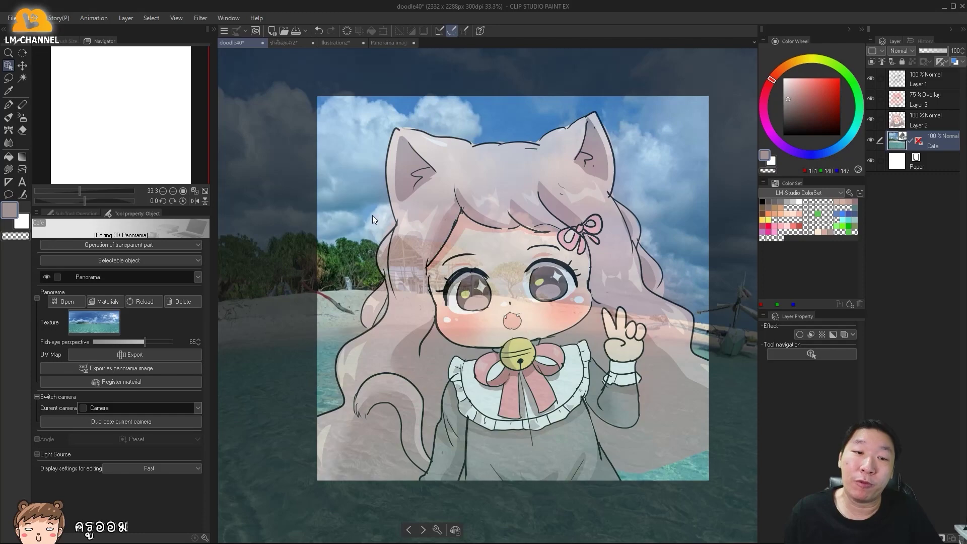
pyautogui.moveTo(373, 216); pyautogui.dragTo(342, 247)
pyautogui.click(934, 115)
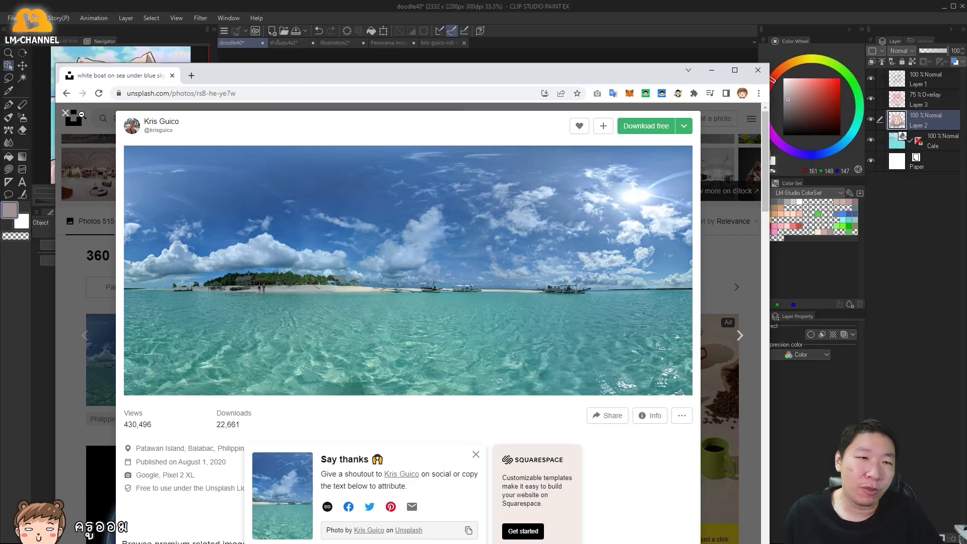
# Switch to the browser, return from Unsplash's 360 photos to the Google results for "360 picture free", and look through them.
pyautogui.click(65, 112)
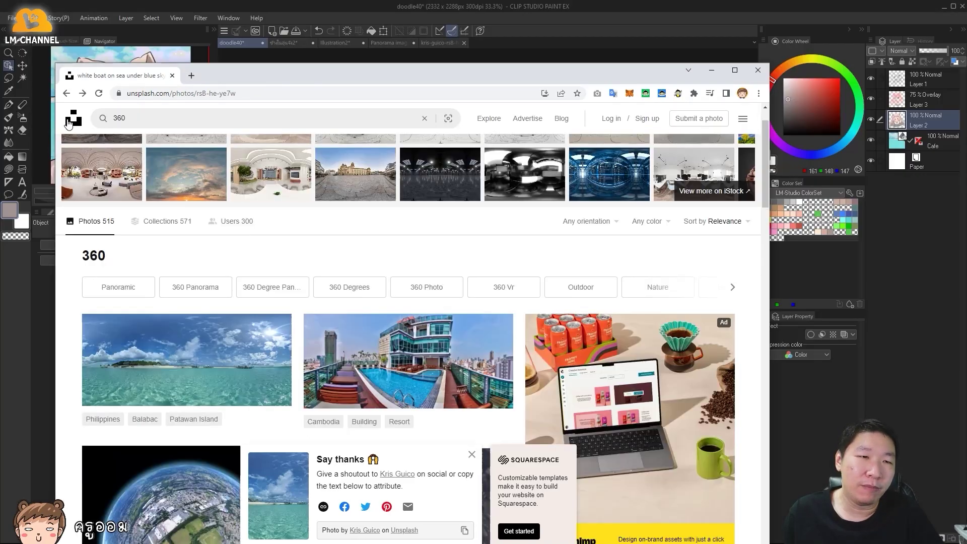
pyautogui.click(66, 94)
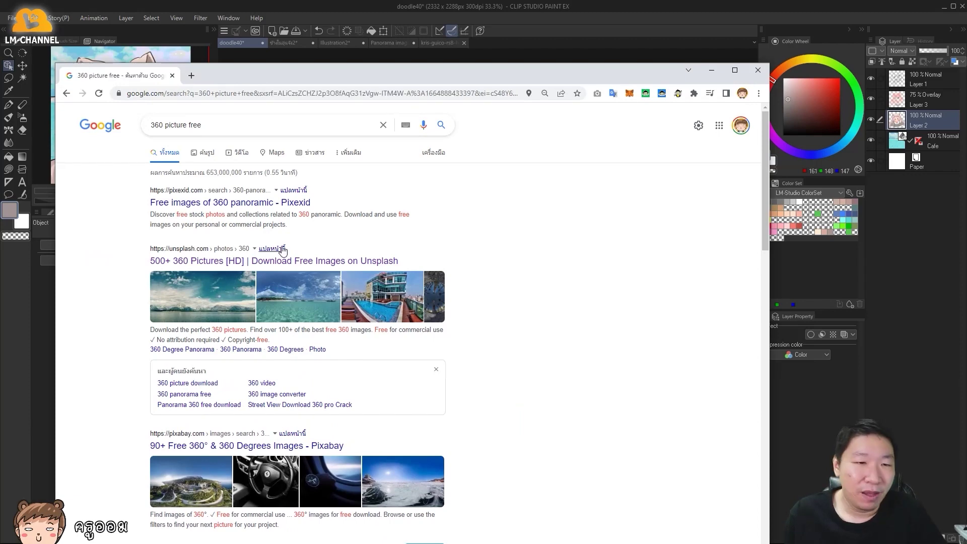
pyautogui.scroll(-5, 257, 251)
pyautogui.scroll(6, 297, 307)
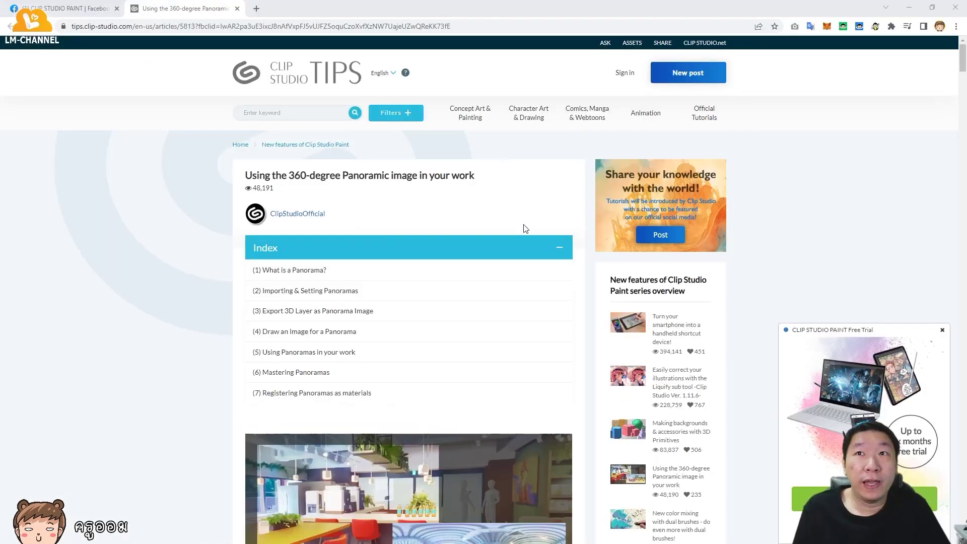
# Read the Clip Studio TIPS article on using 360-degree panoramic images, down to the section on drawing an image for a panorama.
pyautogui.scroll(-10, 358, 228)
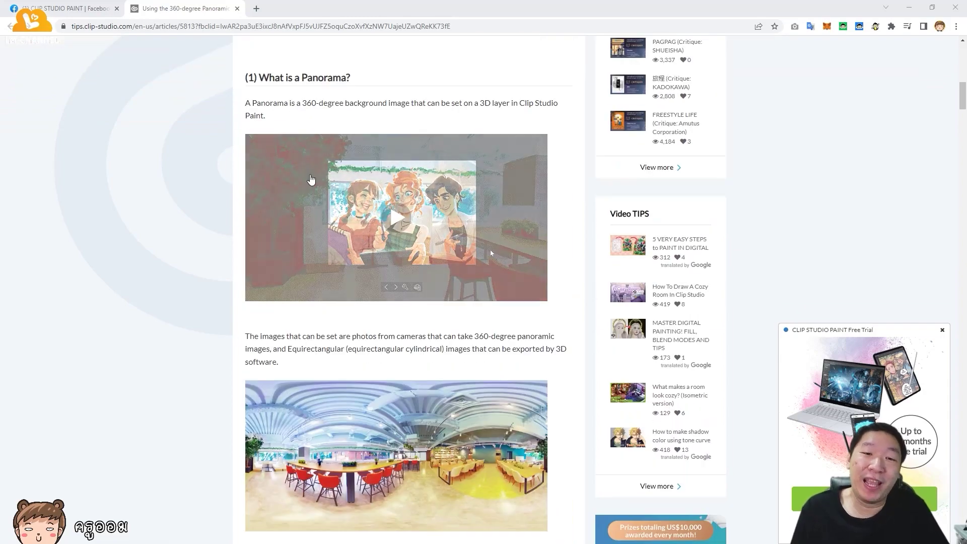
pyautogui.scroll(-8, 231, 229)
pyautogui.scroll(-2, 231, 237)
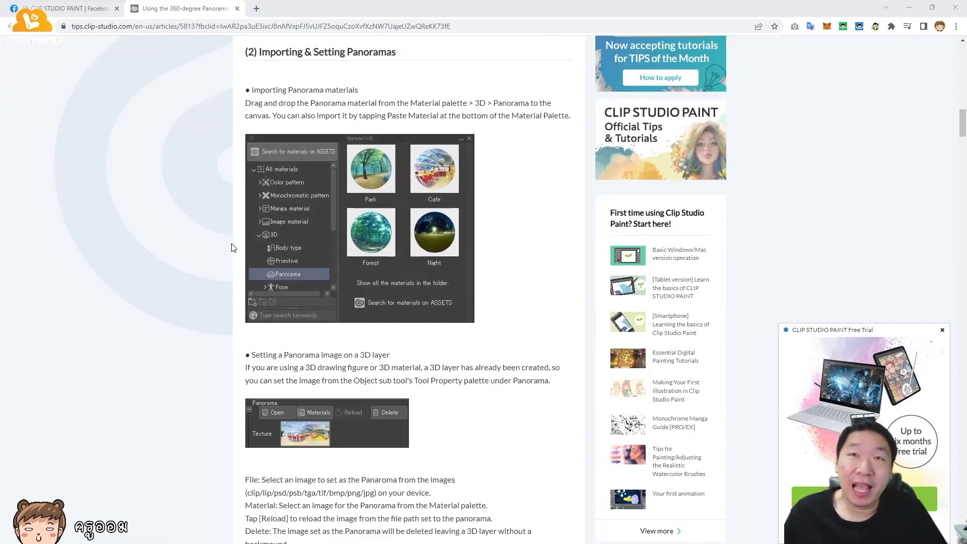
pyautogui.scroll(-15, 160, 309)
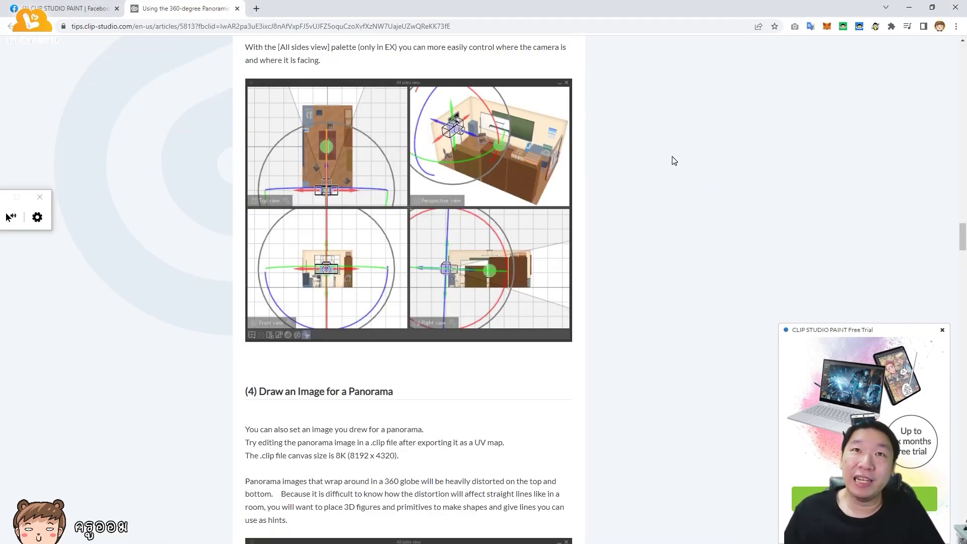